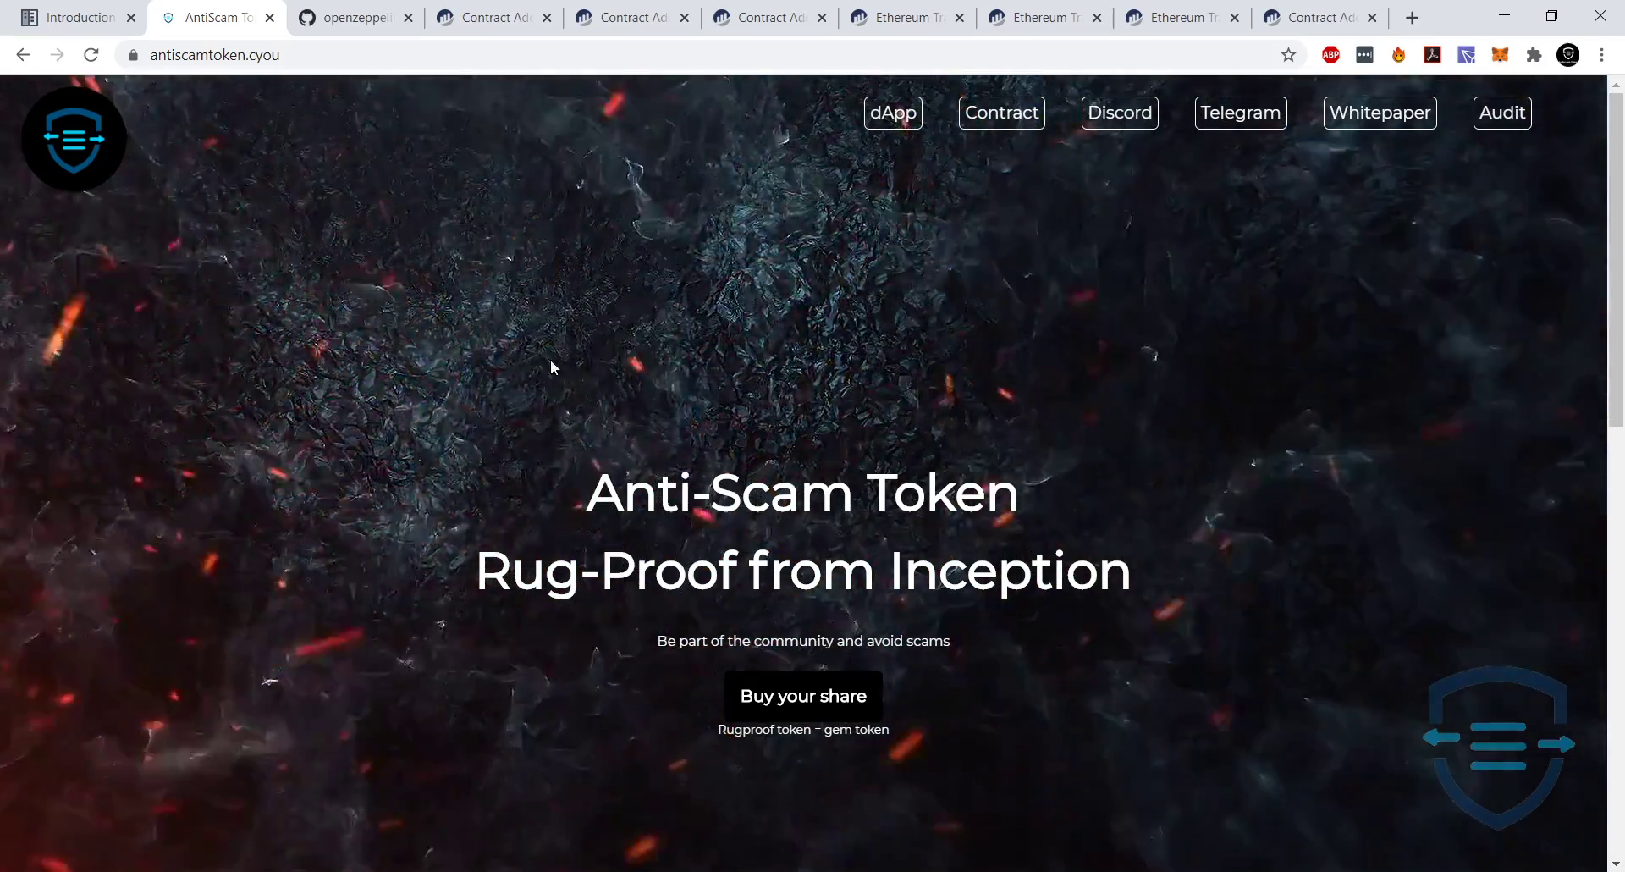
{"action": "left_click", "coordinate": [364, 18]}
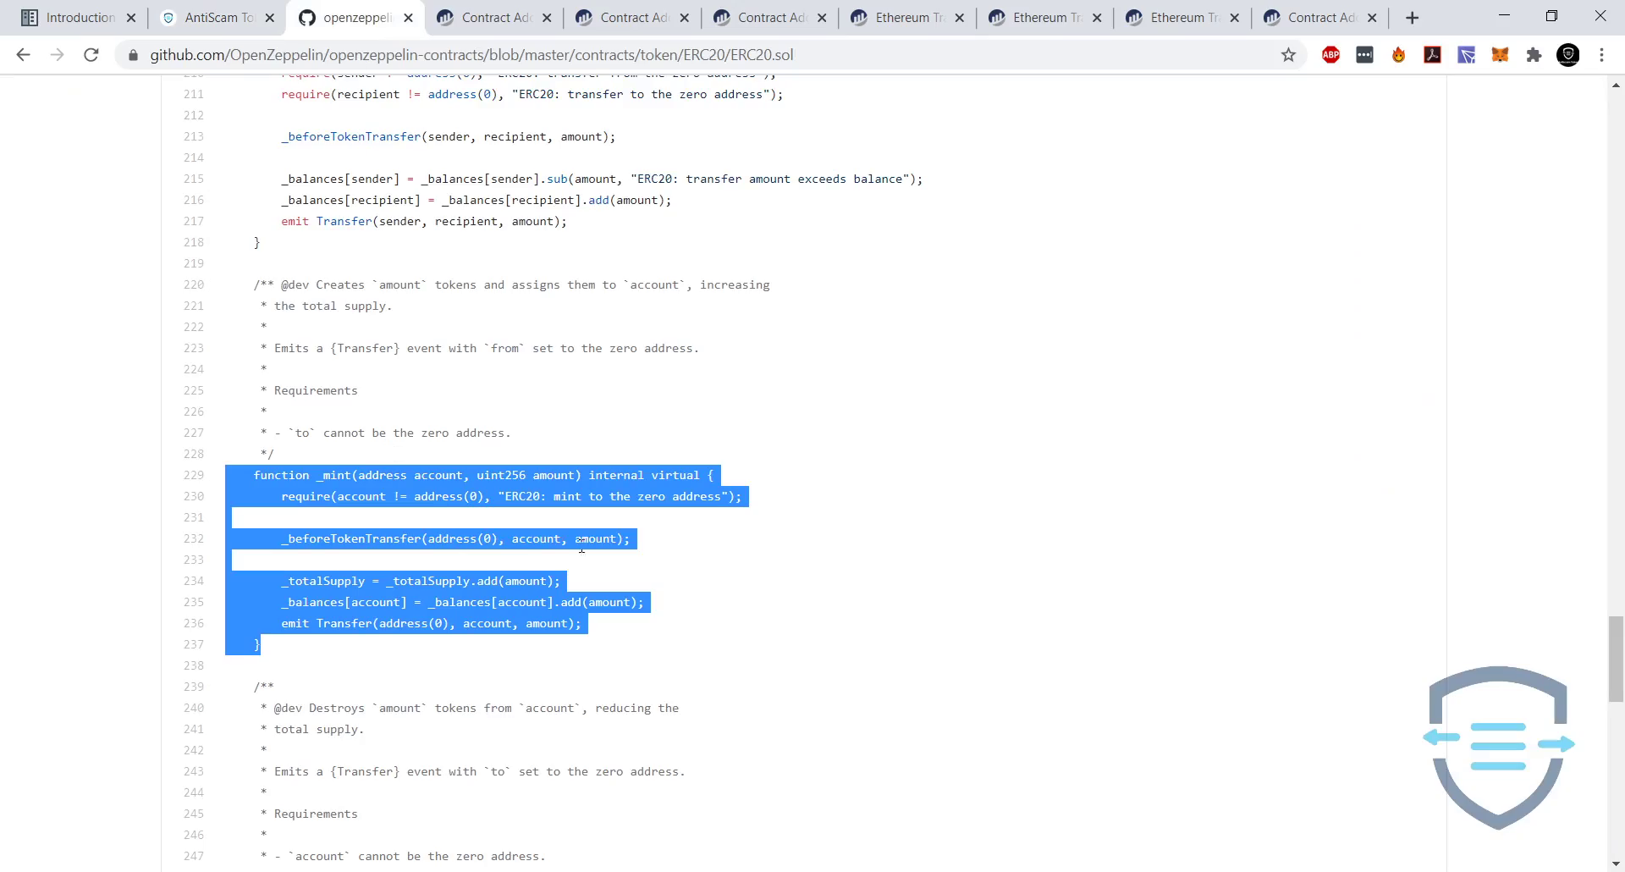
{"action": "left_click", "coordinate": [779, 645]}
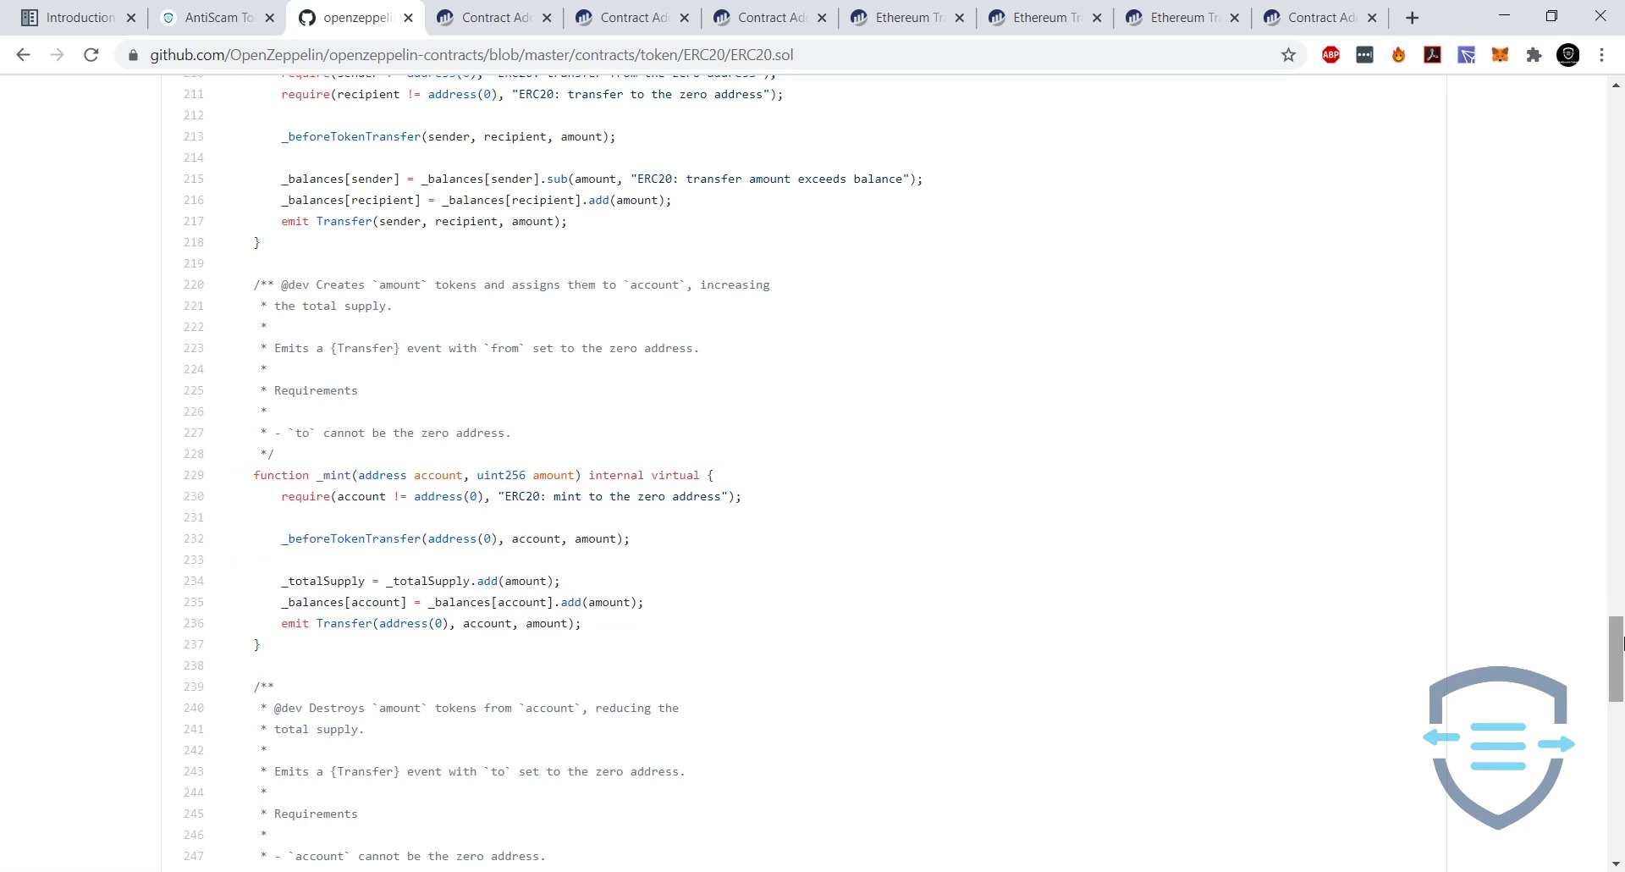
{"action": "left_click_drag", "start_coordinate": [410, 645], "coordinate": [218, 479]}
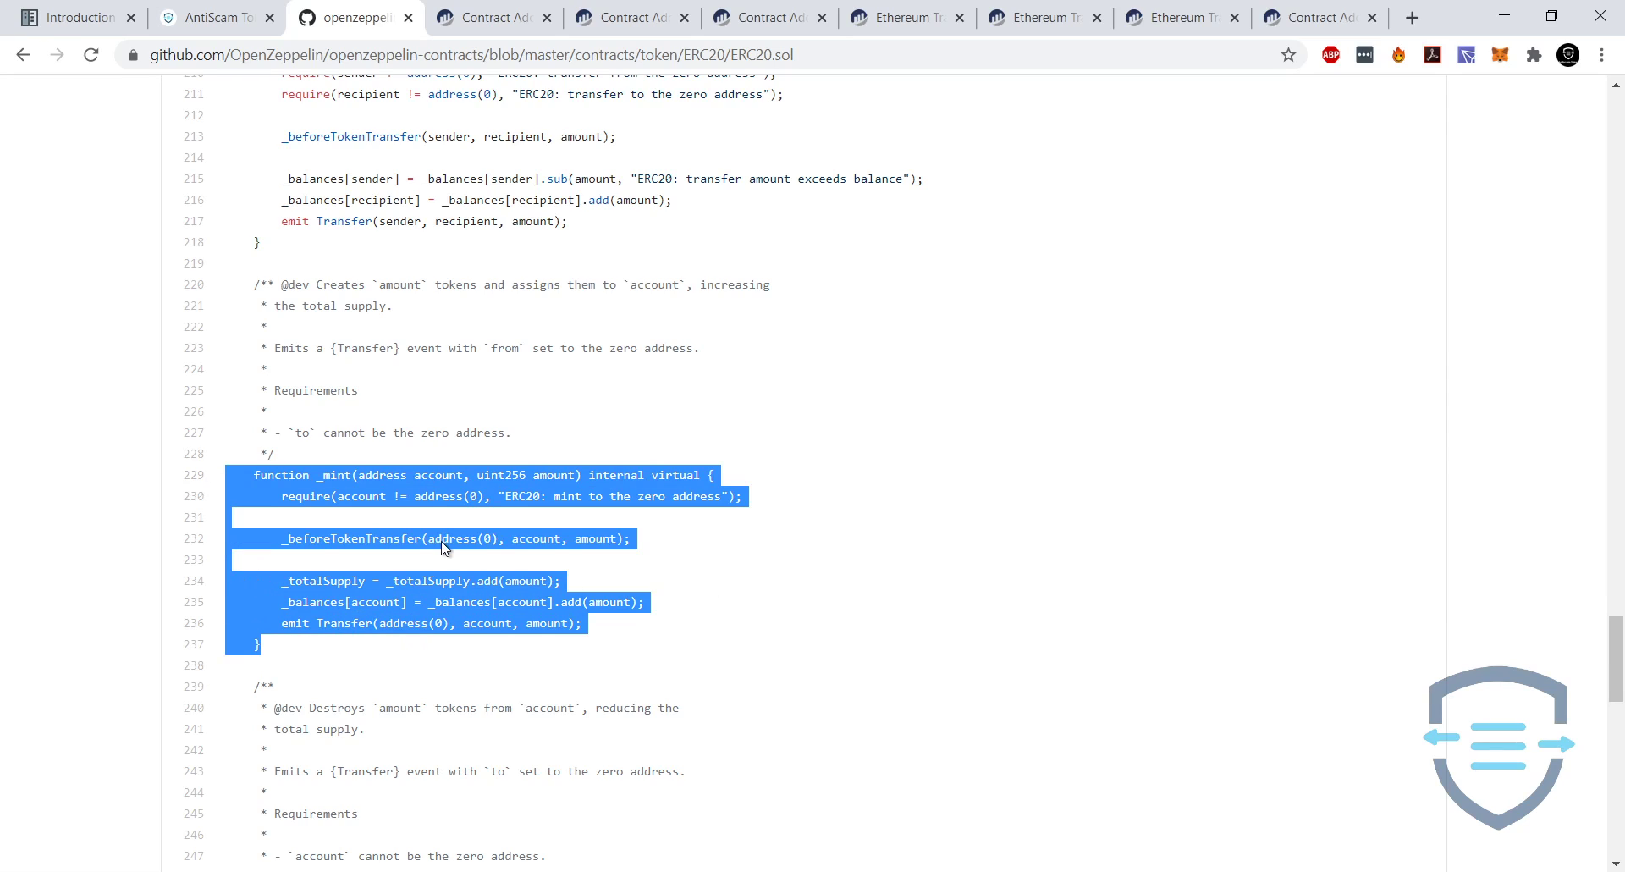
{"action": "left_click", "coordinate": [719, 614]}
{"action": "left_click_drag", "start_coordinate": [809, 641], "coordinate": [222, 432]}
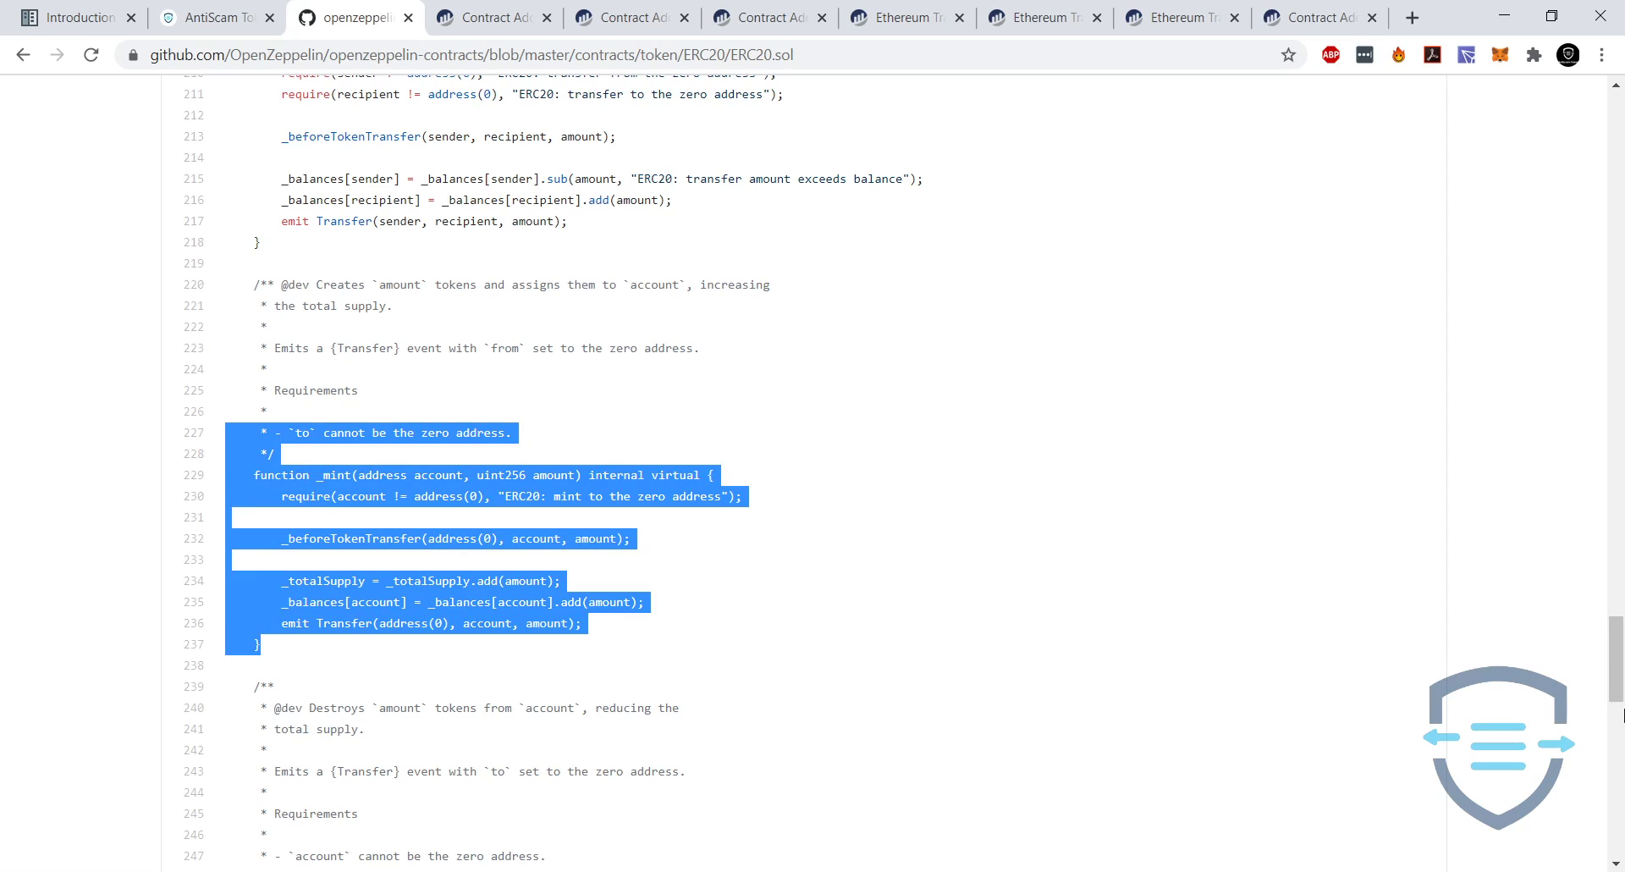
{"action": "key", "text": "Home"}
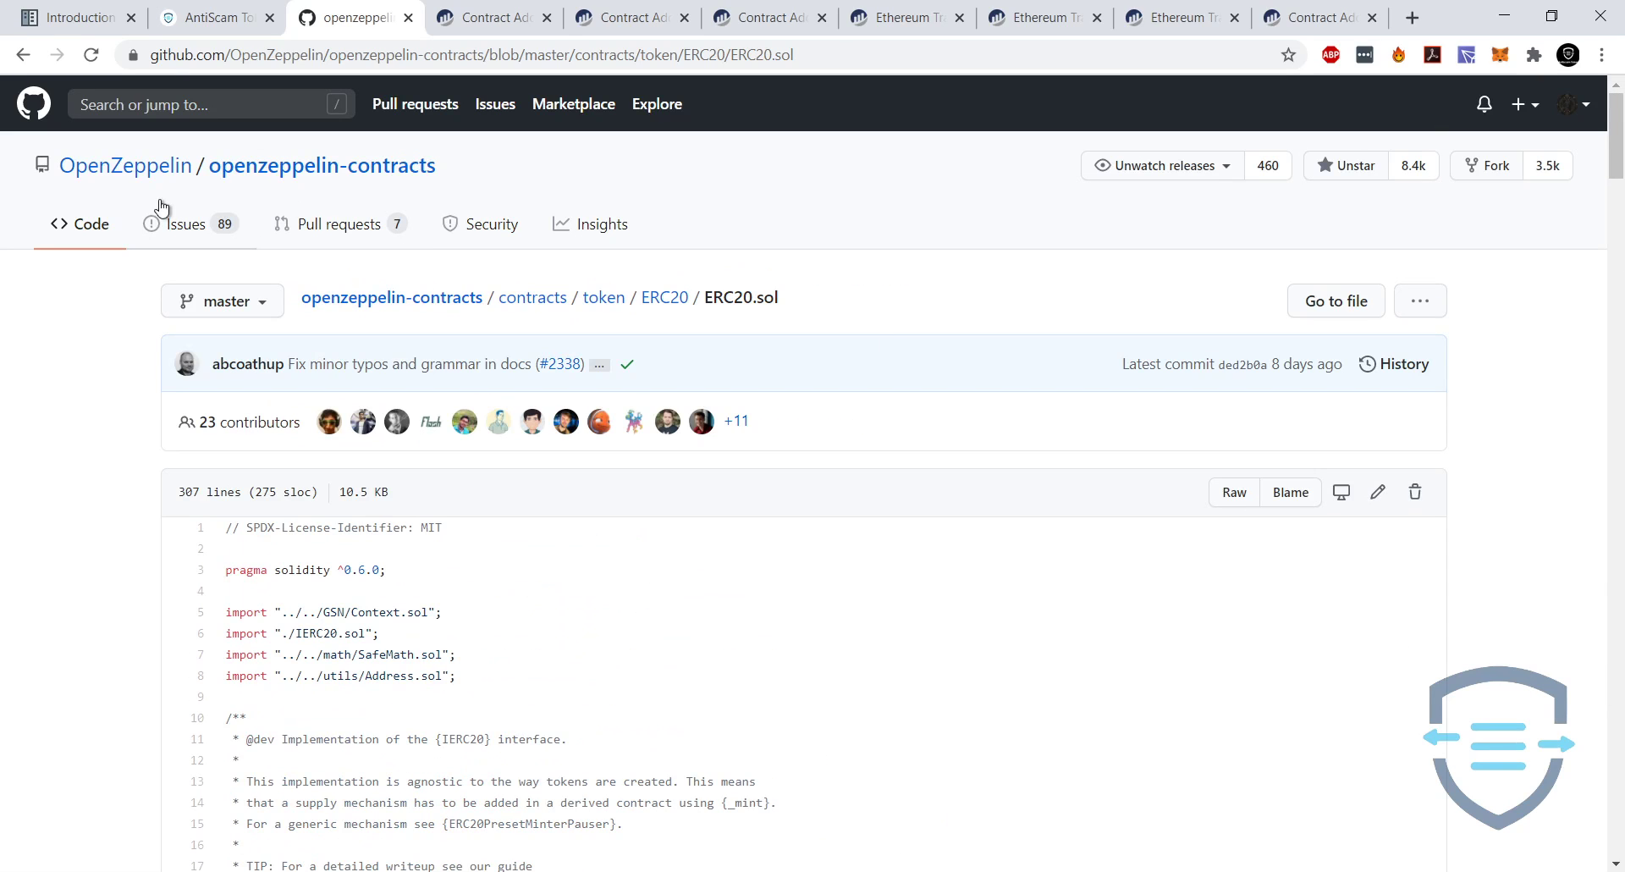
{"action": "mouse_move", "coordinate": [134, 163]}
{"action": "left_click_drag", "start_coordinate": [1622, 127], "coordinate": [1619, 677]}
{"action": "left_click", "coordinate": [378, 488]}
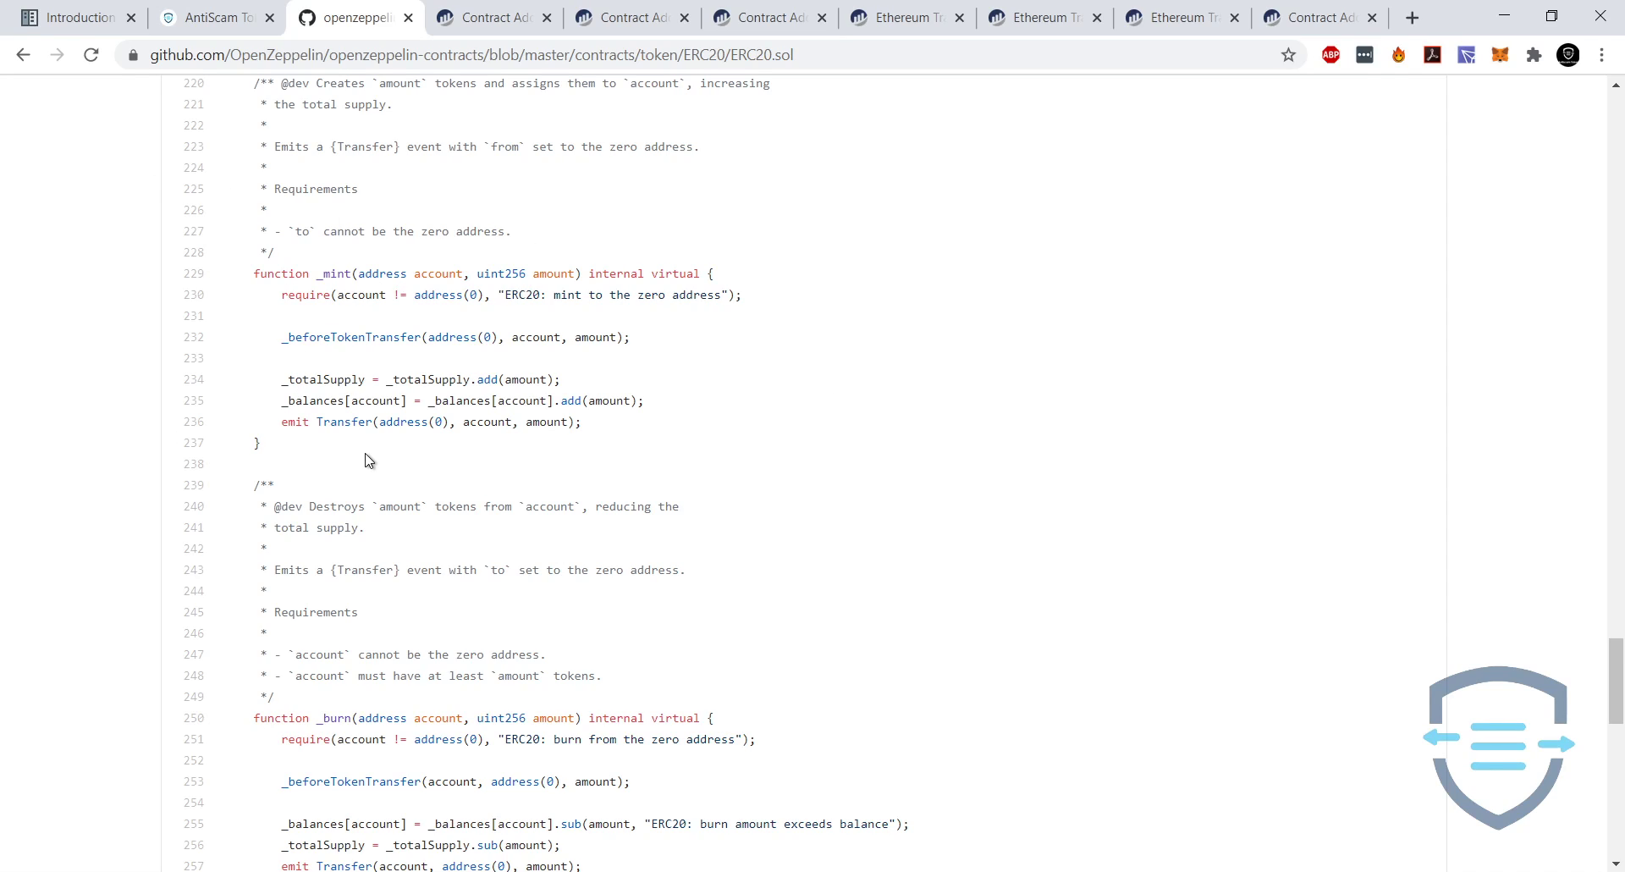
{"action": "left_click_drag", "start_coordinate": [368, 459], "coordinate": [225, 273]}
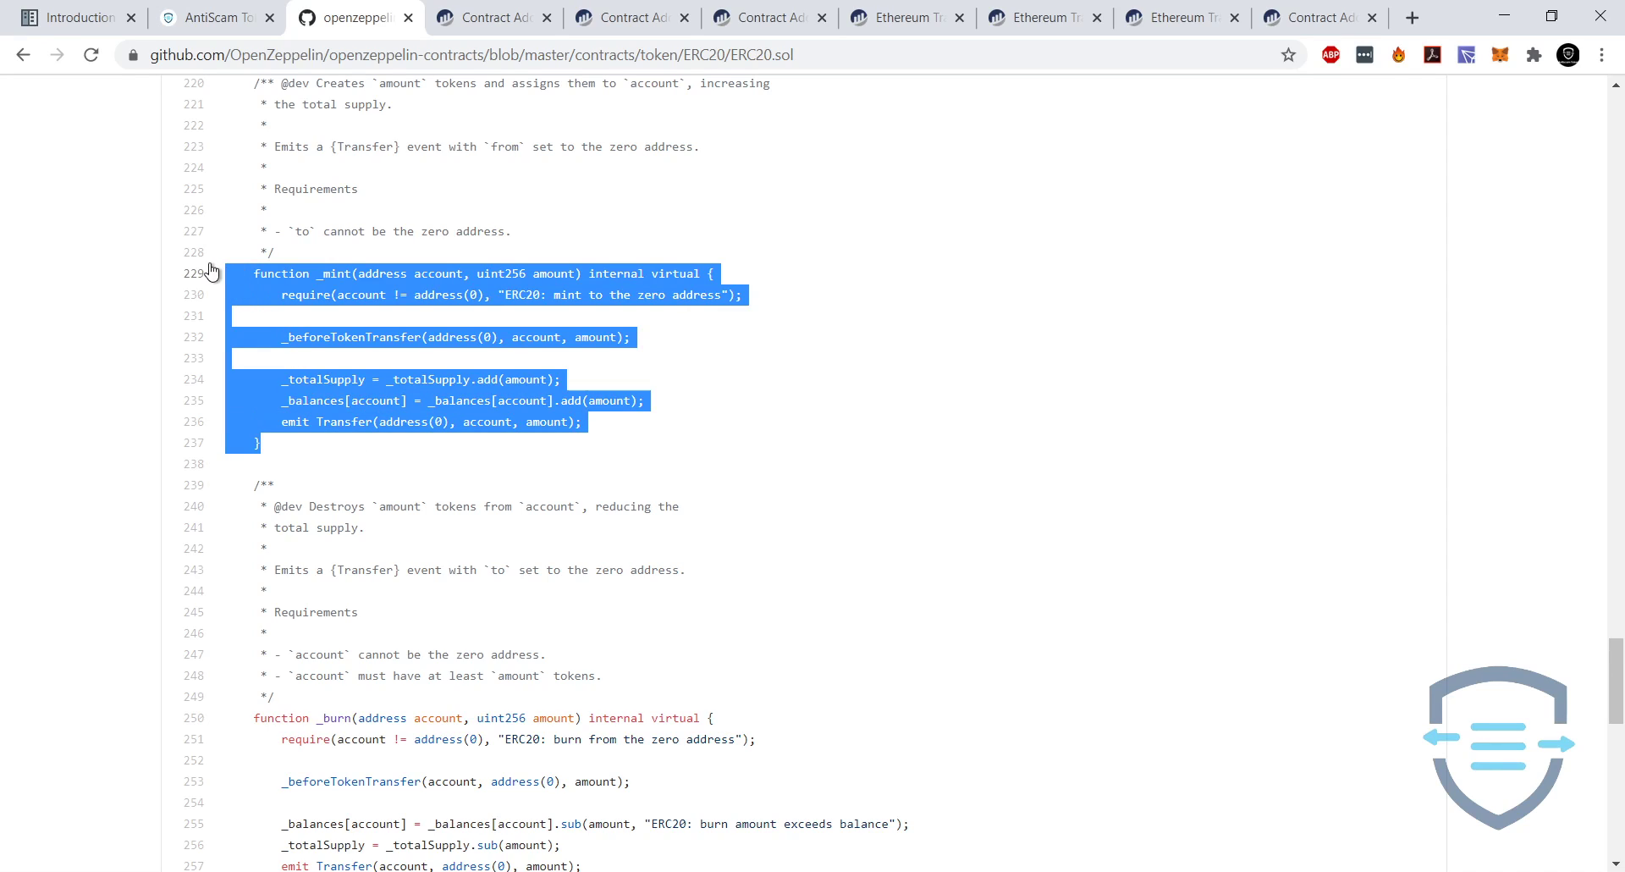
{"action": "left_click", "coordinate": [472, 461]}
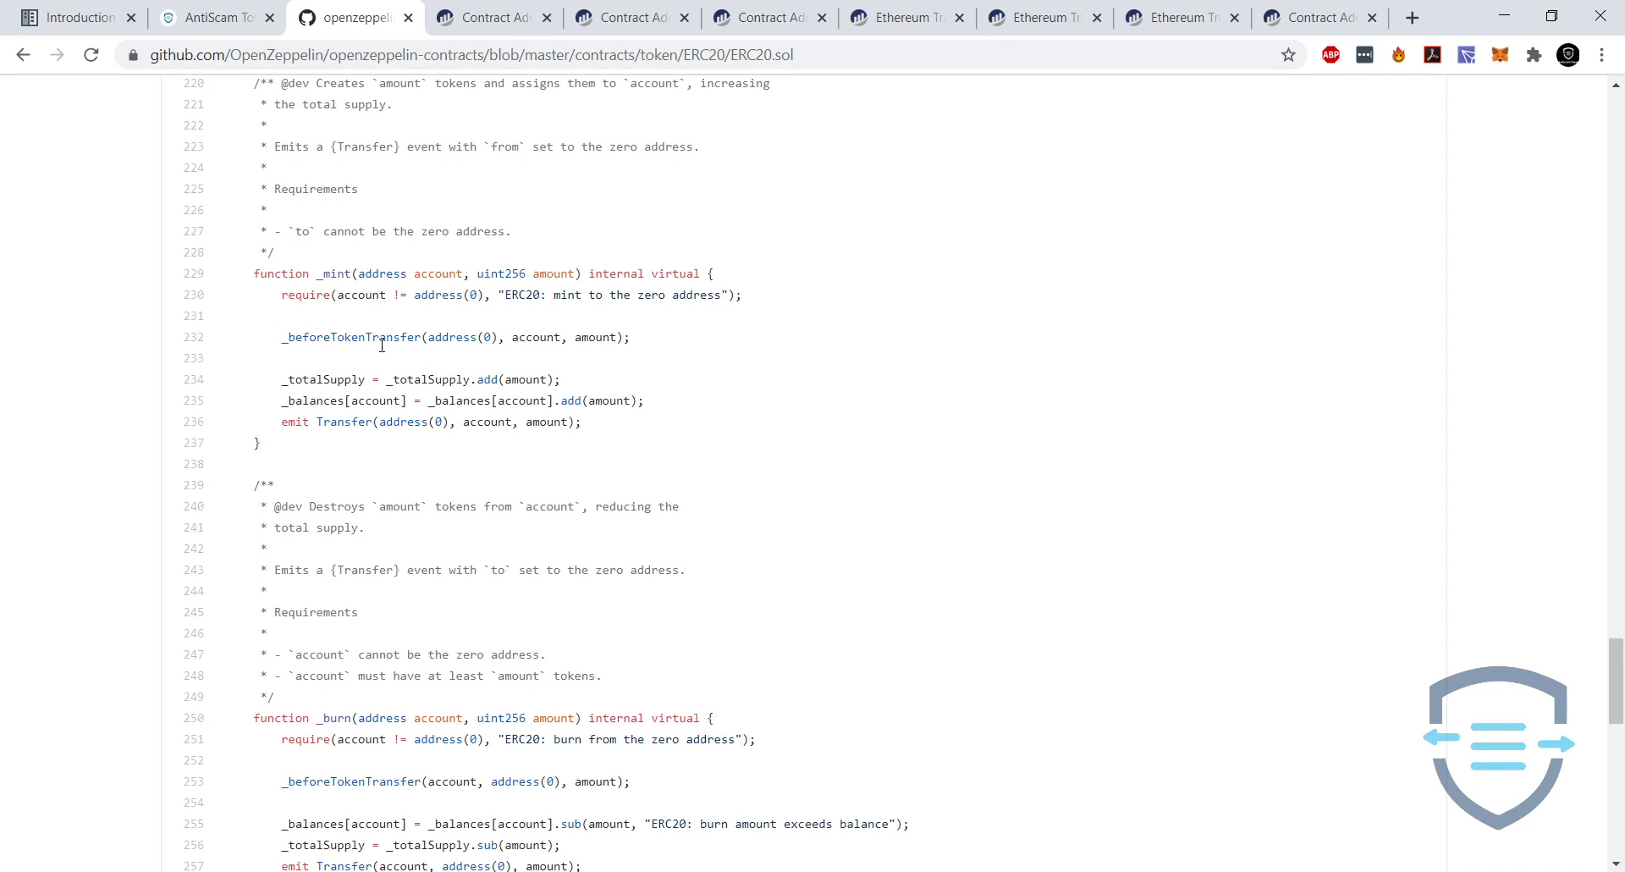
{"action": "left_click_drag", "start_coordinate": [654, 342], "coordinate": [269, 337]}
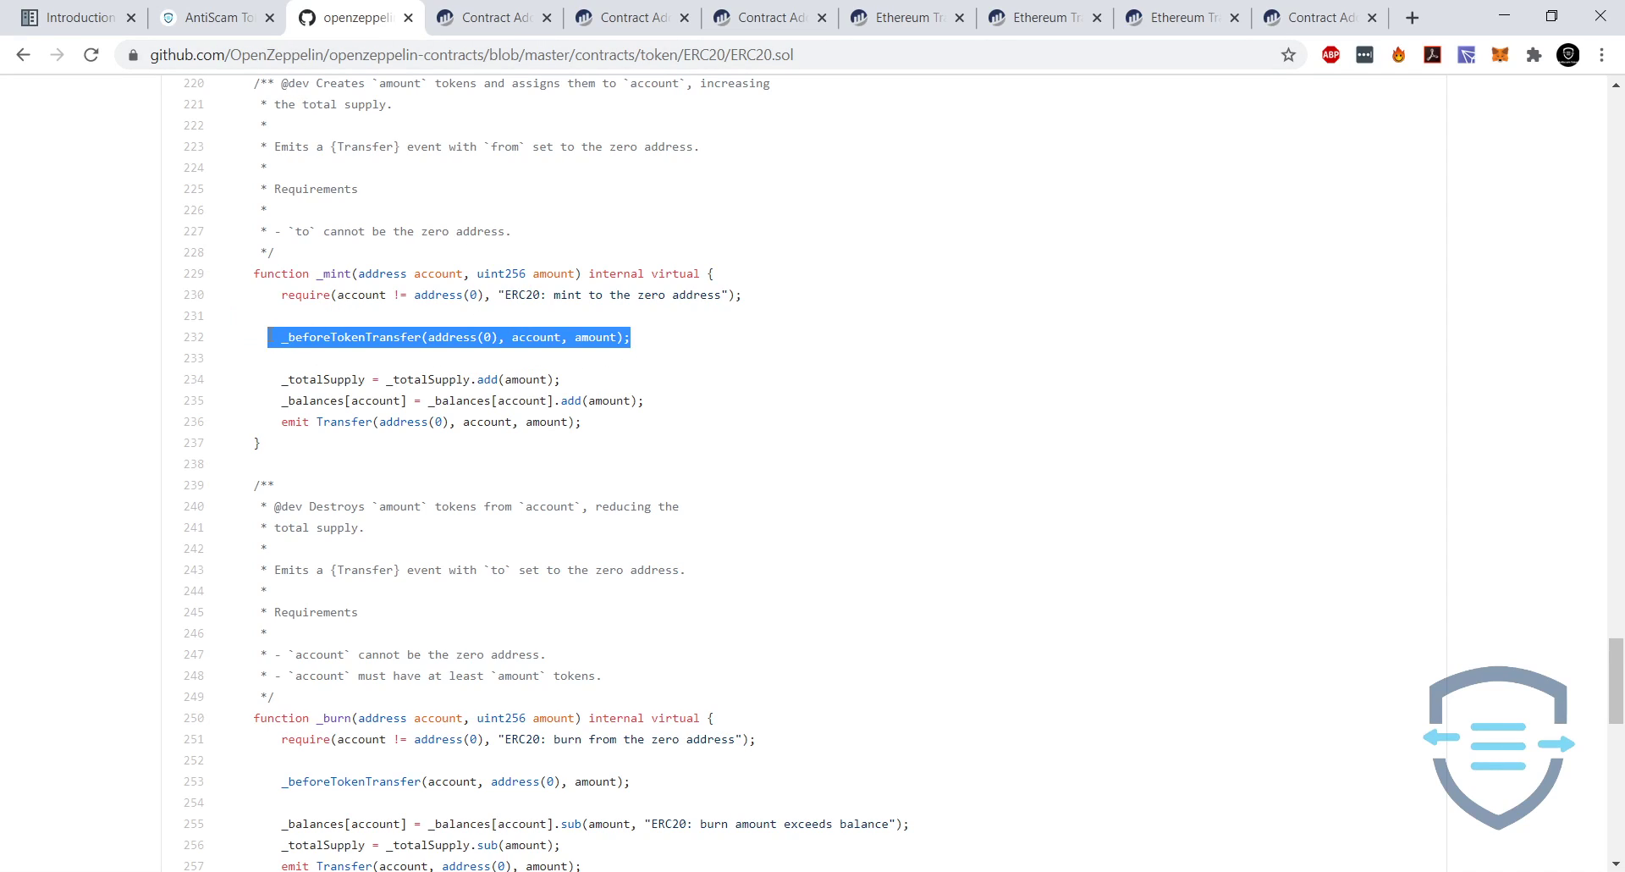
{"action": "left_click", "coordinate": [635, 363]}
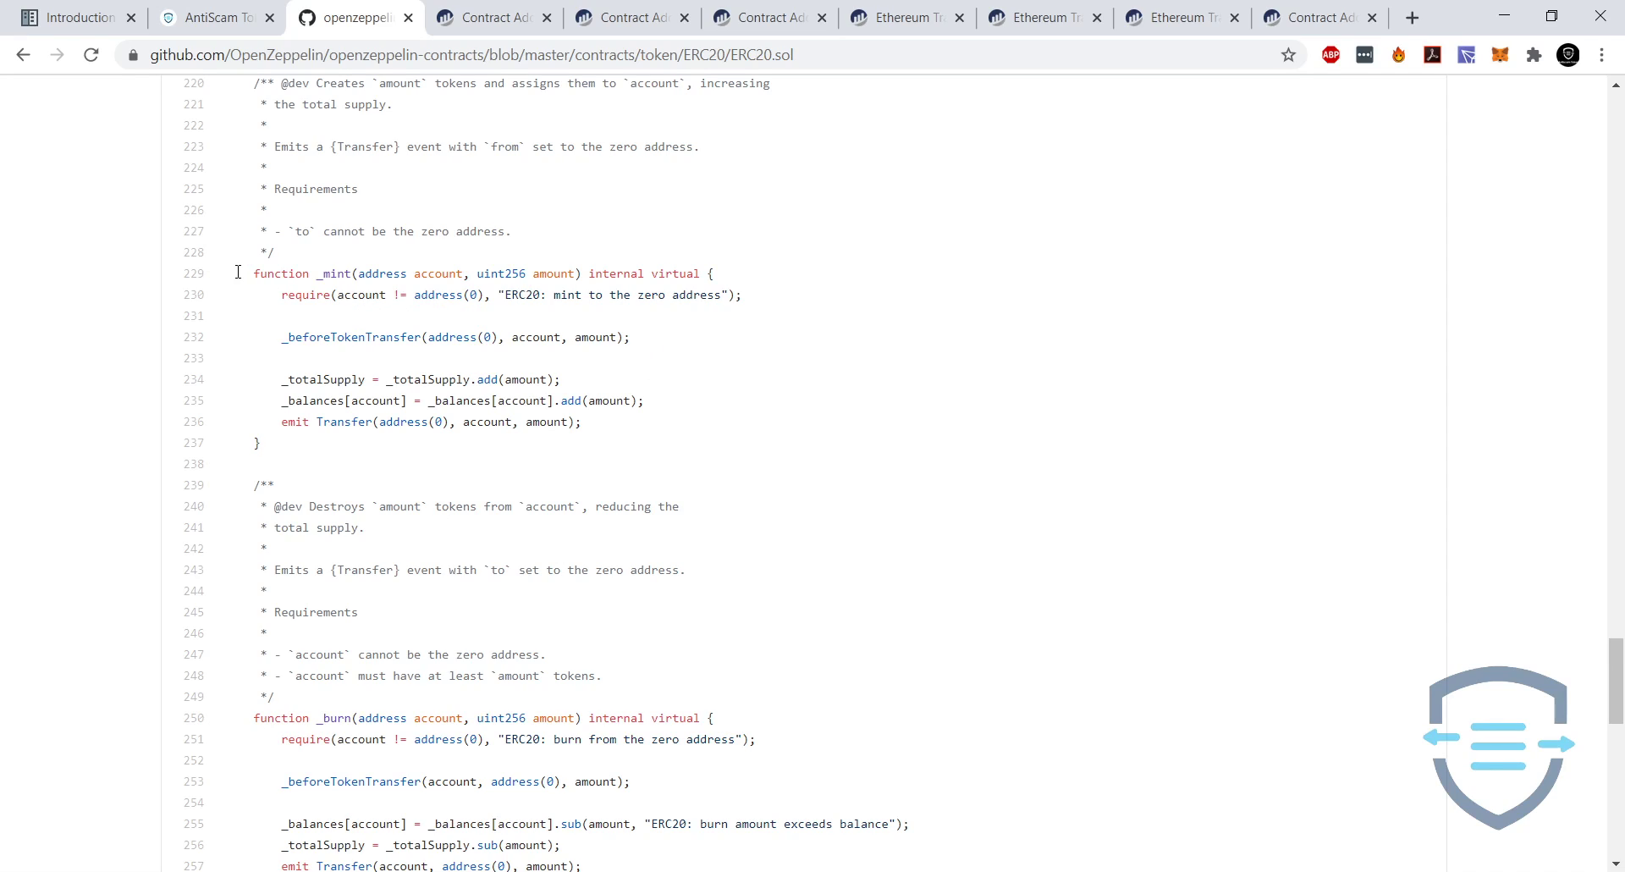
{"action": "left_click_drag", "start_coordinate": [238, 271], "coordinate": [935, 472]}
{"action": "left_click", "coordinate": [626, 423]}
{"action": "left_click_drag", "start_coordinate": [391, 271], "coordinate": [450, 271]}
{"action": "left_click_drag", "start_coordinate": [575, 272], "coordinate": [407, 279]}
{"action": "left_click", "coordinate": [500, 273]}
{"action": "left_click", "coordinate": [565, 278]}
{"action": "left_click_drag", "start_coordinate": [573, 275], "coordinate": [555, 275]}
{"action": "left_click_drag", "start_coordinate": [274, 297], "coordinate": [497, 315]}
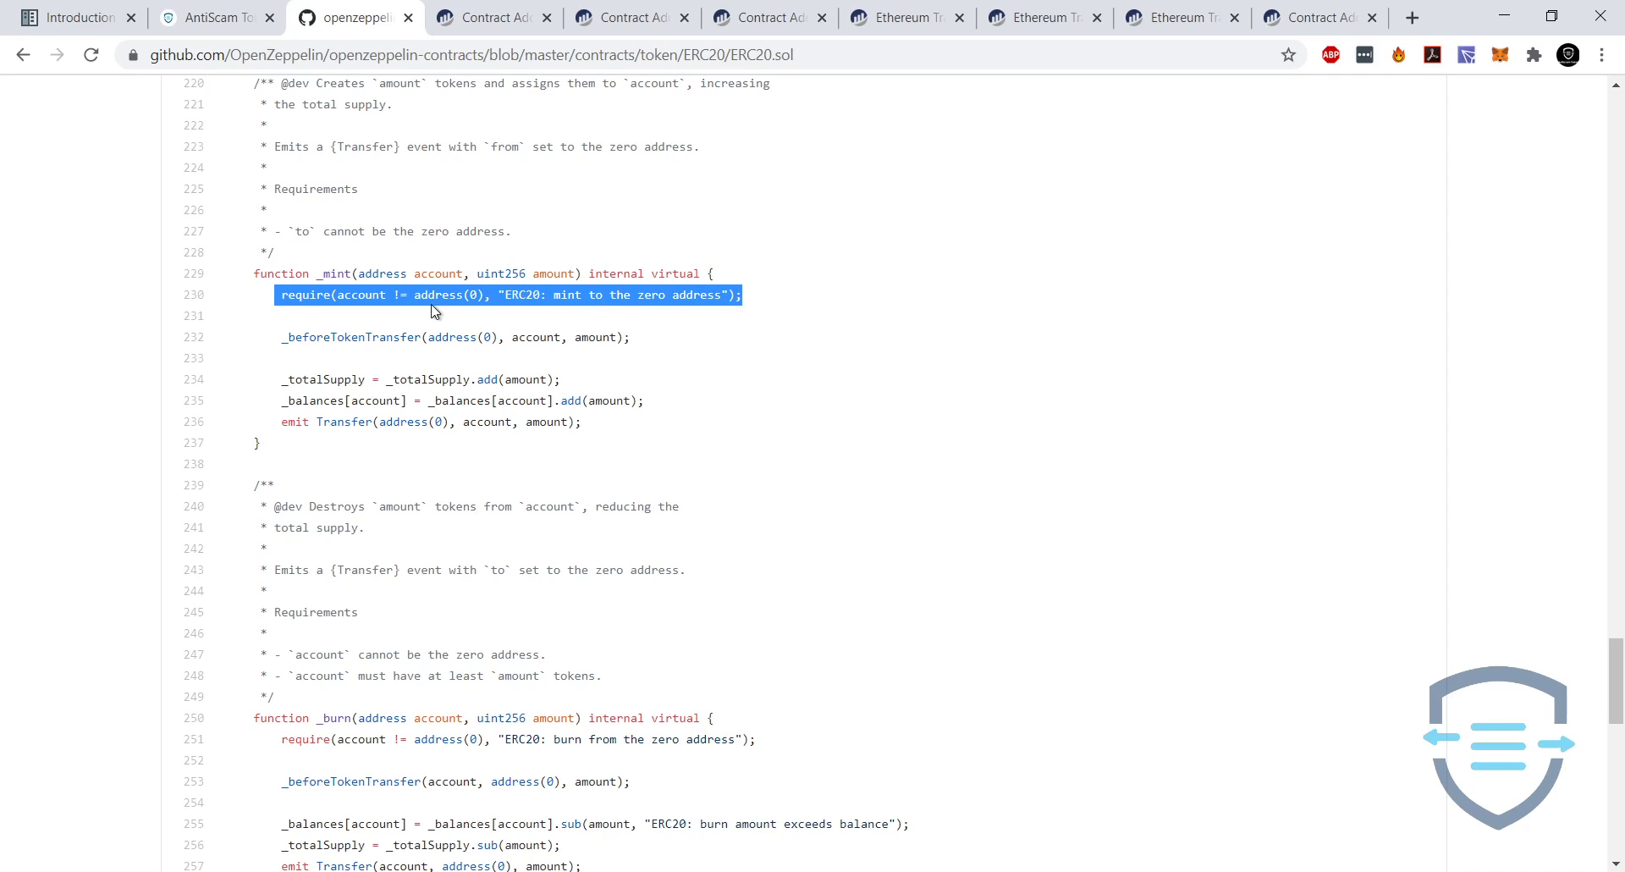
{"action": "left_click", "coordinate": [401, 313]}
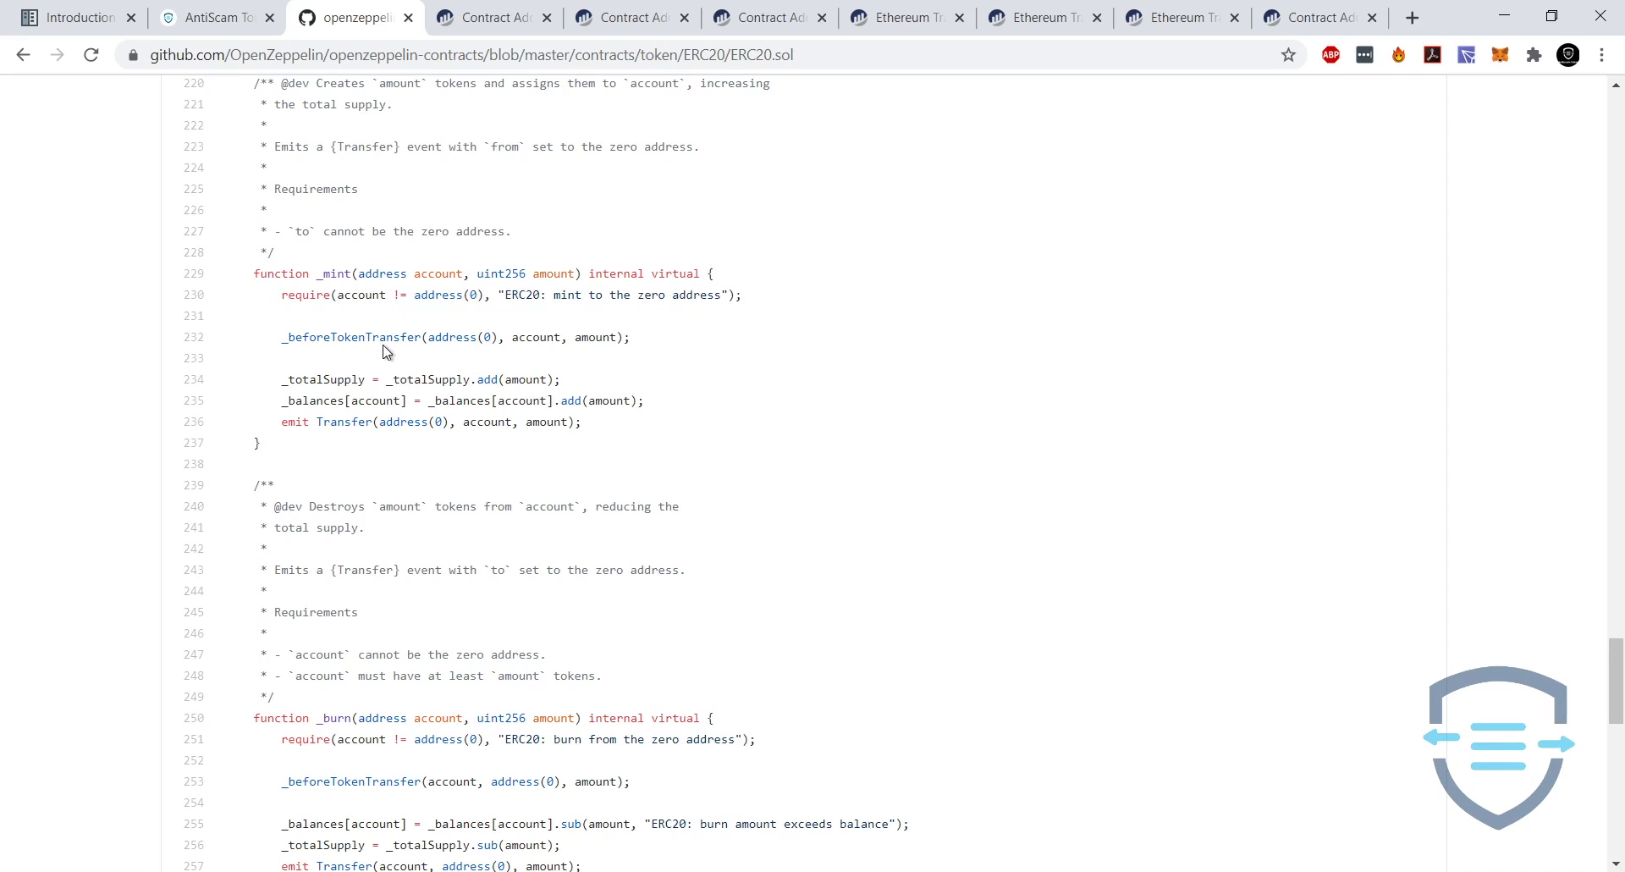
{"action": "left_click_drag", "start_coordinate": [279, 337], "coordinate": [736, 356]}
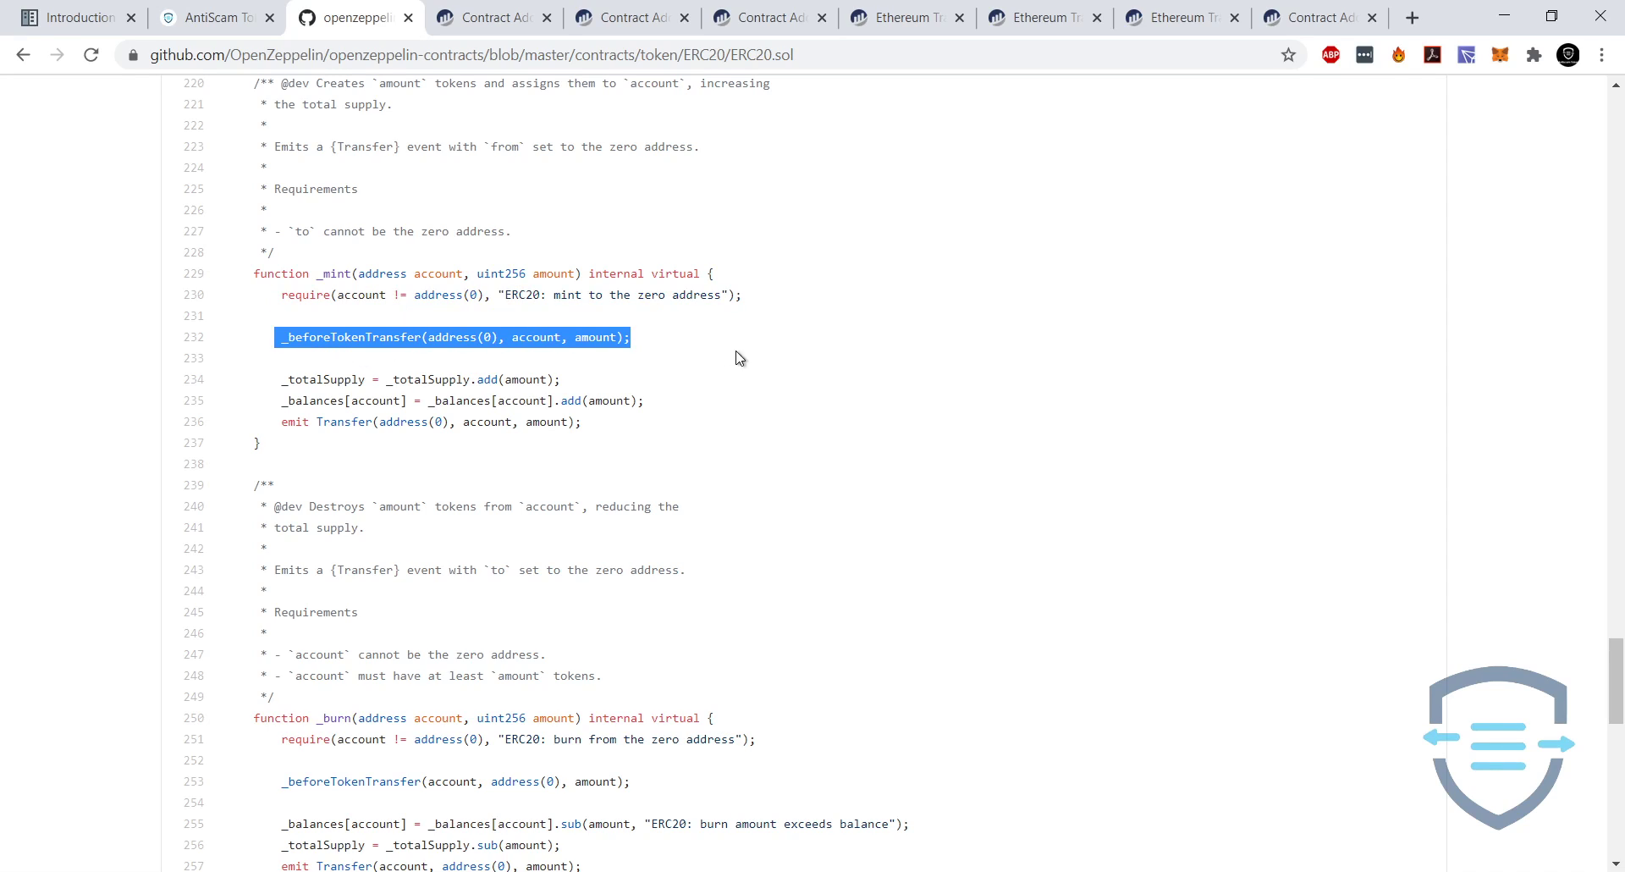
{"action": "left_click", "coordinate": [592, 356]}
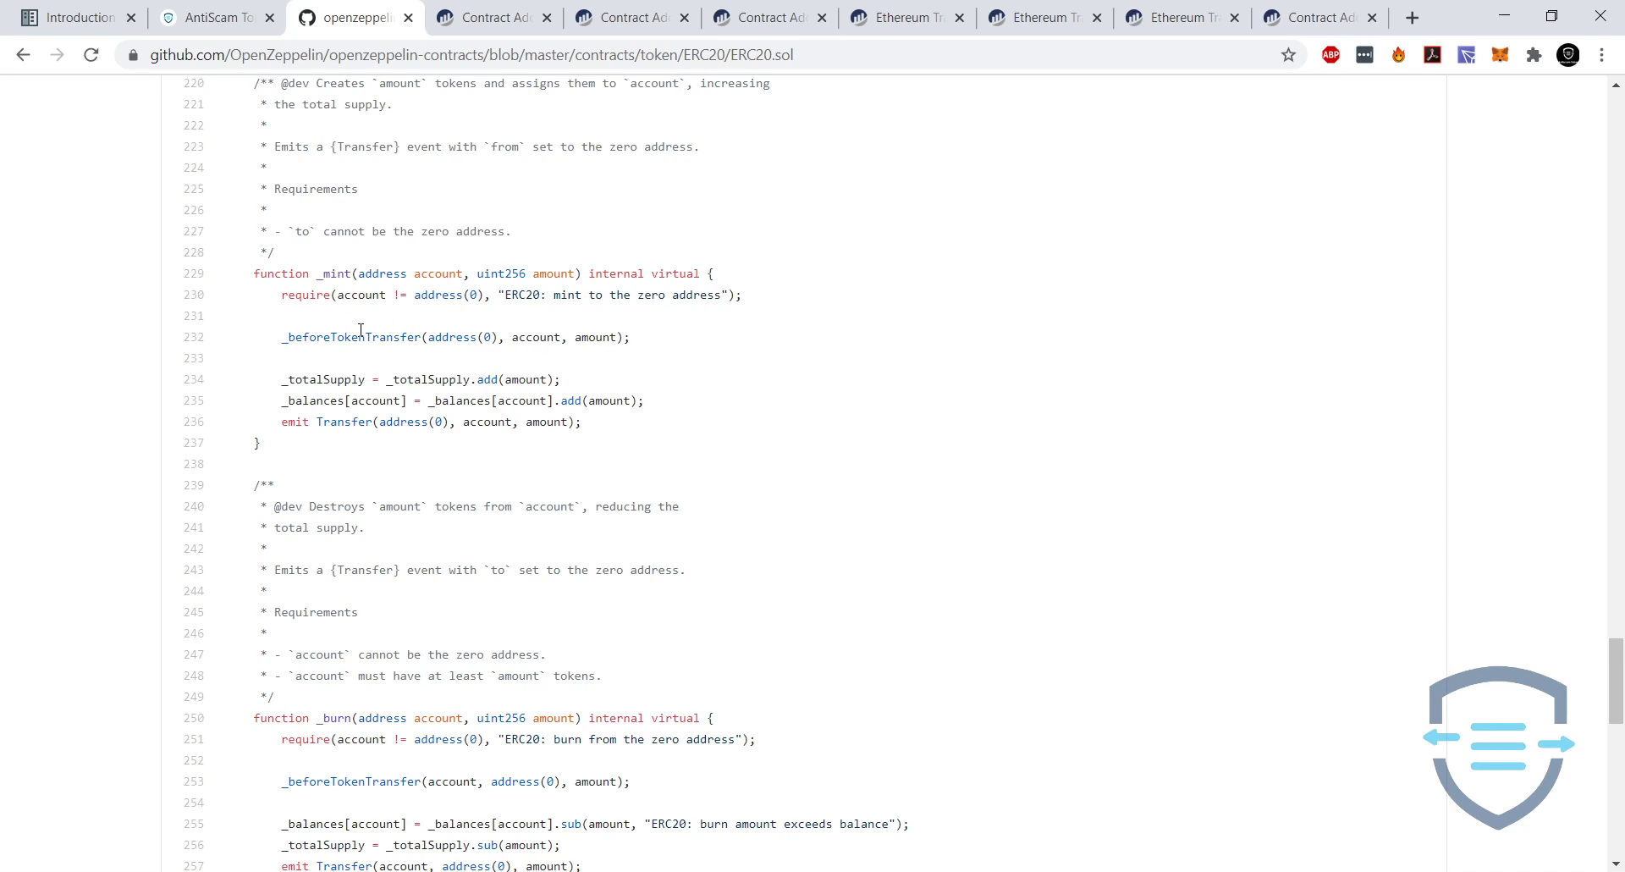
{"action": "left_click_drag", "start_coordinate": [261, 382], "coordinate": [735, 410]}
{"action": "left_click", "coordinate": [357, 370]}
{"action": "left_click_drag", "start_coordinate": [668, 408], "coordinate": [191, 262]}
{"action": "left_click", "coordinate": [591, 379]}
Search the UNITRADE contract source code for 'mint'.
{"action": "left_click", "coordinate": [484, 18]}
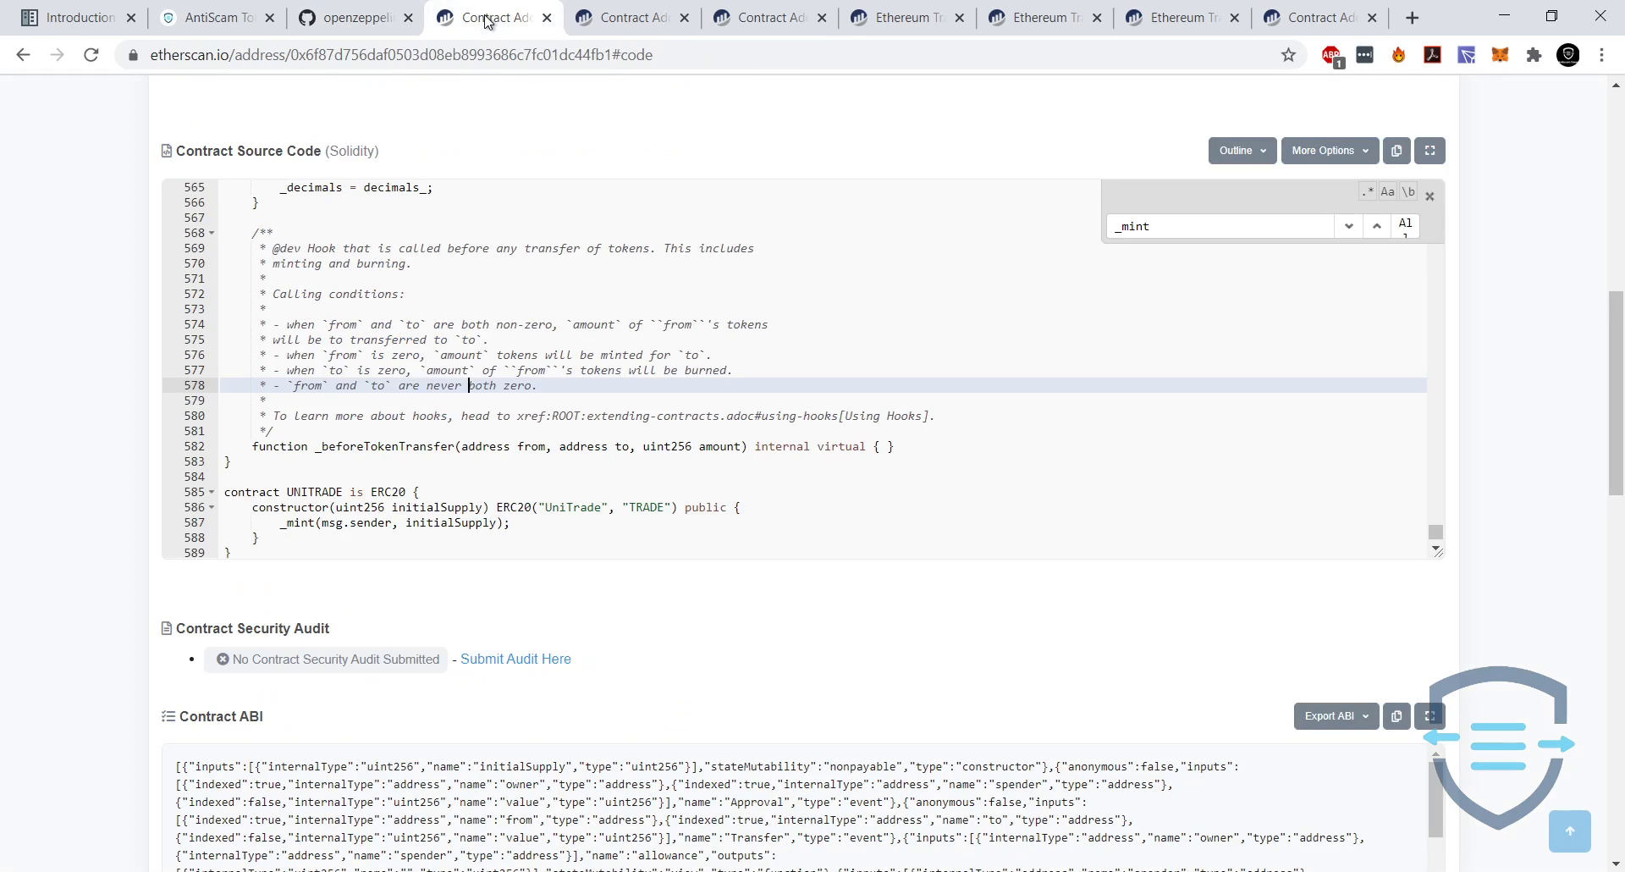
{"action": "left_click", "coordinate": [605, 341]}
{"action": "scroll", "coordinate": [380, 423], "scroll_direction": "up", "scroll_amount": 3}
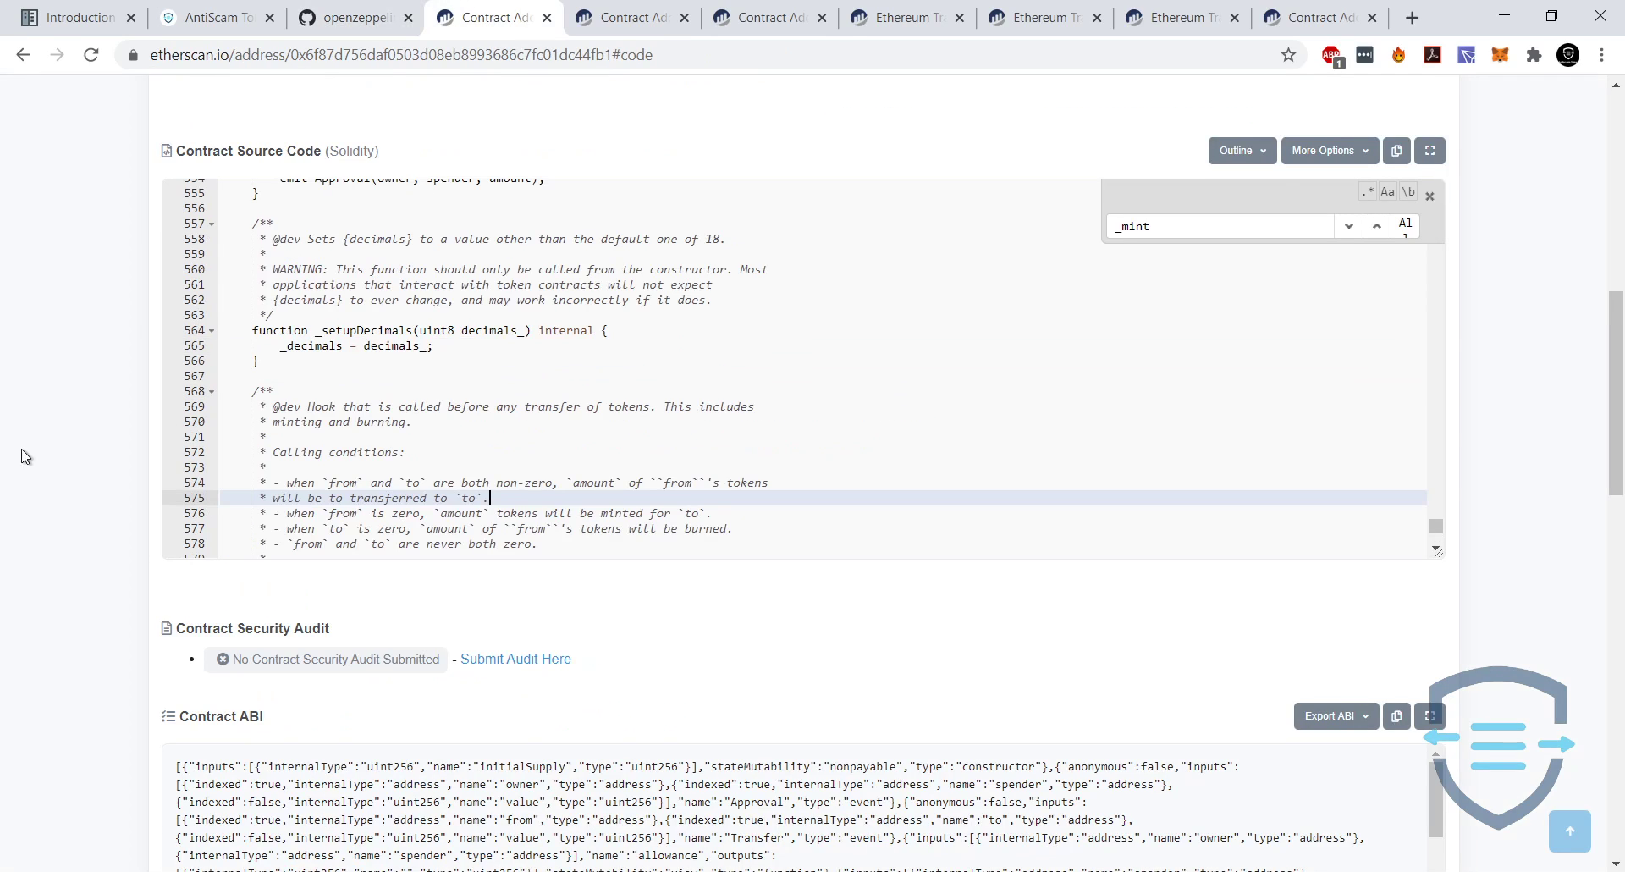
{"action": "scroll", "coordinate": [21, 457], "scroll_direction": "up", "scroll_amount": 15}
{"action": "scroll", "coordinate": [21, 482], "scroll_direction": "down", "scroll_amount": 8}
{"action": "scroll", "coordinate": [47, 464], "scroll_direction": "up", "scroll_amount": 8}
{"action": "scroll", "coordinate": [48, 464], "scroll_direction": "down", "scroll_amount": 10}
{"action": "left_click", "coordinate": [674, 472]}
{"action": "key", "text": "ctrl+f"}
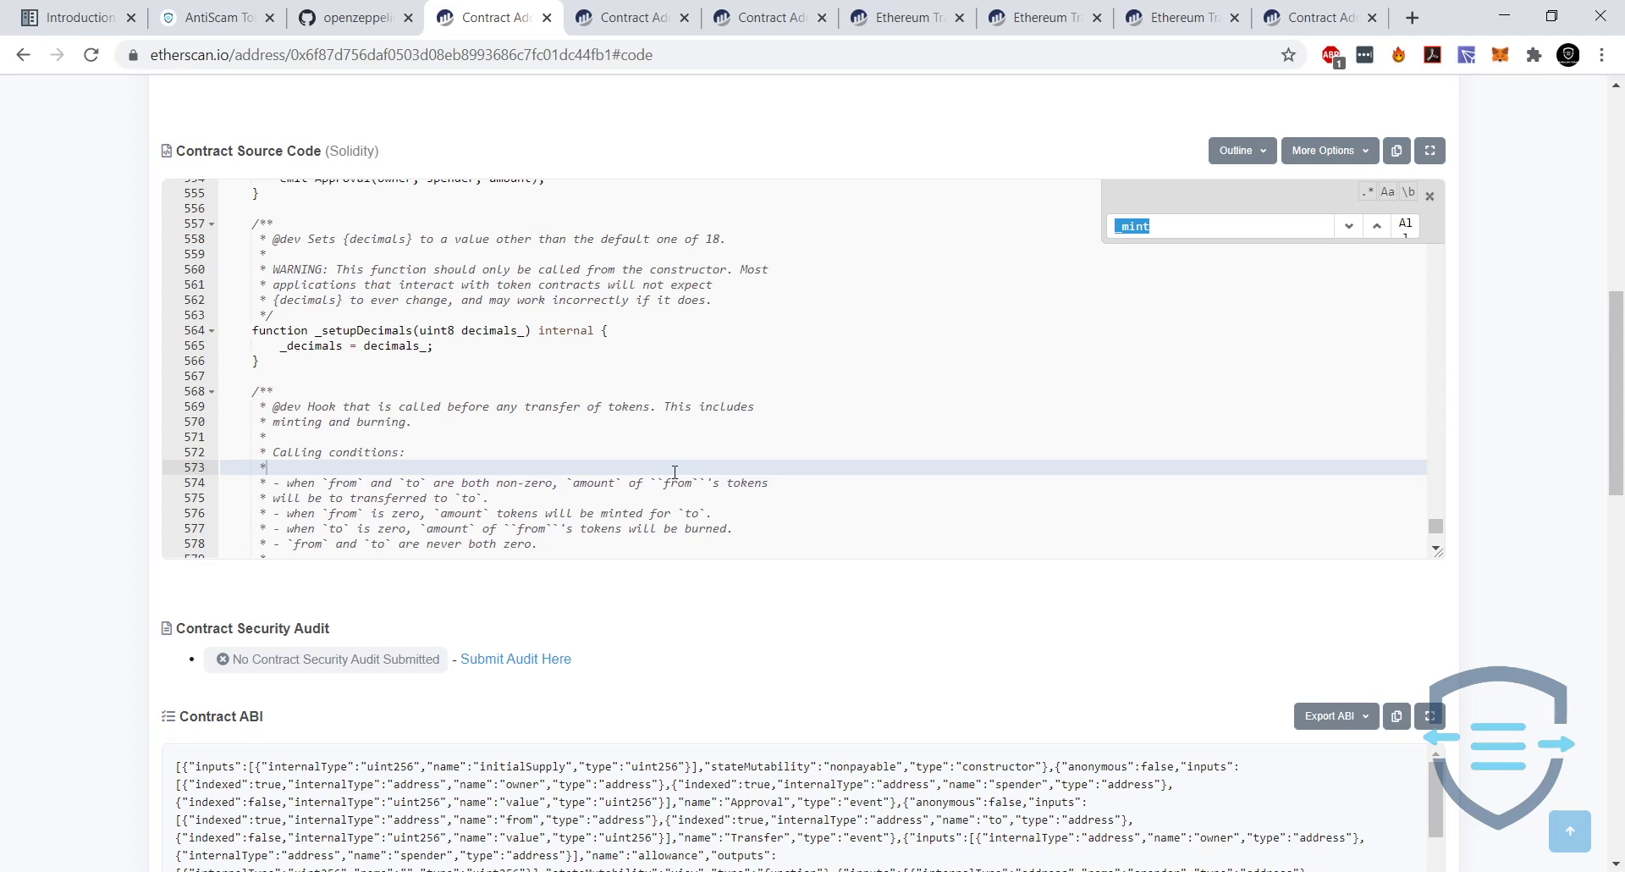
{"action": "type", "text": "mint"}
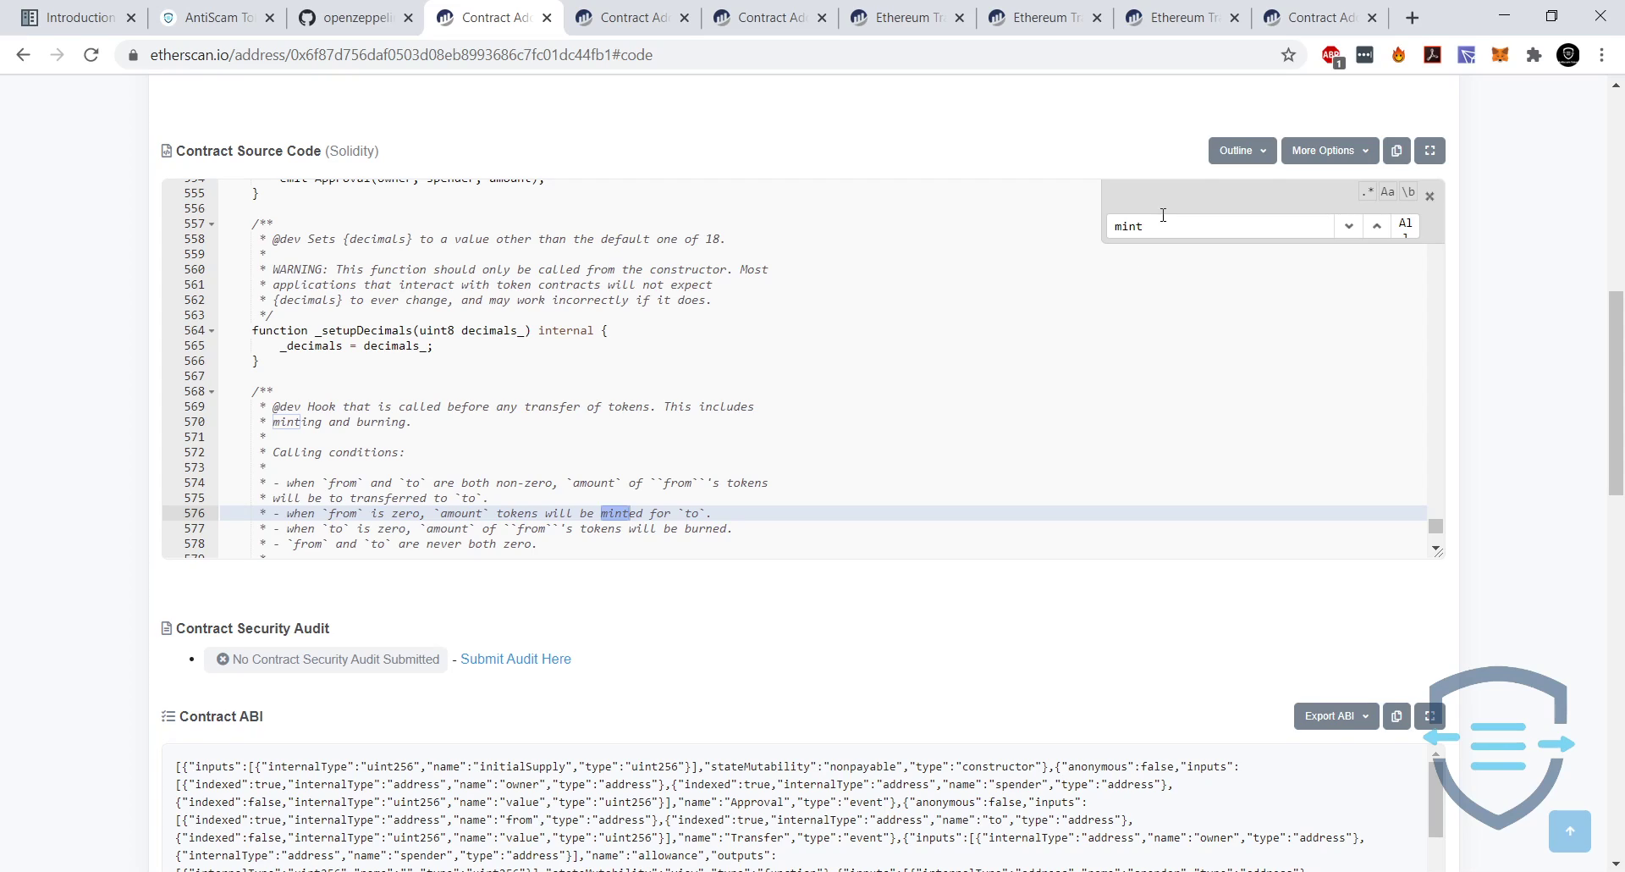
Select the hook's doc comment block near the mint match.
{"action": "scroll", "coordinate": [634, 269], "scroll_direction": "down", "scroll_amount": 2}
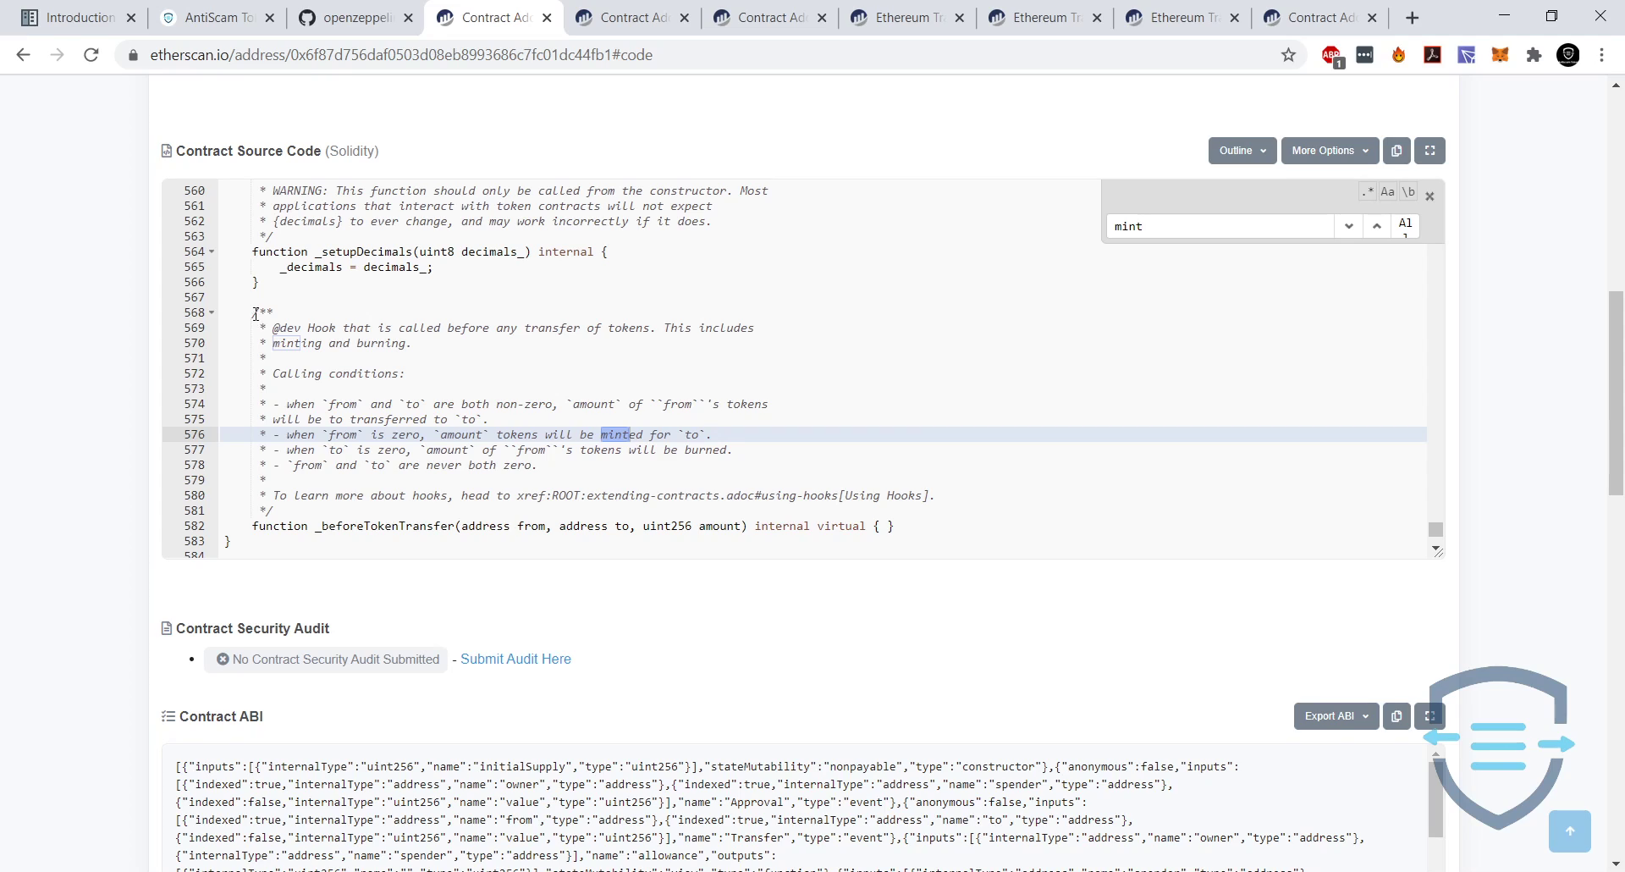
{"action": "left_click_drag", "start_coordinate": [279, 514], "coordinate": [233, 312]}
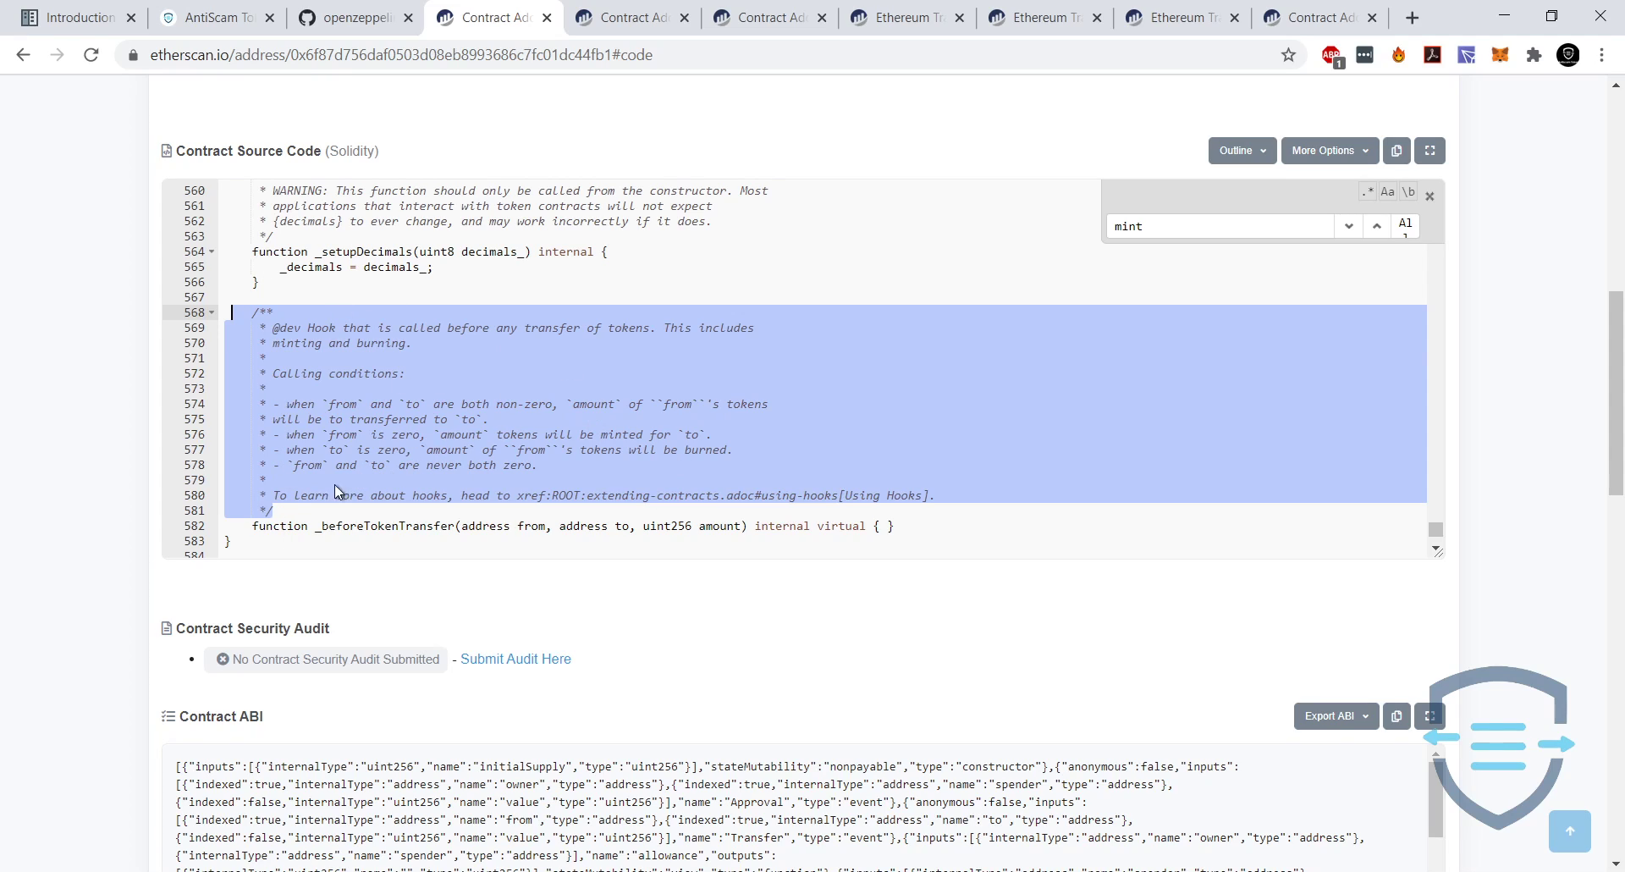
{"action": "left_click", "coordinate": [306, 513]}
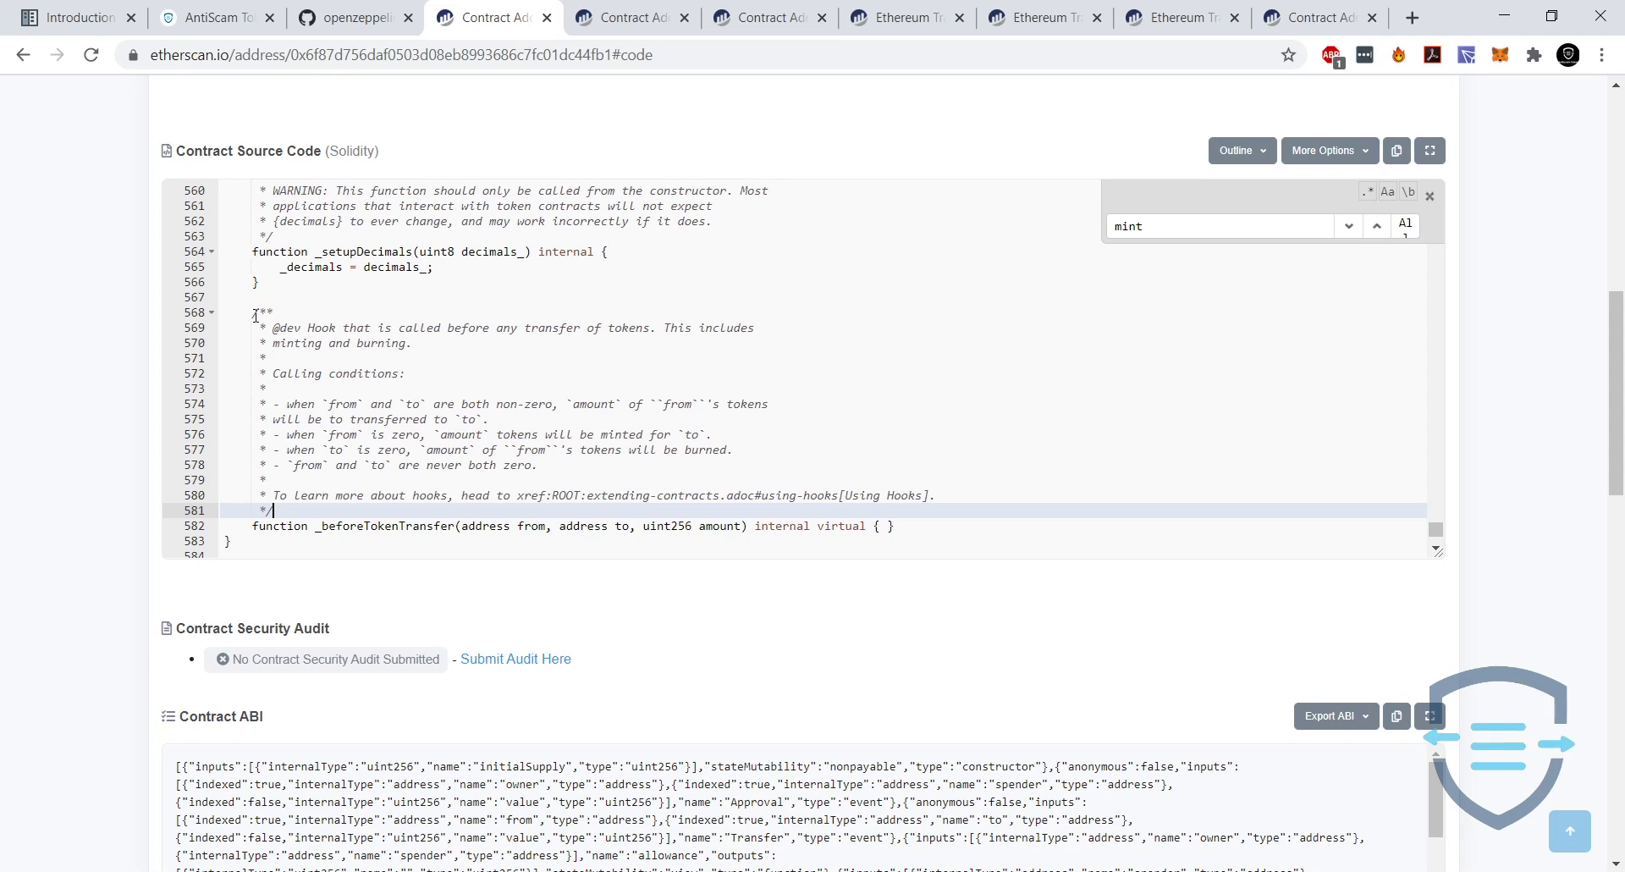
{"action": "left_click_drag", "start_coordinate": [255, 315], "coordinate": [273, 510]}
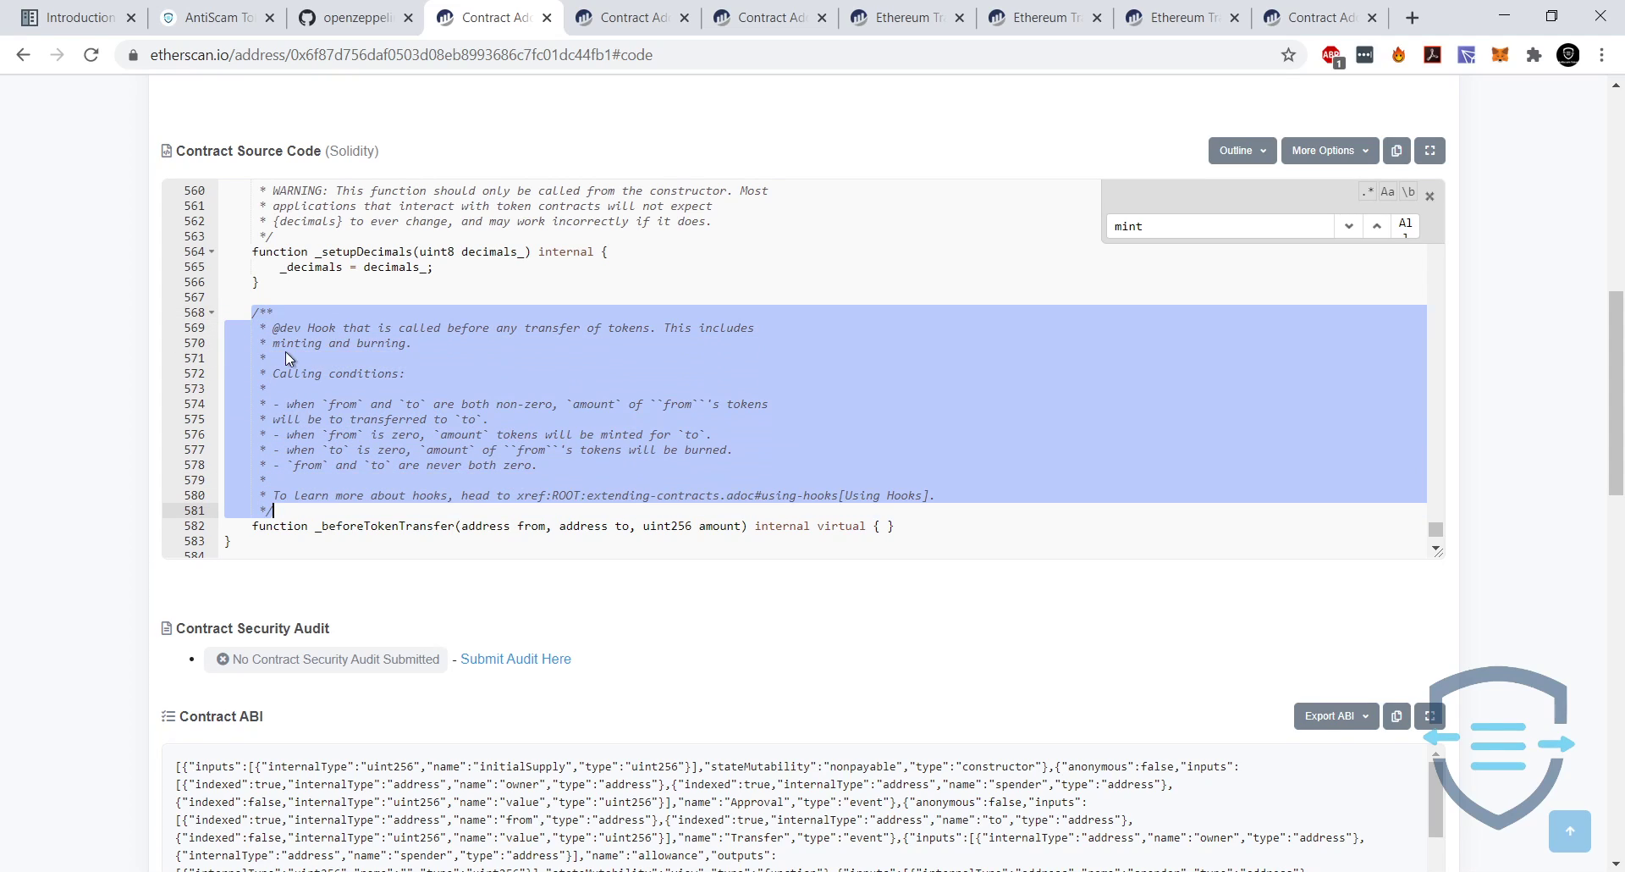
{"action": "left_click", "coordinate": [554, 426]}
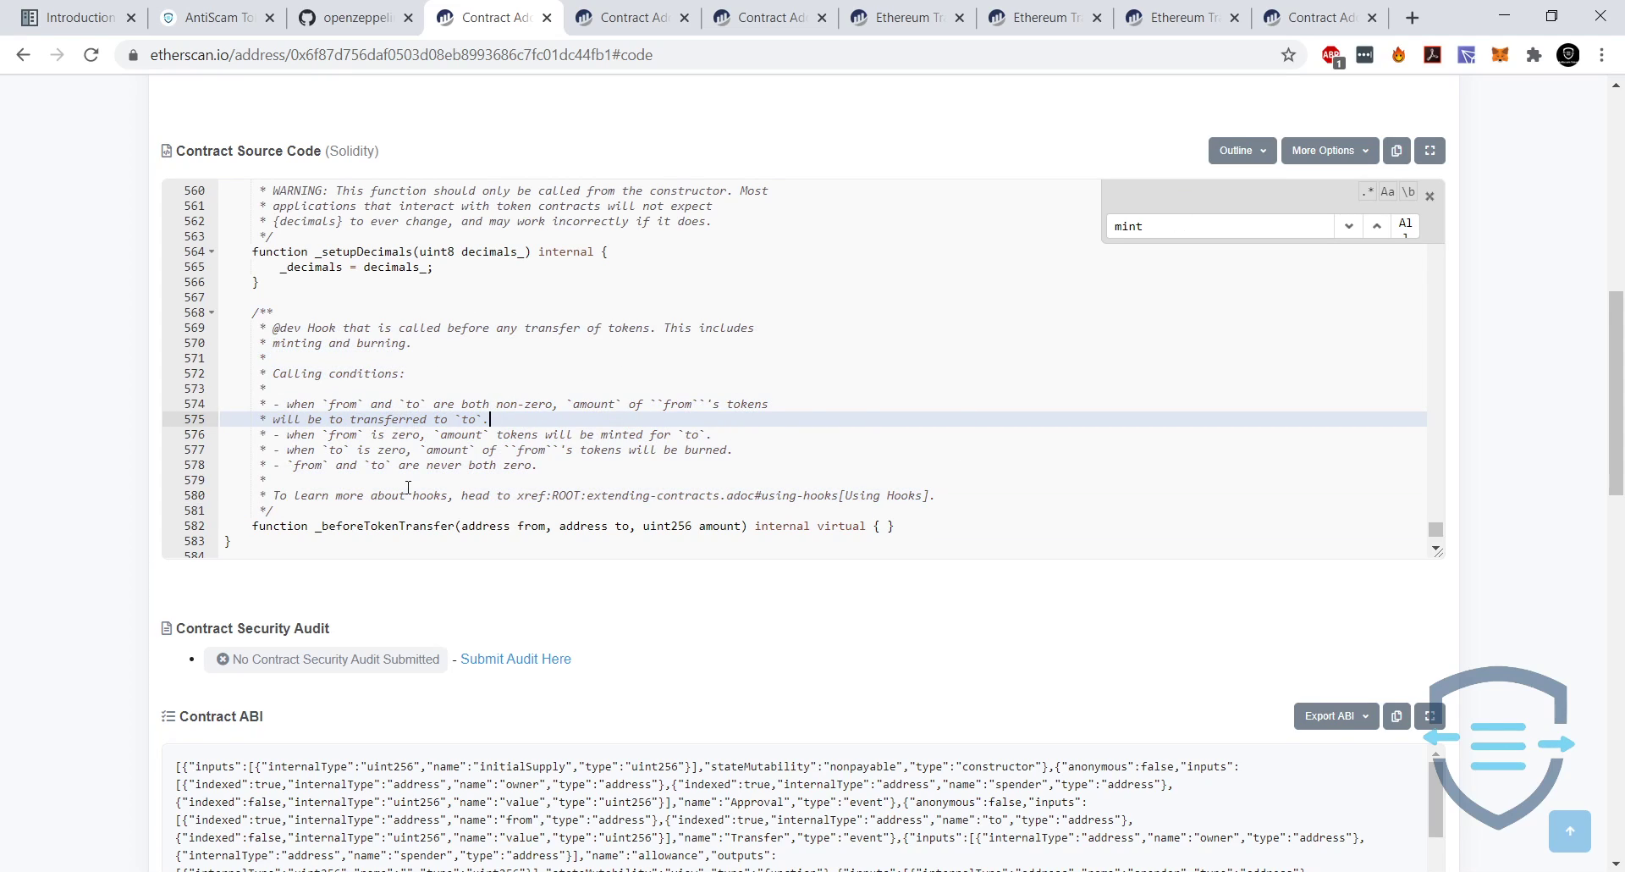
Replace the stray '//NOTES GO HERE' text in the search box with 'mint', landing on _mint.
{"action": "left_click", "coordinate": [1208, 227]}
{"action": "type", "text": "//NOTE"}
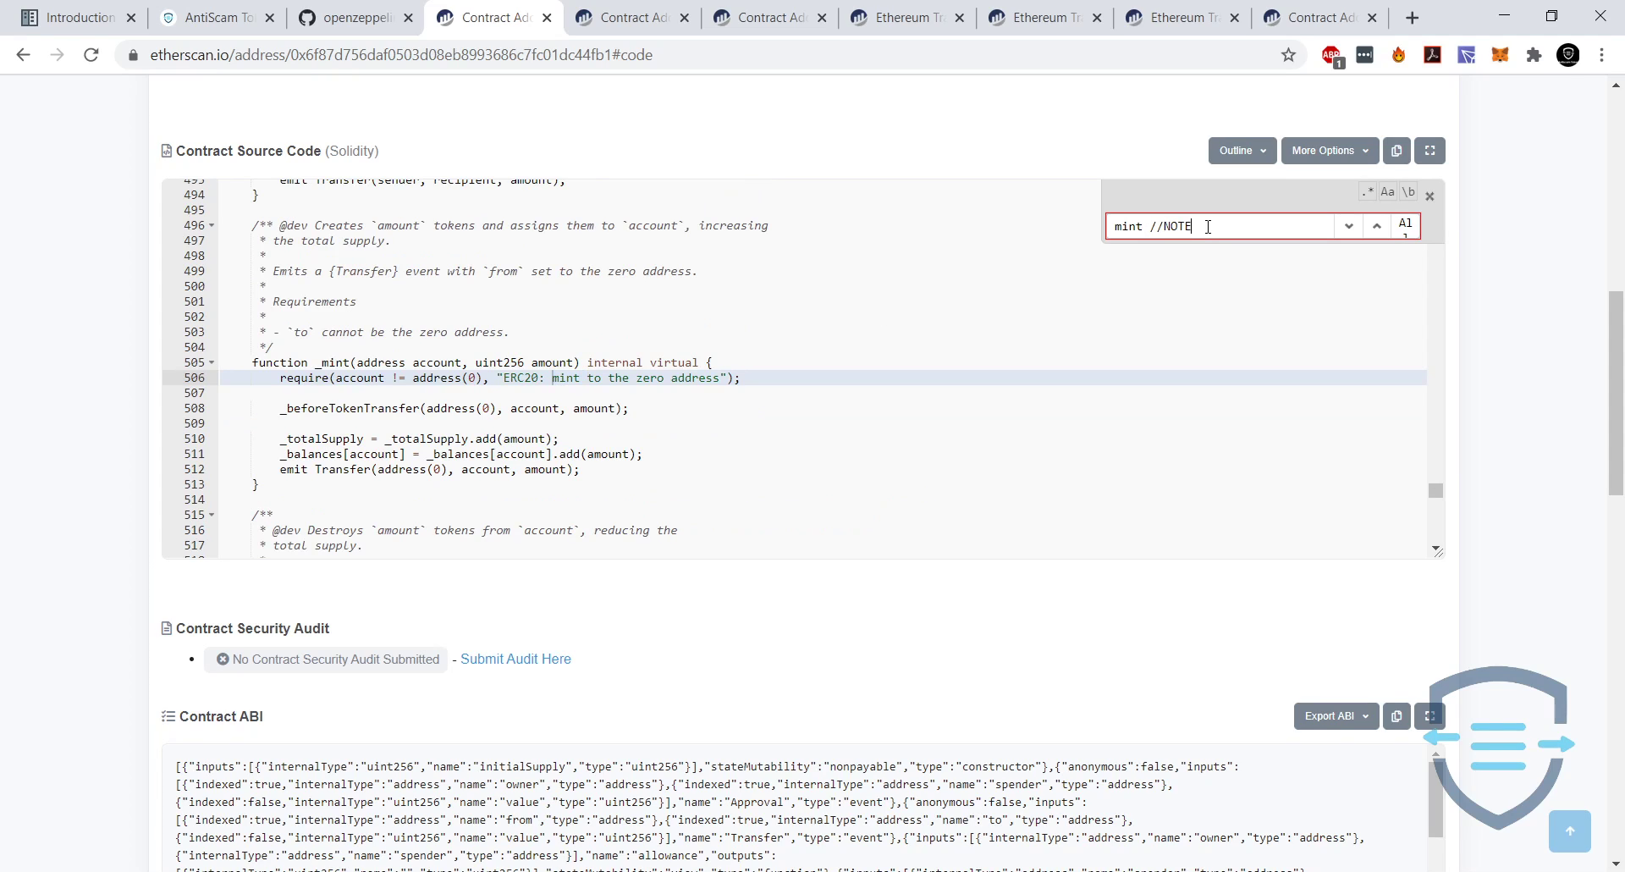
{"action": "type", "text": "S GO HERE"}
{"action": "left_click_drag", "start_coordinate": [1150, 225], "coordinate": [1164, 225]}
{"action": "left_click", "coordinate": [264, 286]}
{"action": "triple_click", "coordinate": [1253, 223]}
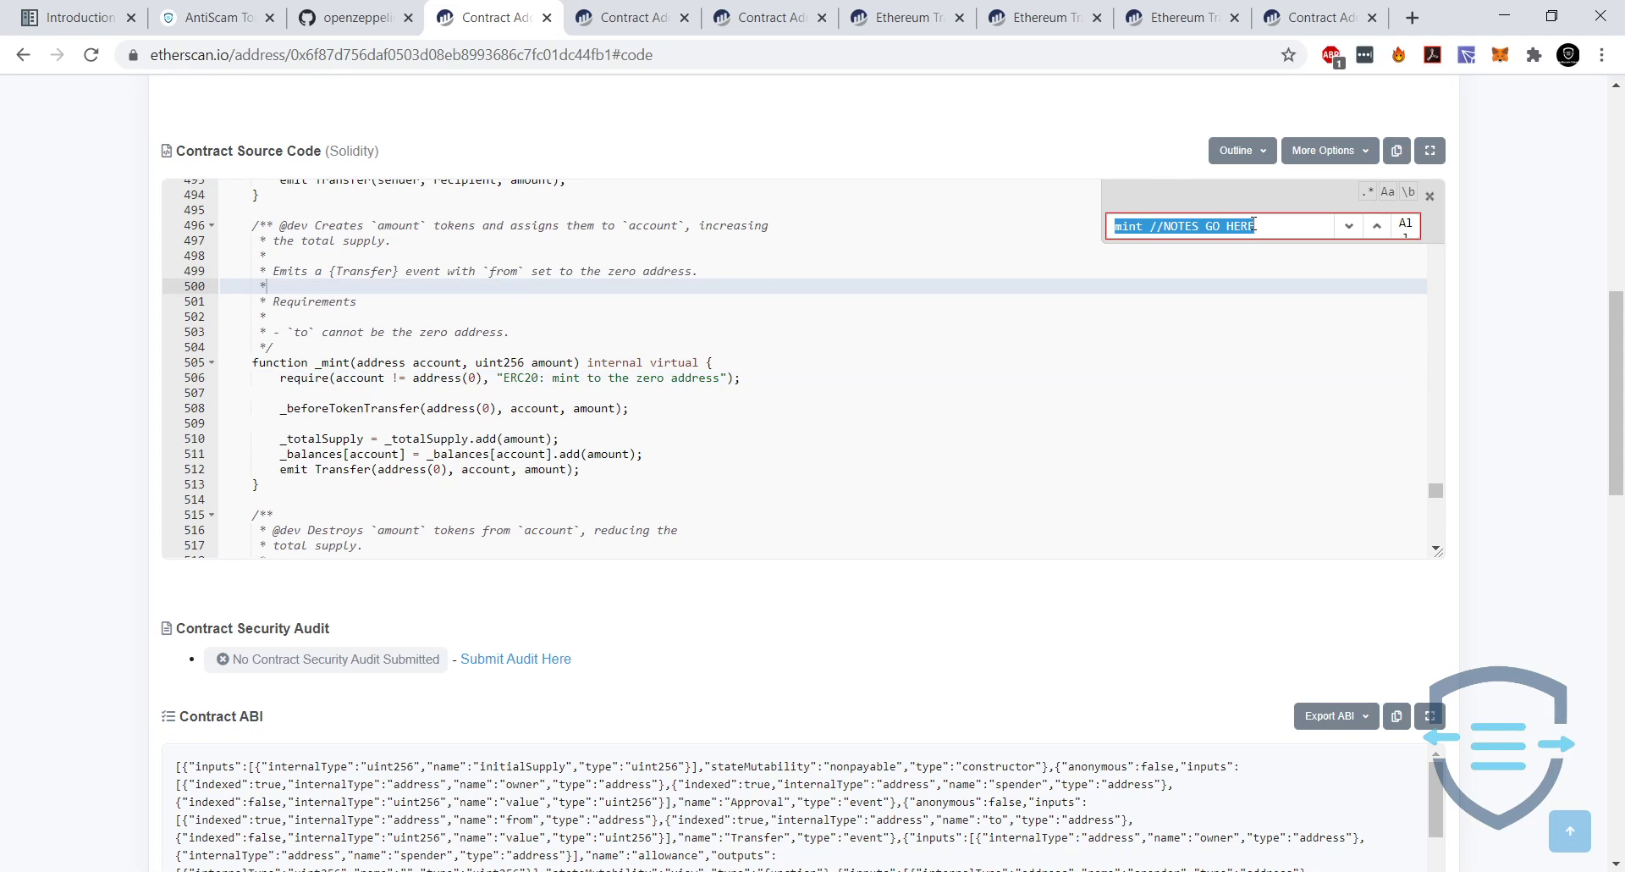
{"action": "type", "text": "mint"}
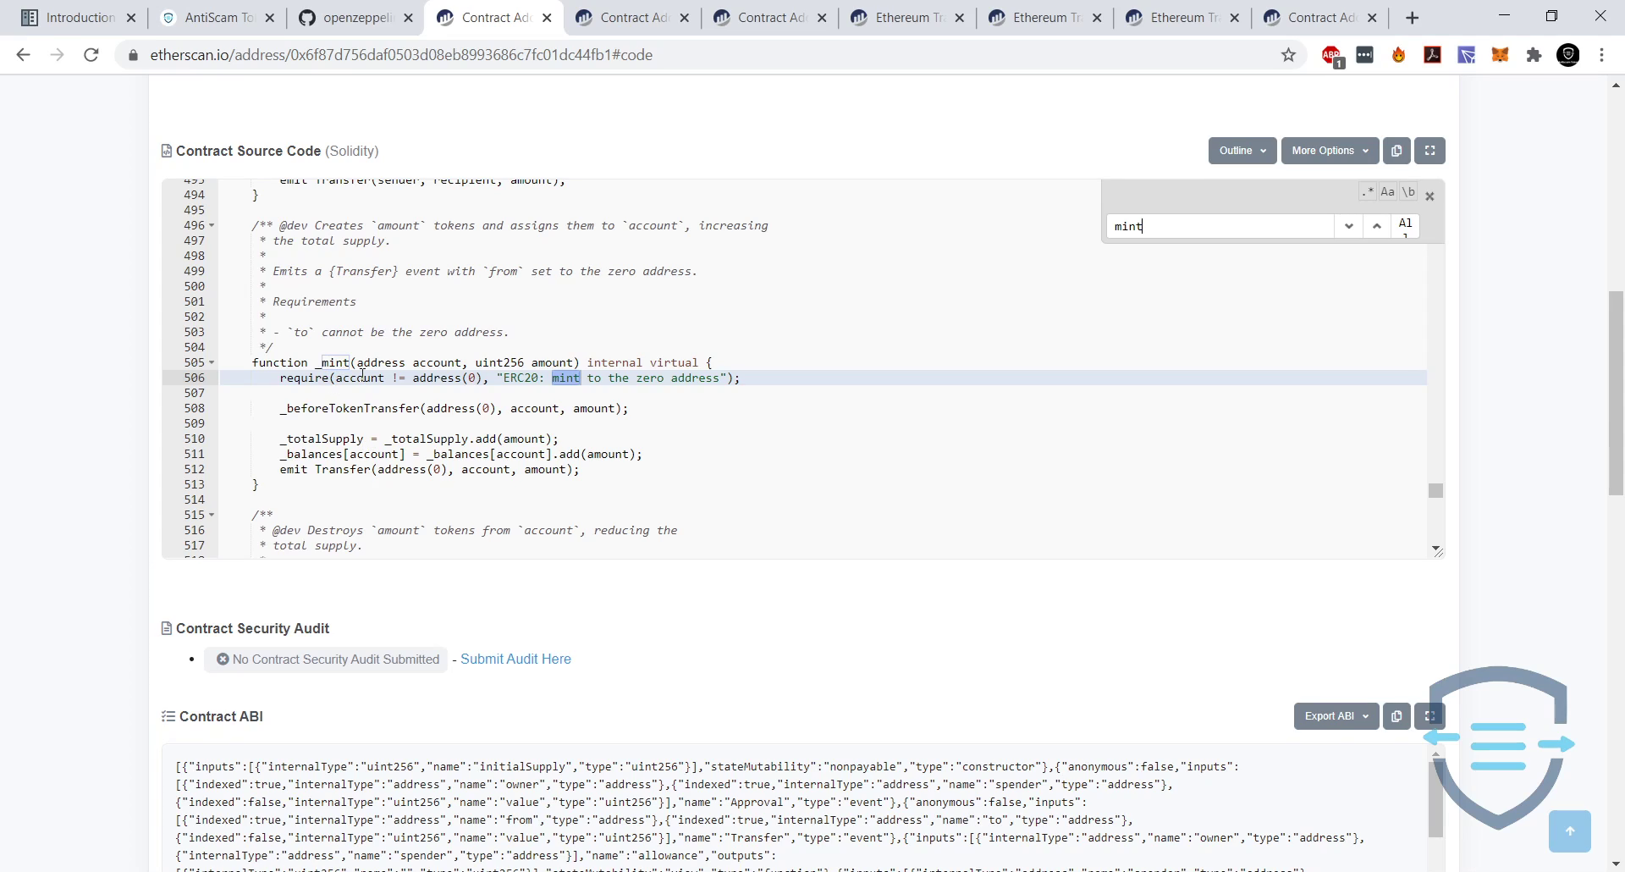
{"action": "left_click", "coordinate": [360, 17]}
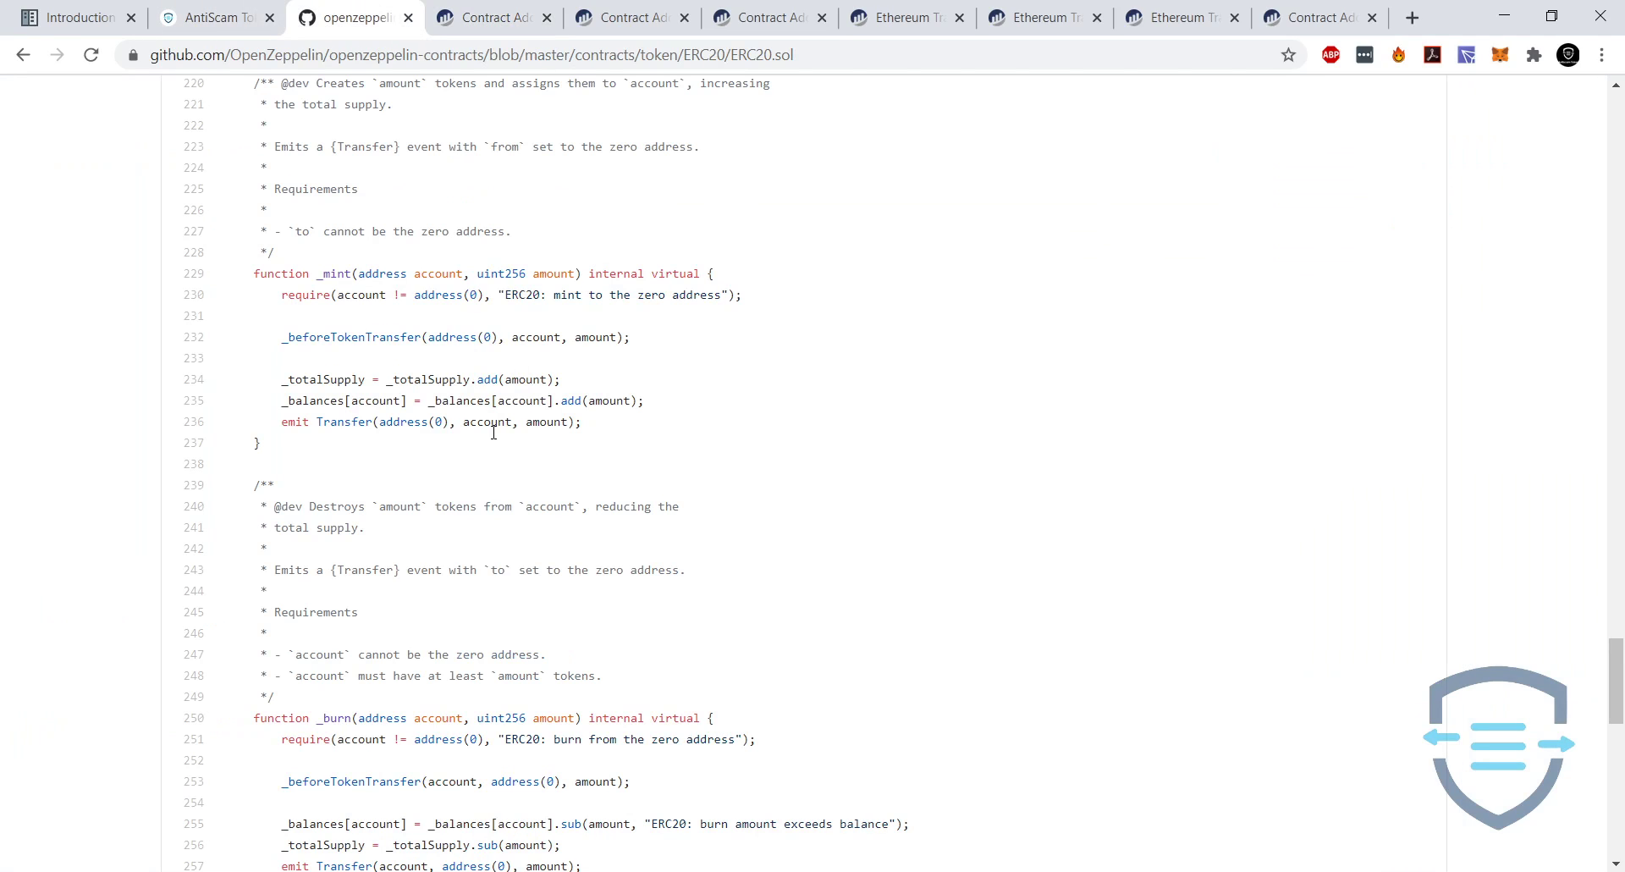
{"action": "left_click", "coordinate": [506, 17]}
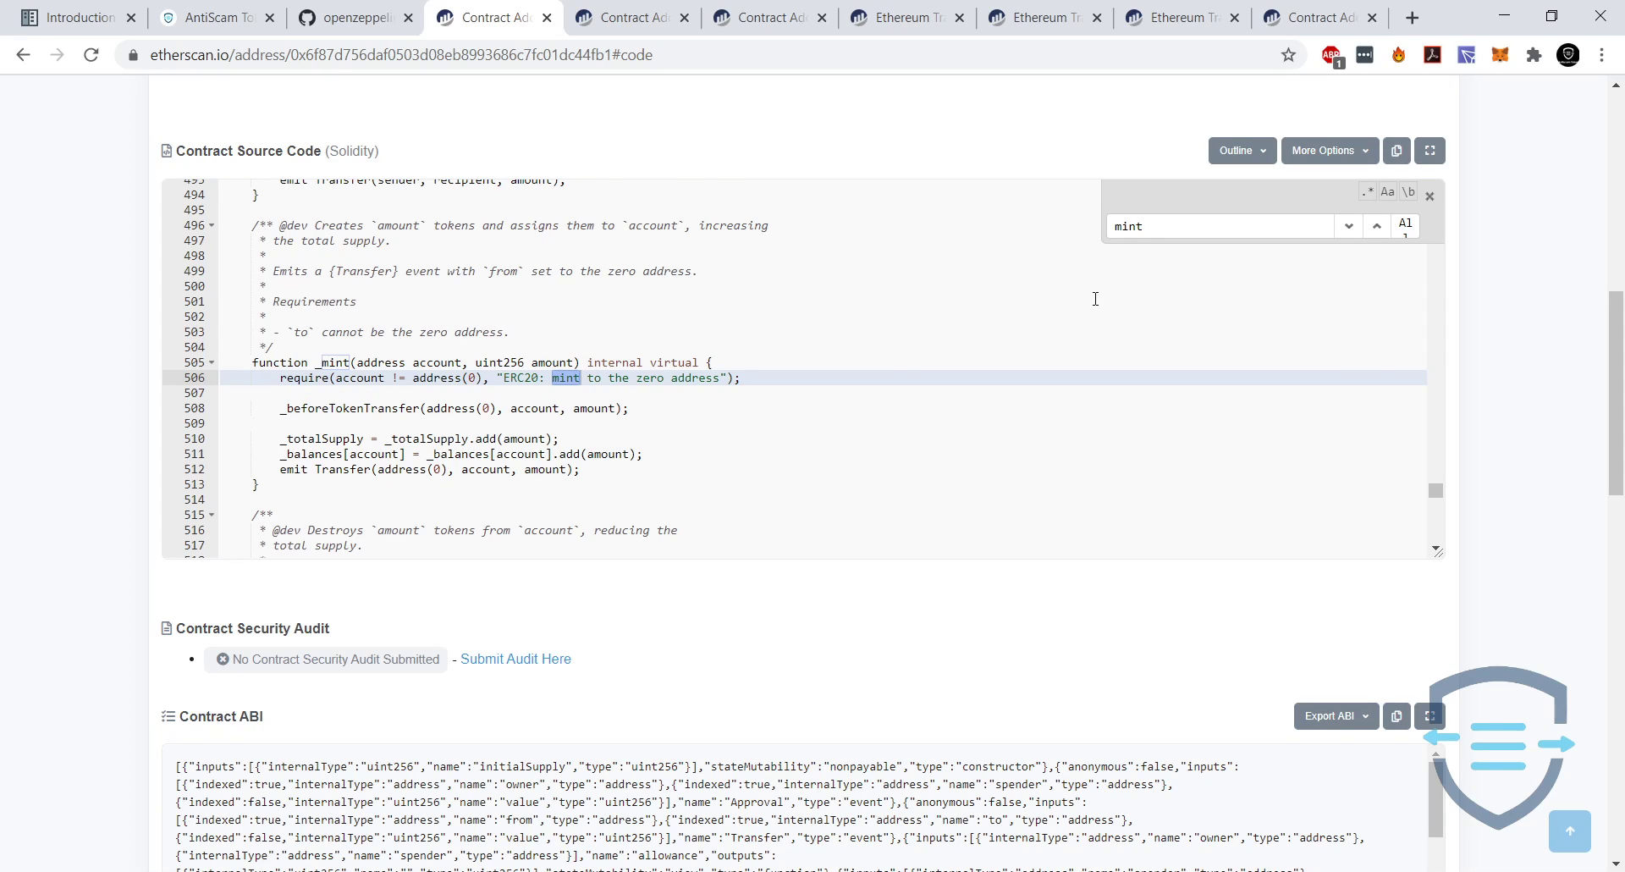
Step through the mint matches to the _mint call in the constructor.
{"action": "key", "text": "Return"}
{"action": "key", "text": "Return"}
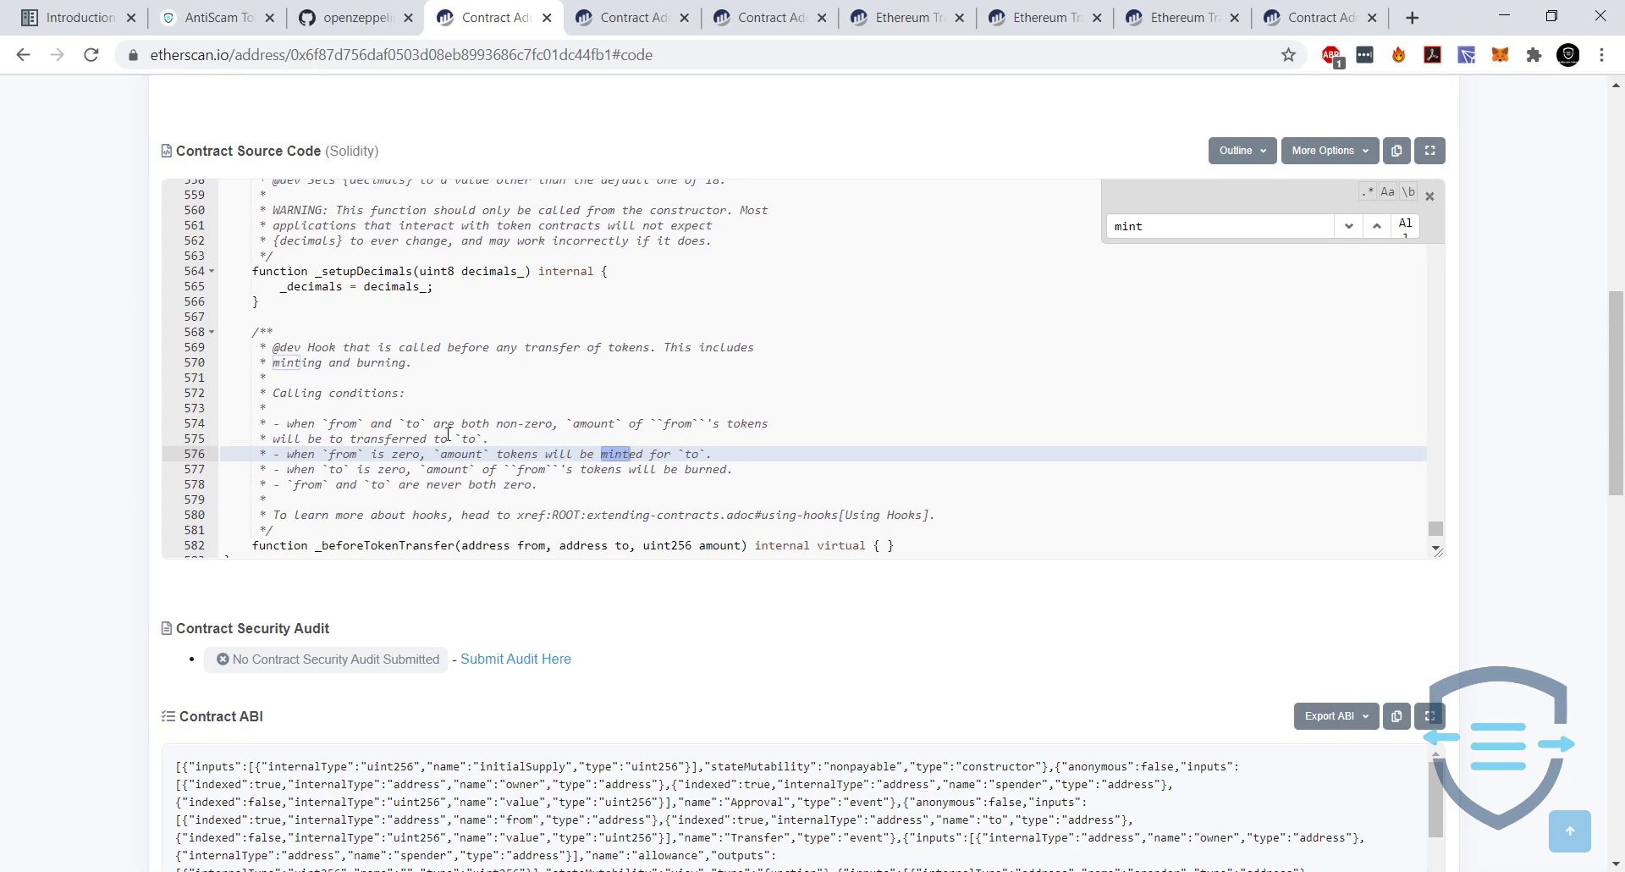
{"action": "key", "text": "Return"}
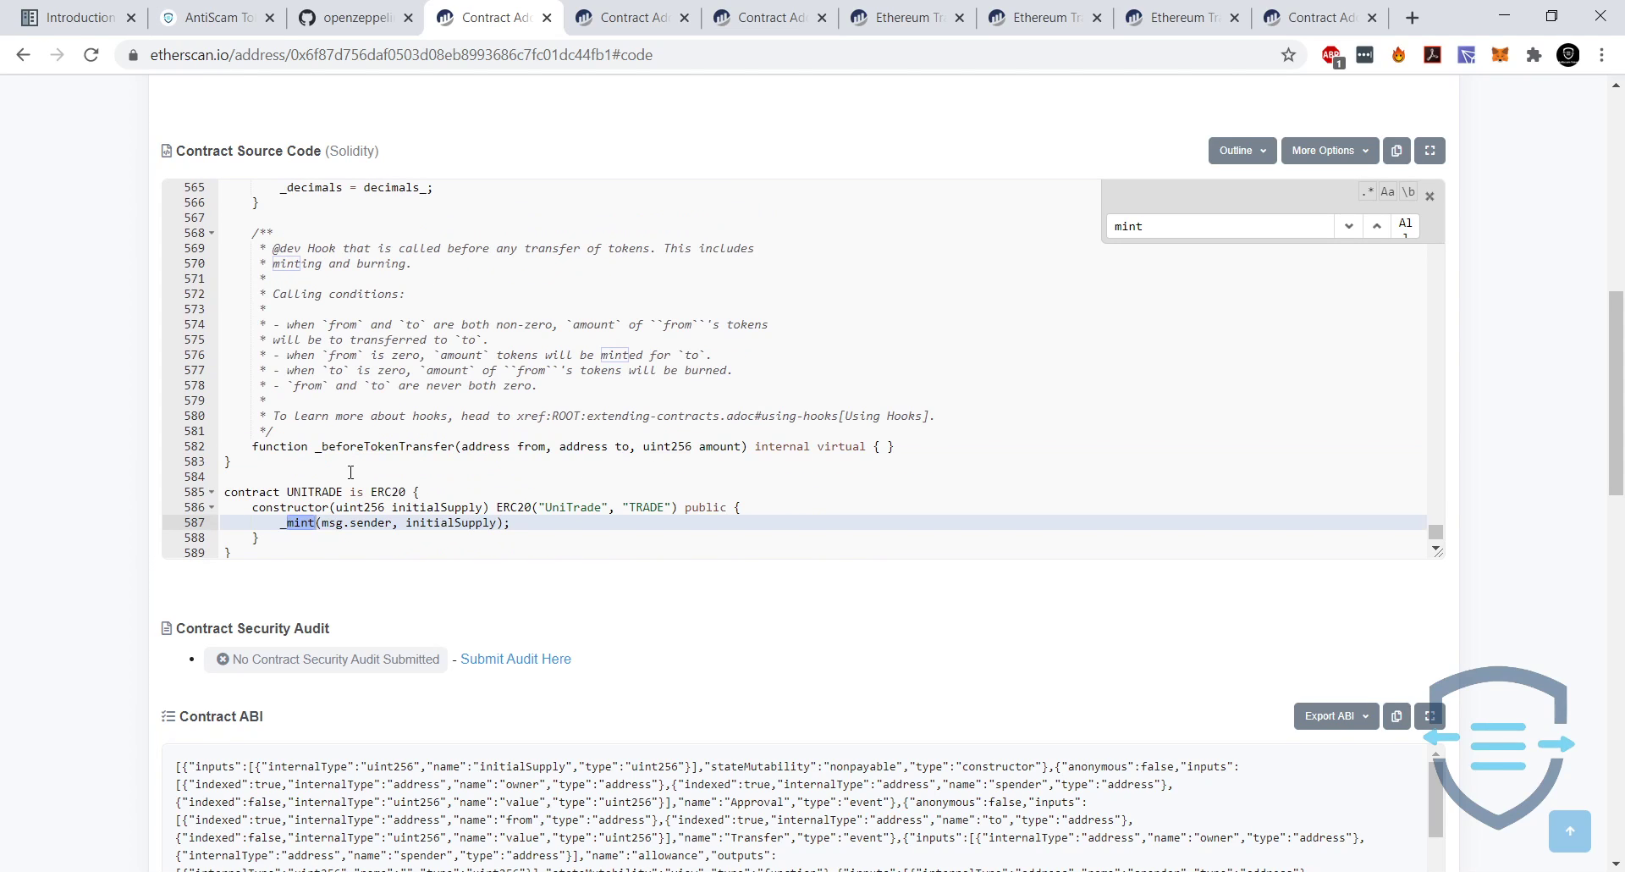
{"action": "scroll", "coordinate": [252, 507], "scroll_direction": "down", "scroll_amount": 5}
{"action": "scroll", "coordinate": [44, 483], "scroll_direction": "up", "scroll_amount": 5}
Select the ERC20 parent and constructor lines 586–588 with _mint(msg.sender, initialSupply).
{"action": "left_click", "coordinate": [312, 491]}
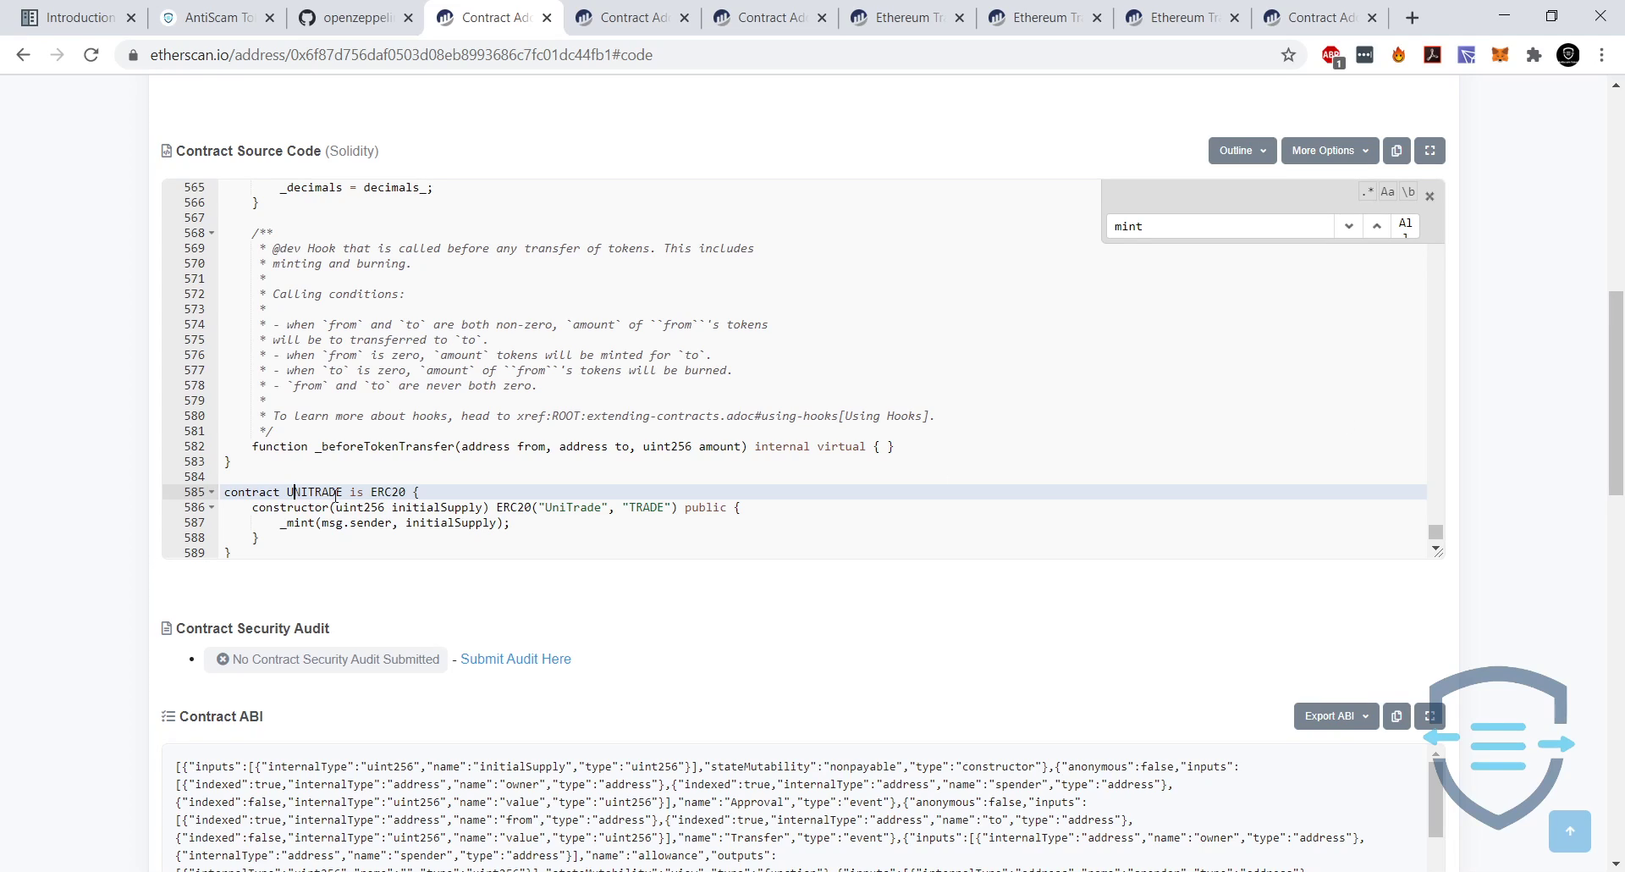
{"action": "left_click_drag", "start_coordinate": [365, 492], "coordinate": [413, 492]}
{"action": "left_click", "coordinate": [413, 490]}
{"action": "left_click_drag", "start_coordinate": [254, 508], "coordinate": [331, 507]}
{"action": "left_click", "coordinate": [330, 506]}
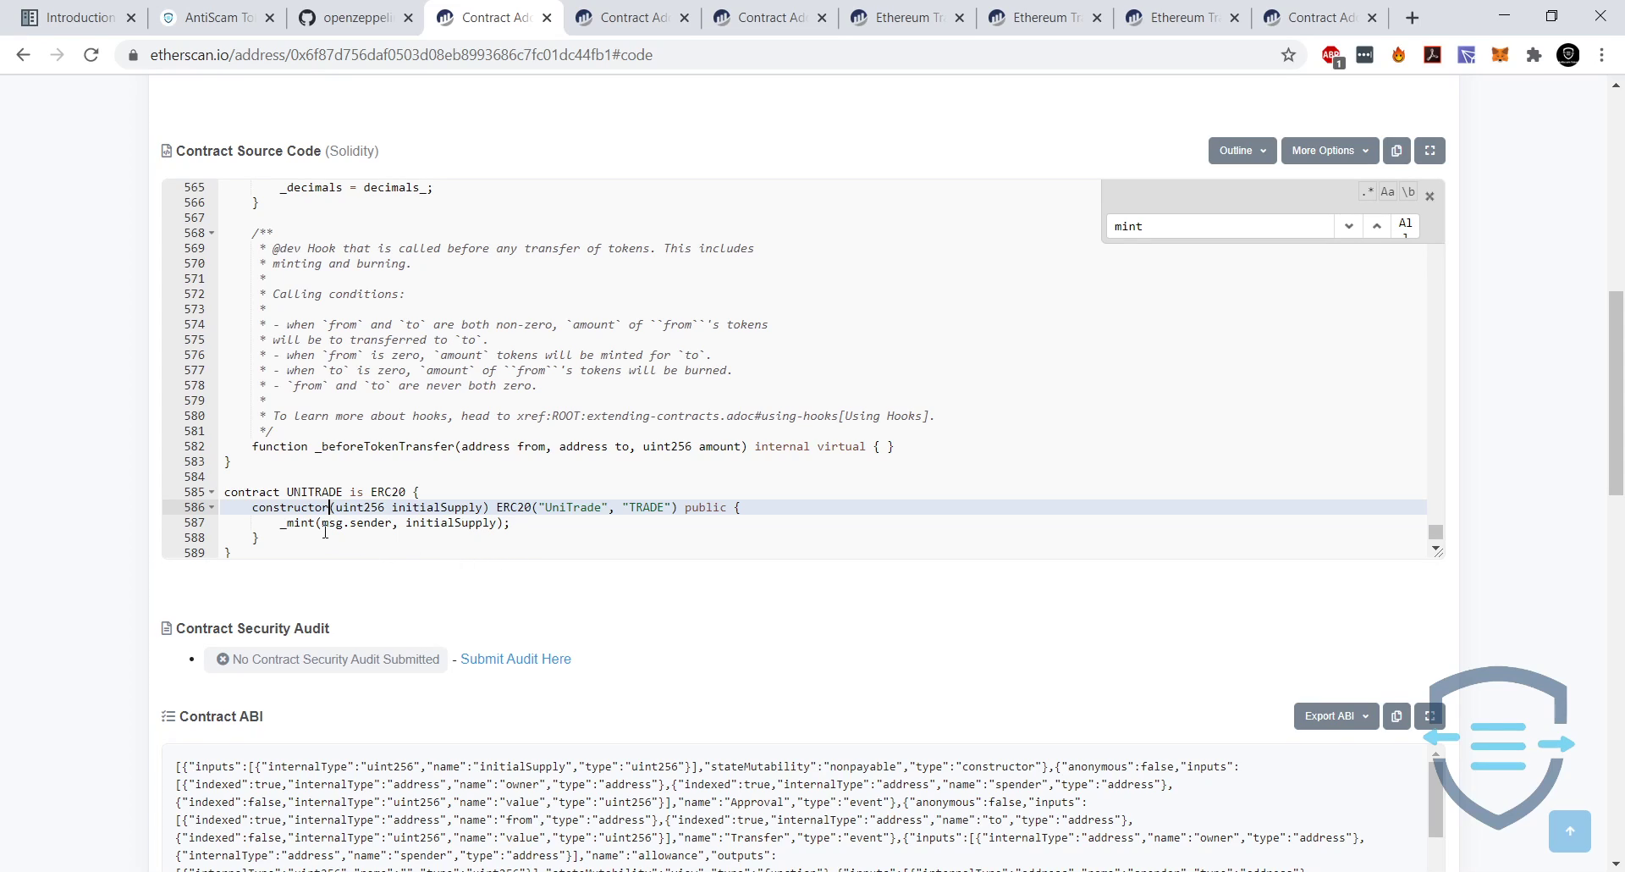
{"action": "left_click_drag", "start_coordinate": [259, 538], "coordinate": [240, 507]}
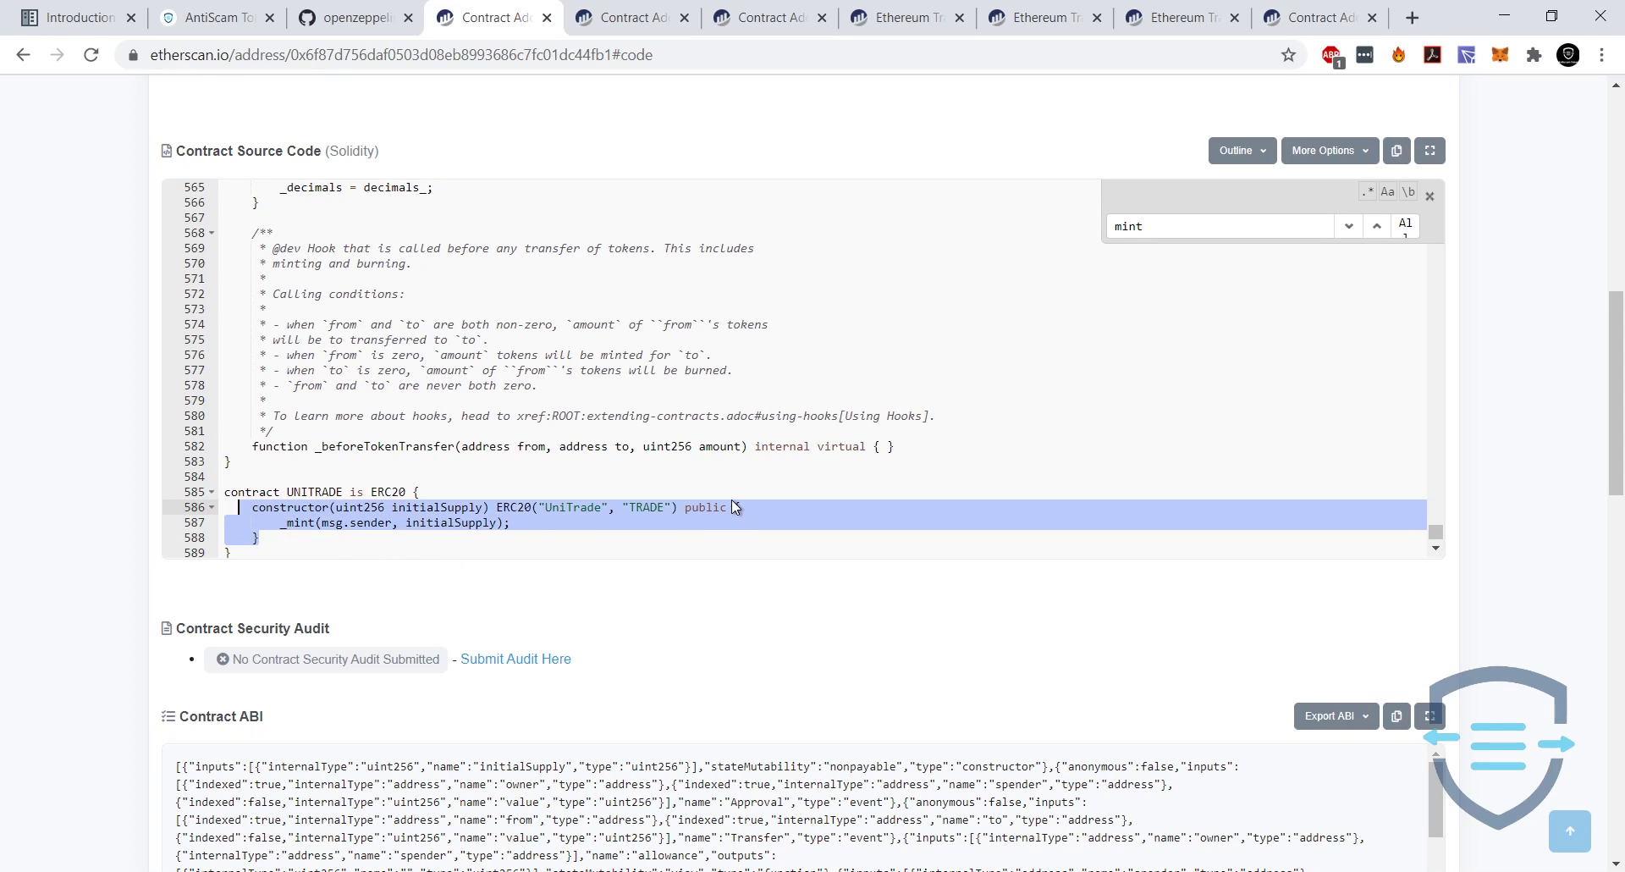
{"action": "left_click", "coordinate": [733, 506], "text": "shift"}
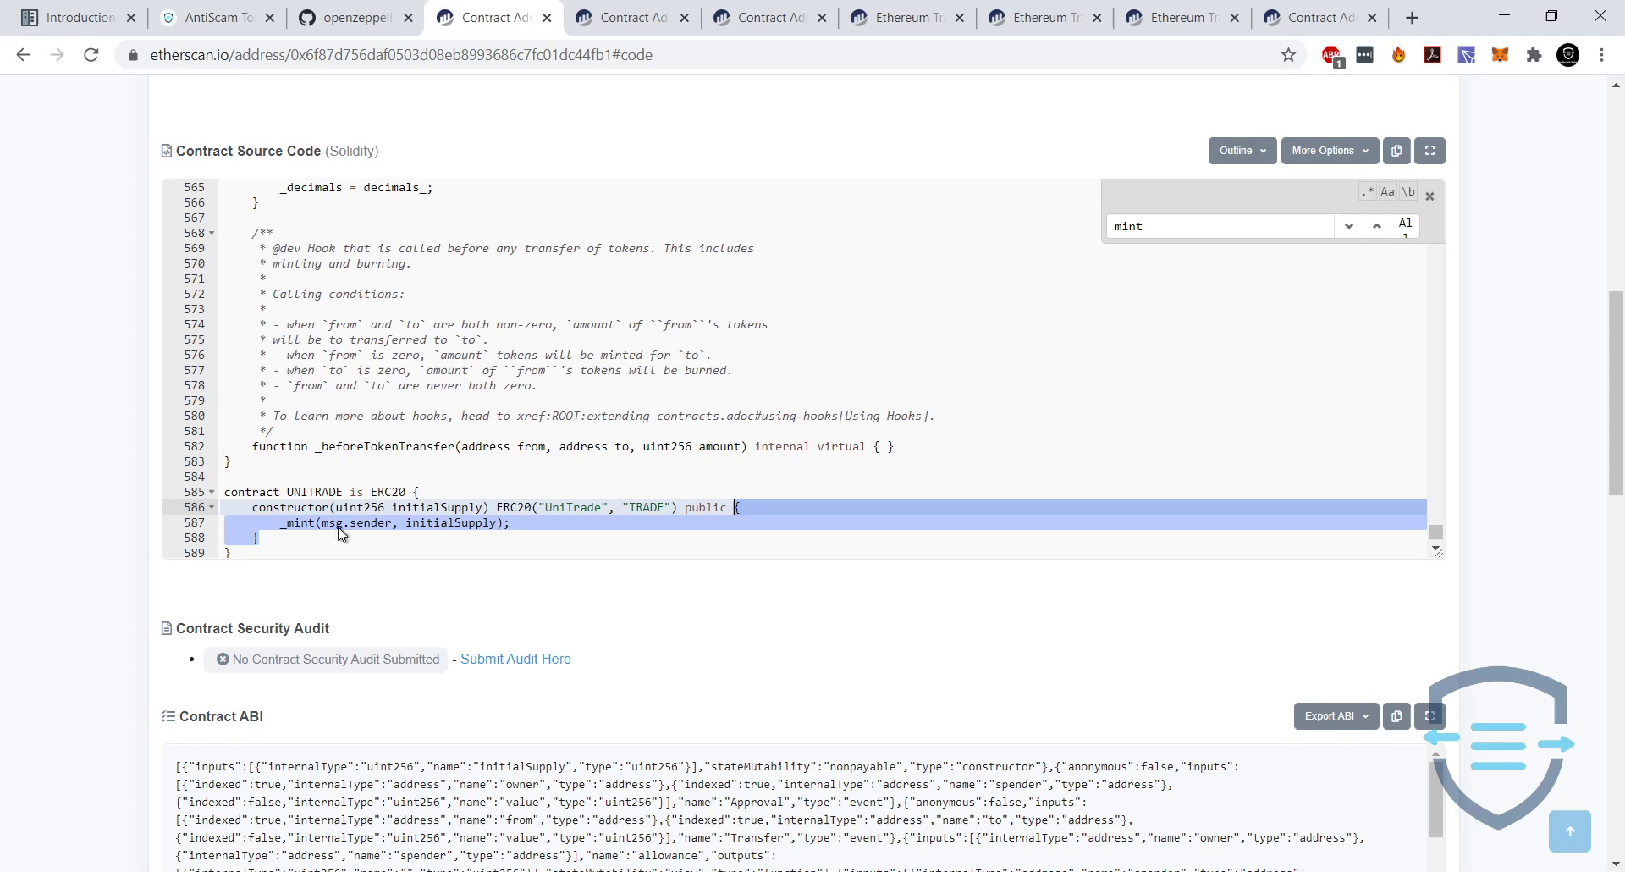
Change the search term to '_mint' and jump to its definition on line 505.
{"action": "left_click", "coordinate": [472, 524]}
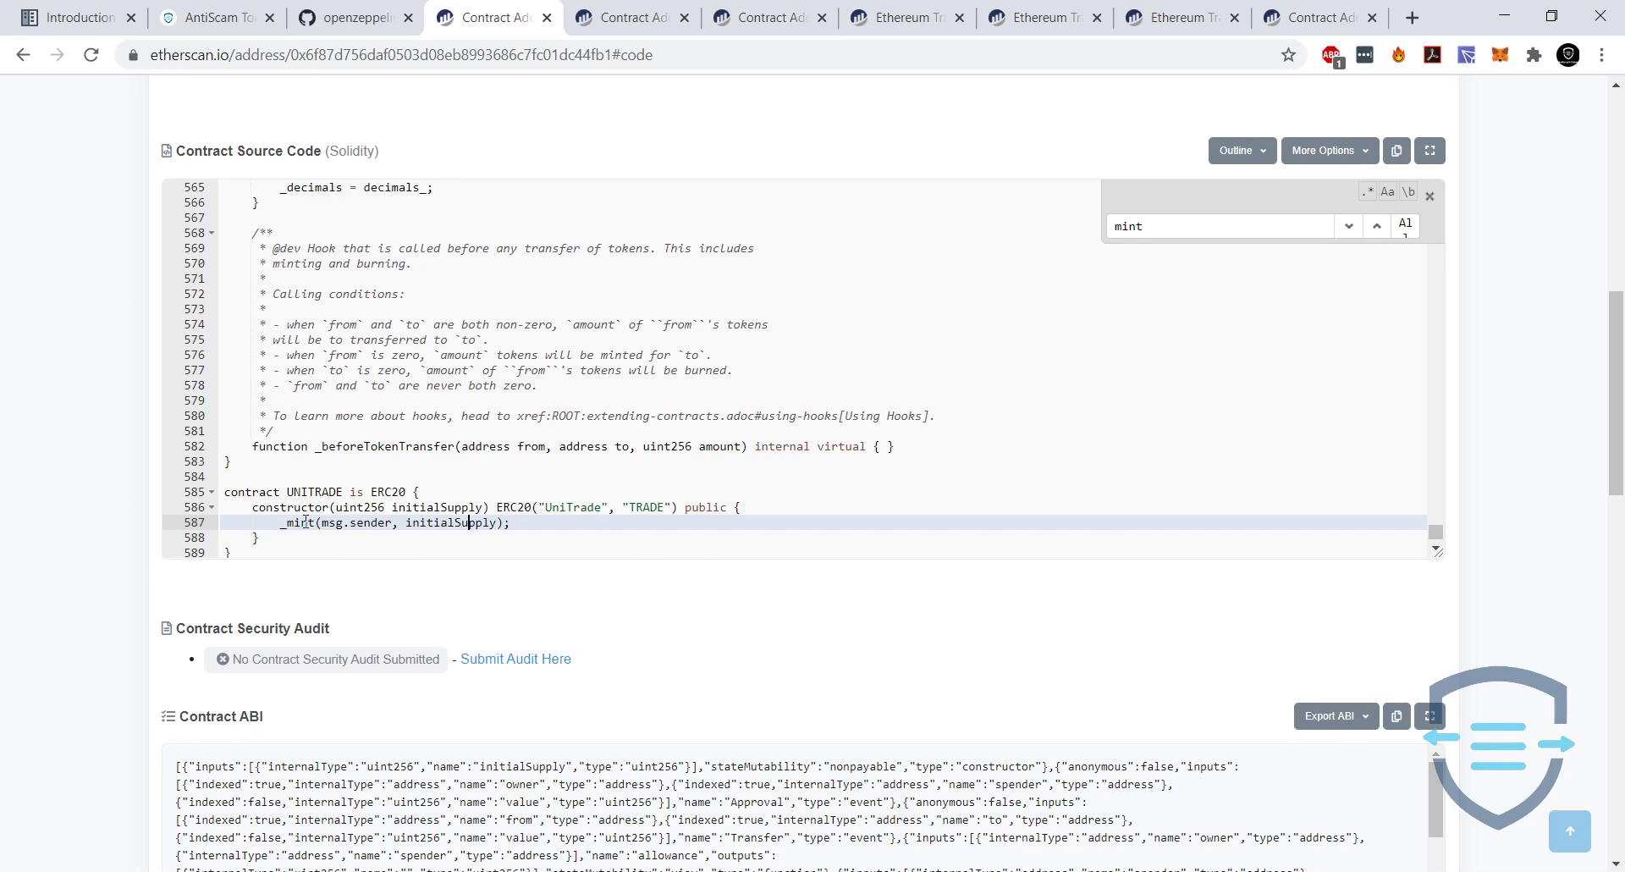
{"action": "left_click", "coordinate": [1218, 228]}
{"action": "type", "text": "_"}
{"action": "key", "text": "Return"}
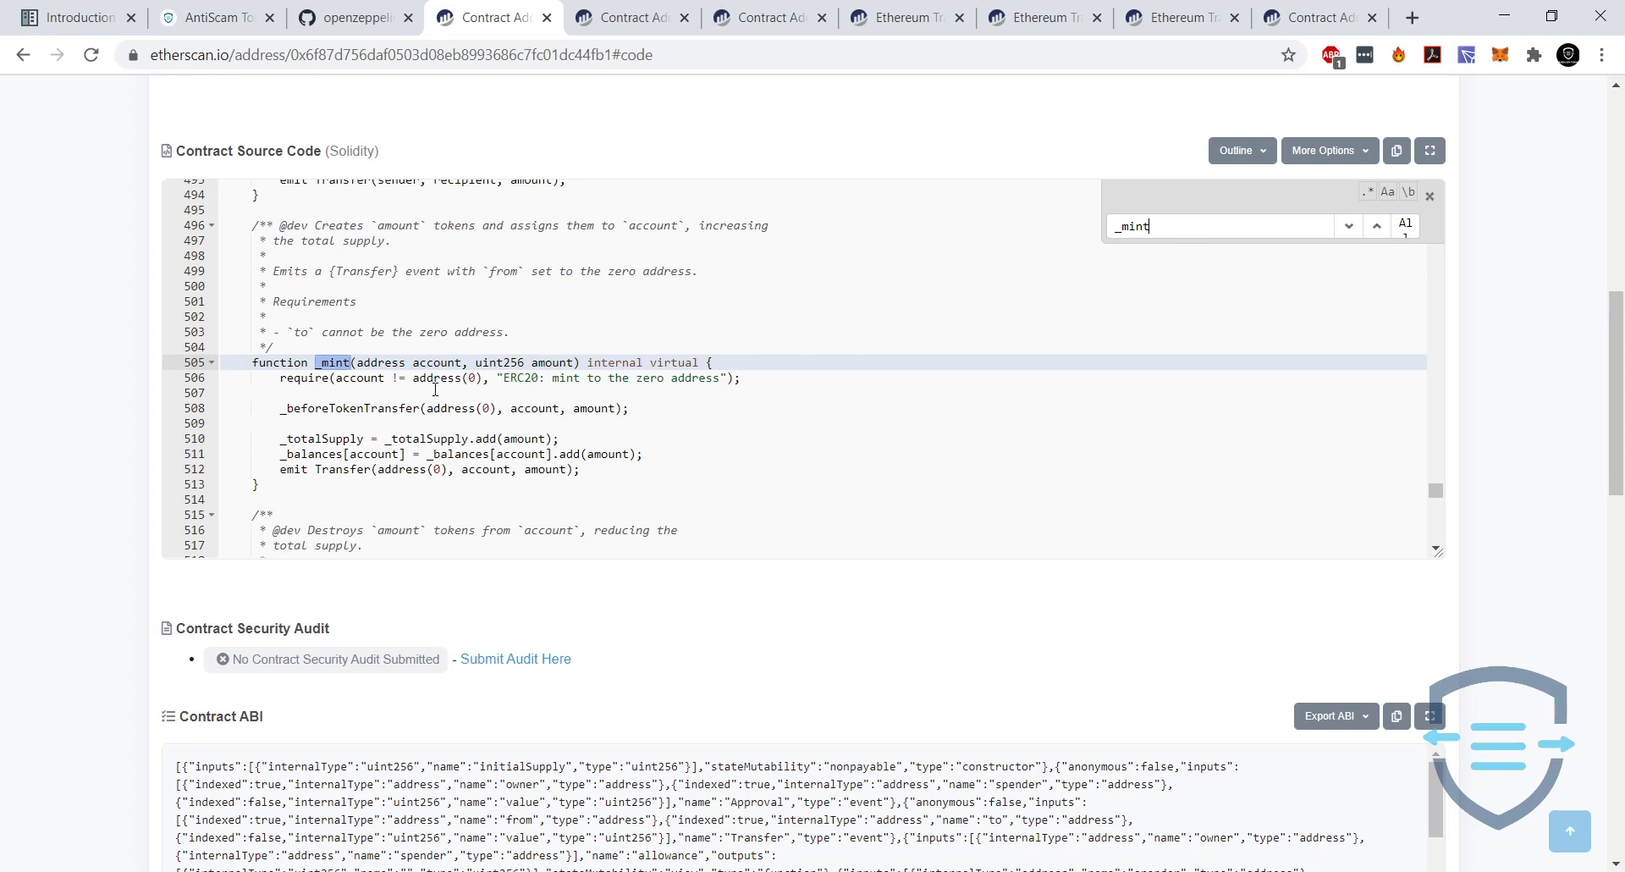
{"action": "left_click", "coordinate": [622, 362]}
{"action": "scroll", "coordinate": [29, 327], "scroll_direction": "up", "scroll_amount": 5}
{"action": "scroll", "coordinate": [1621, 272], "scroll_direction": "down", "scroll_amount": 1}
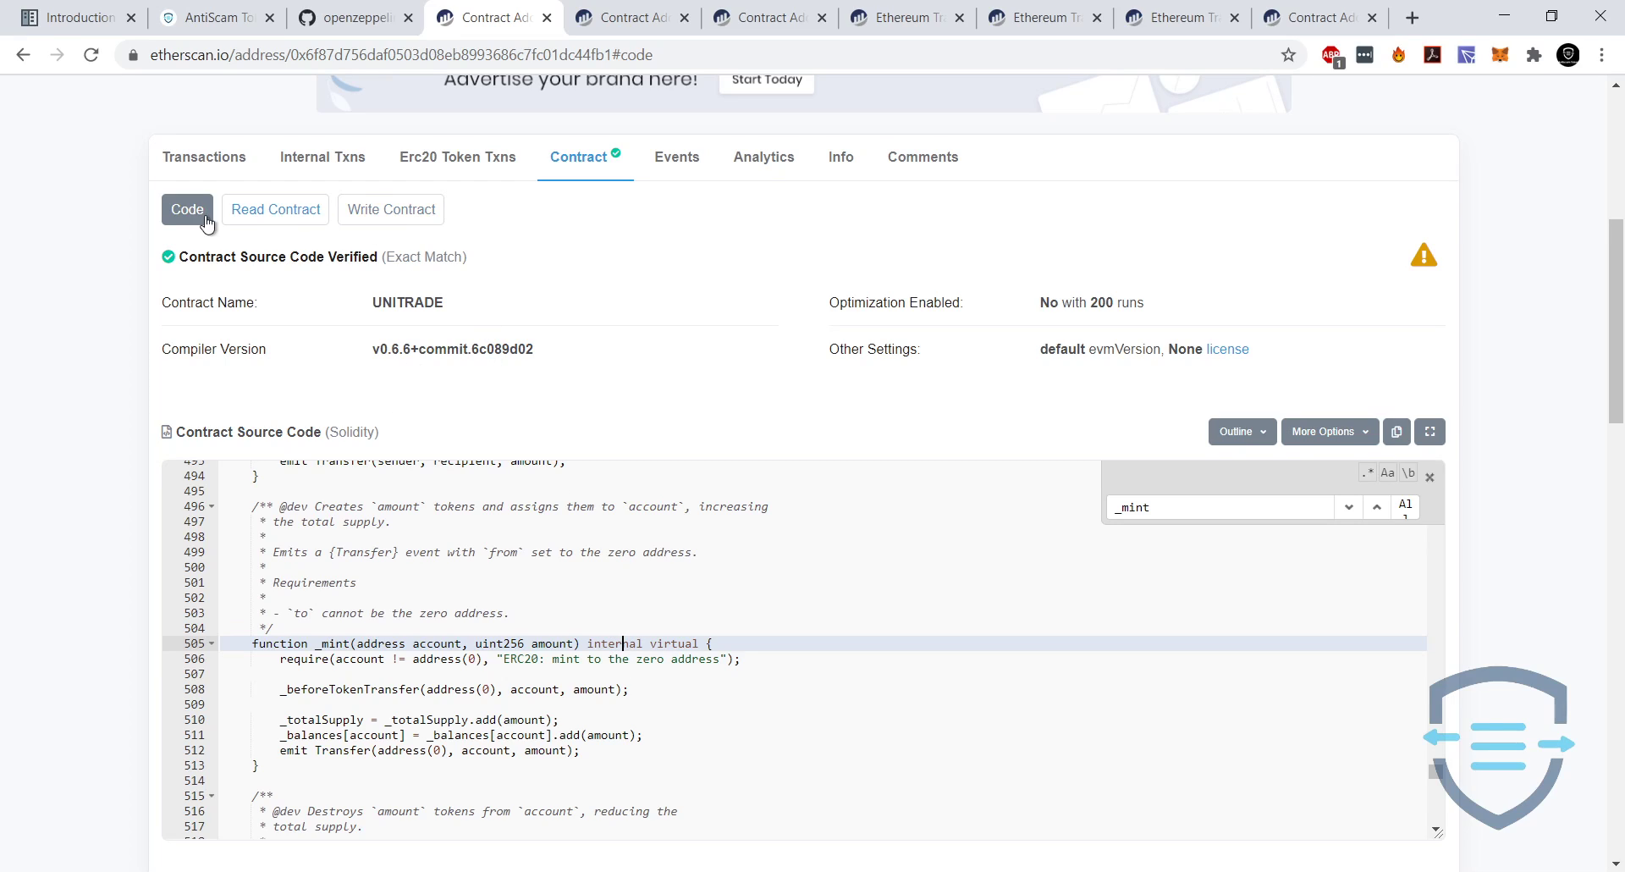
{"action": "left_click", "coordinate": [383, 218]}
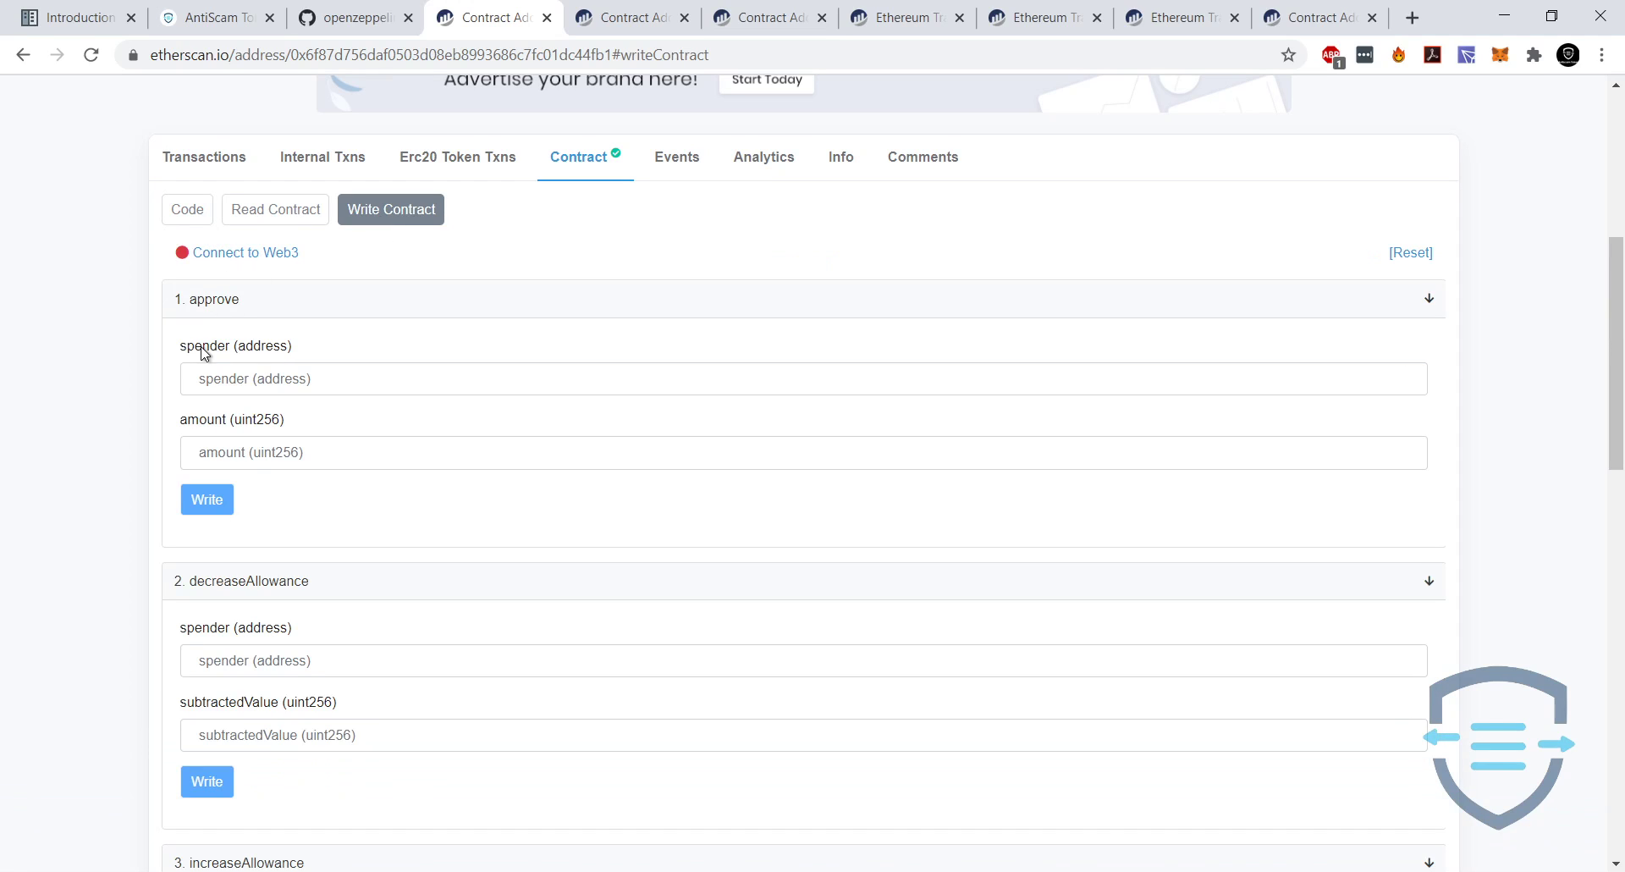
{"action": "scroll", "coordinate": [356, 622], "scroll_direction": "down", "scroll_amount": 9}
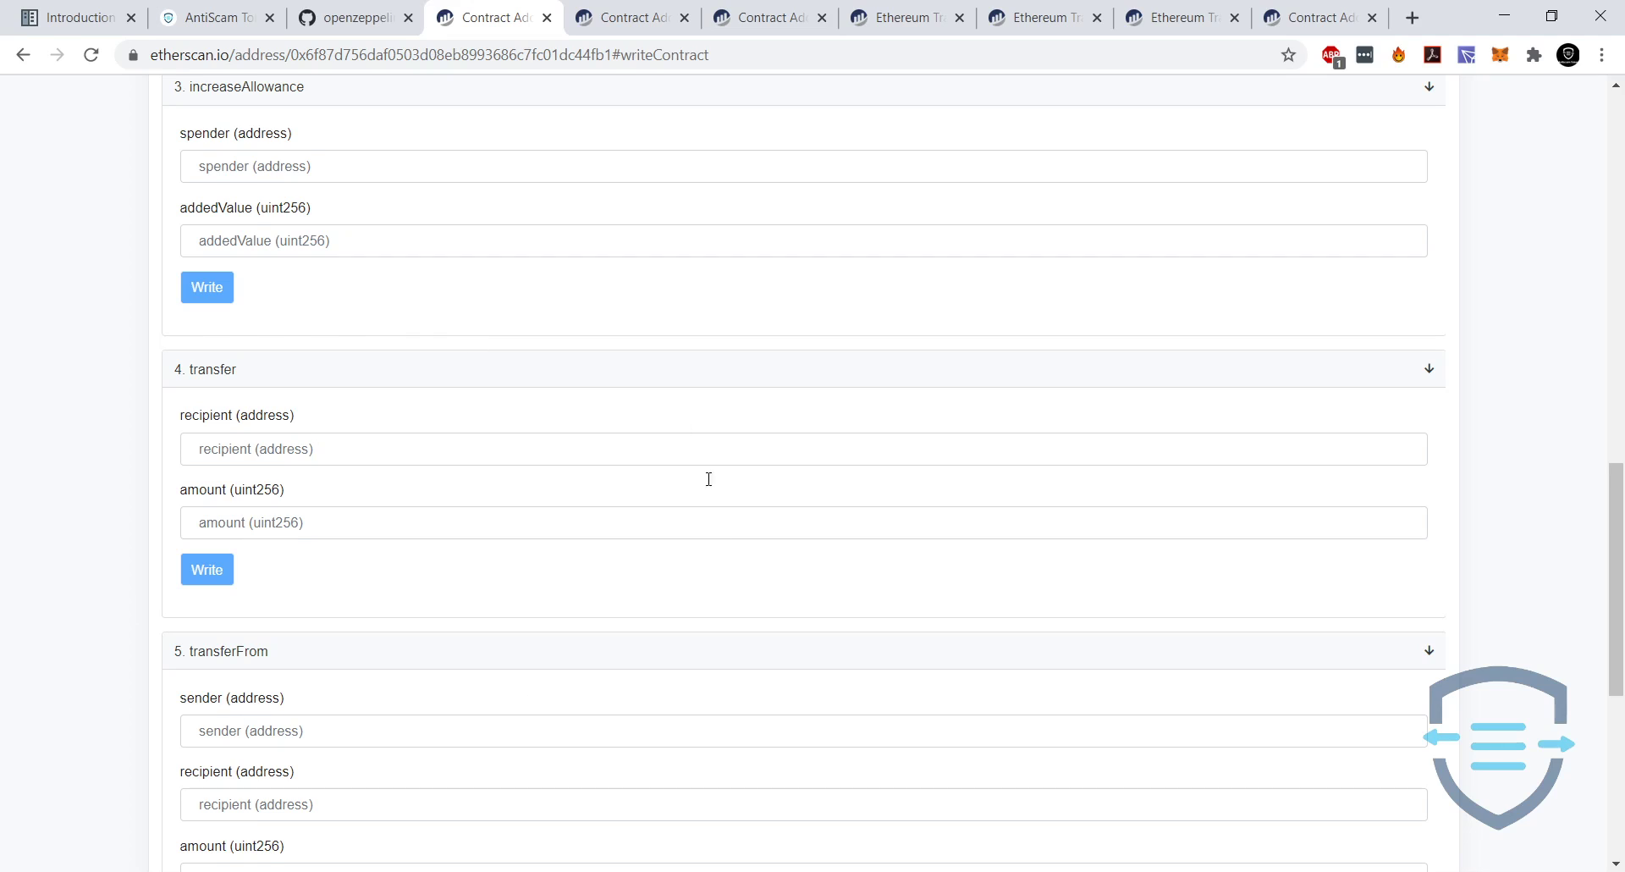
{"action": "scroll", "coordinate": [552, 334], "scroll_direction": "down", "scroll_amount": 6}
{"action": "scroll", "coordinate": [533, 308], "scroll_direction": "up", "scroll_amount": 18}
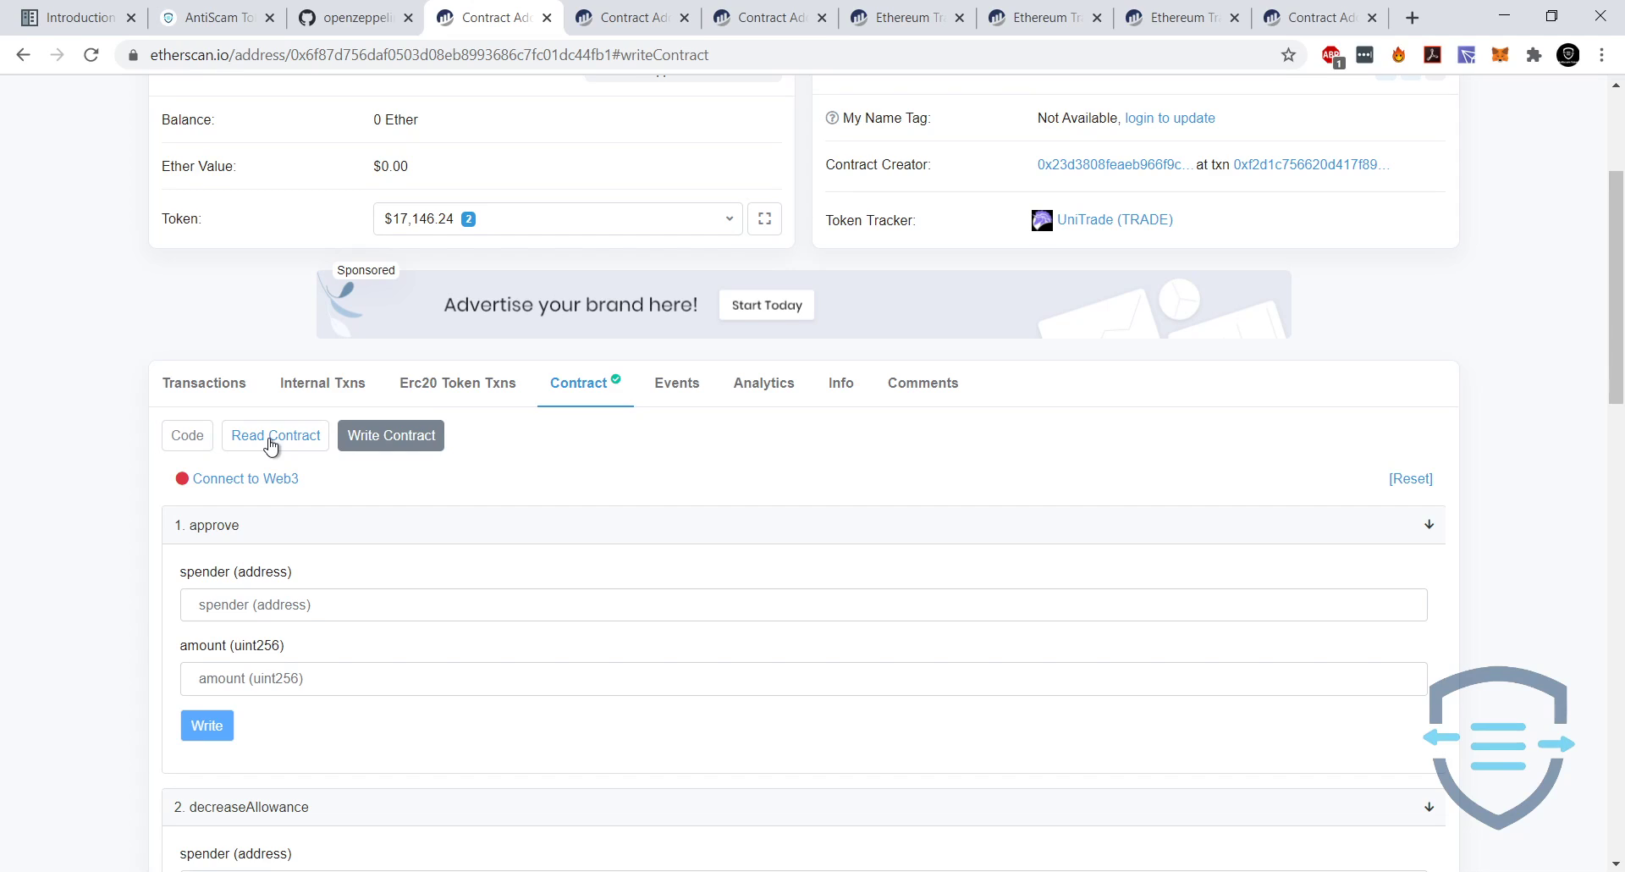
{"action": "left_click", "coordinate": [271, 436]}
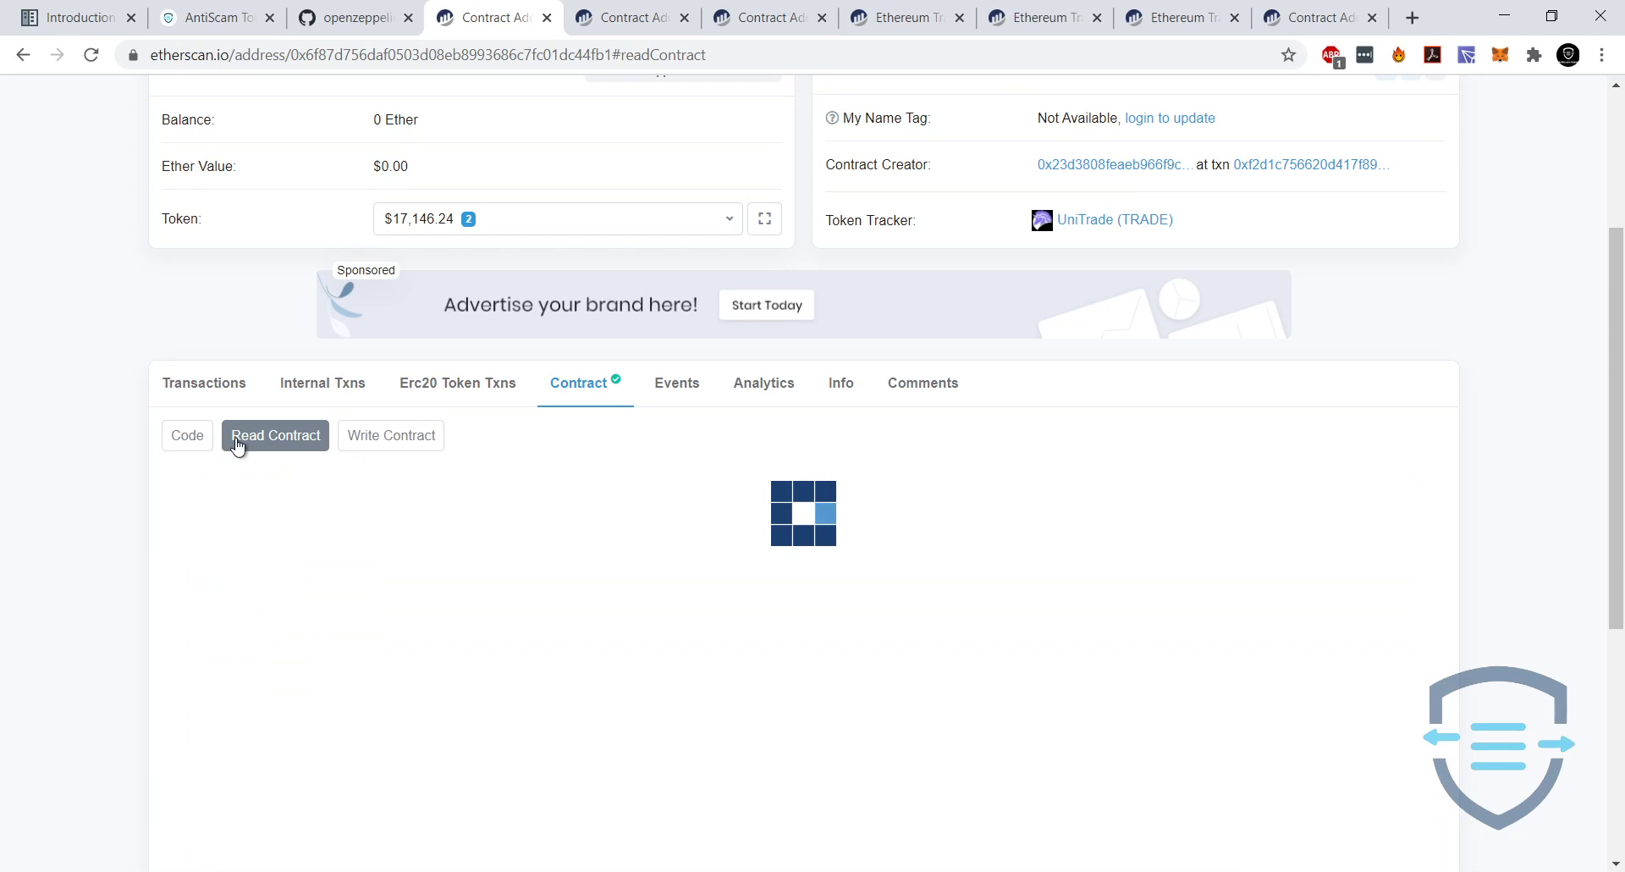
{"action": "left_click", "coordinate": [188, 436]}
{"action": "scroll", "coordinate": [656, 448], "scroll_direction": "down", "scroll_amount": 4}
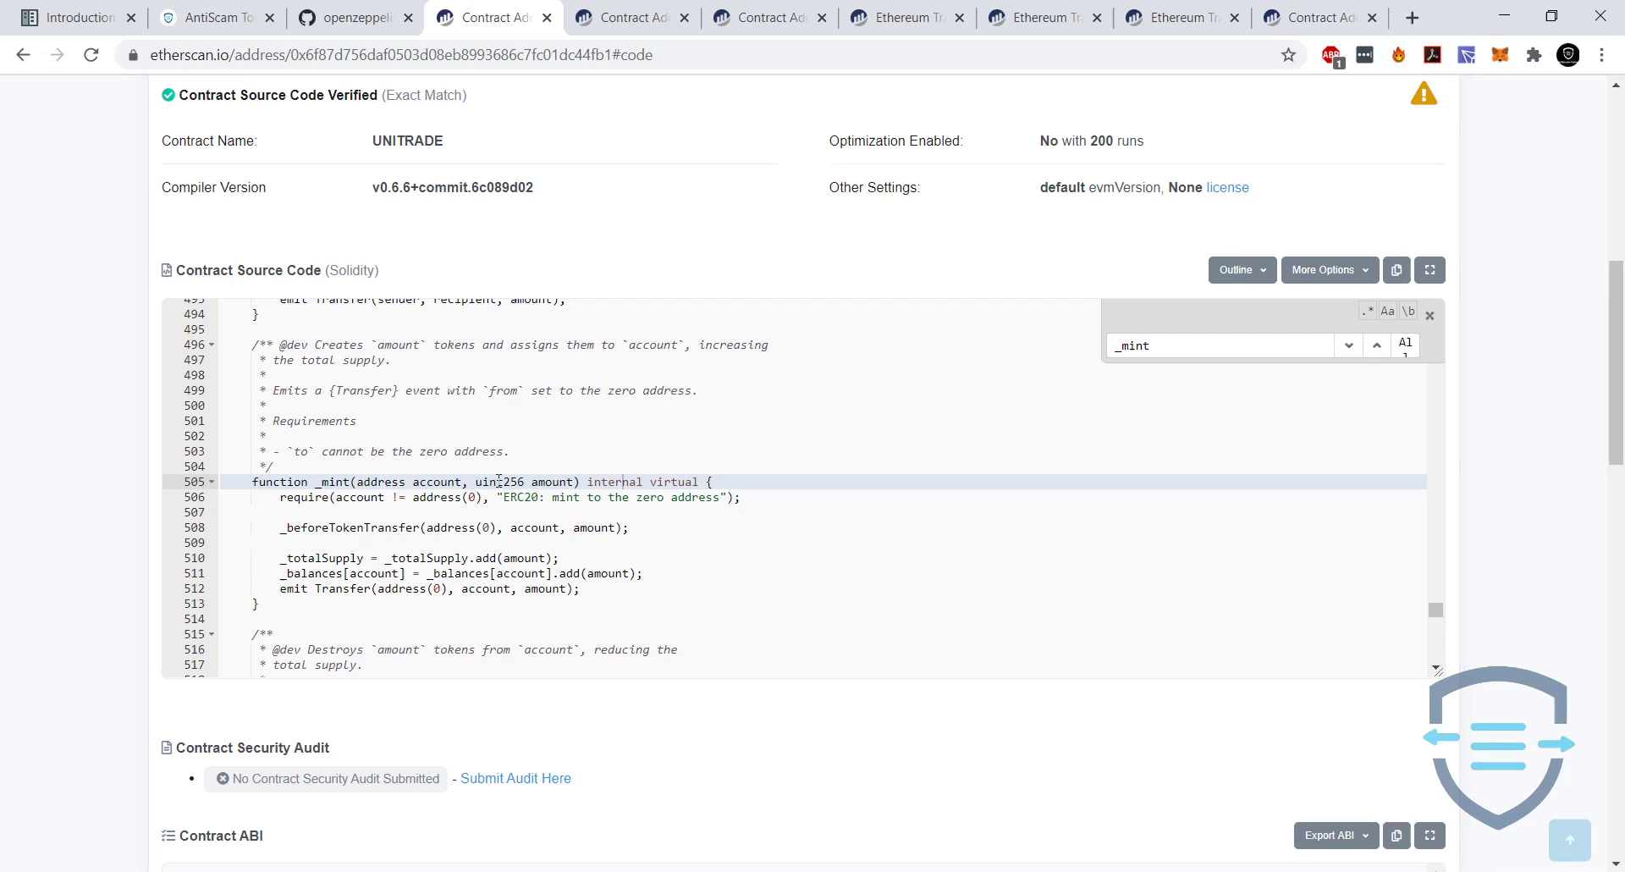
Mark the _beforeTokenTransfer line in _mint, then bring up the DMGToken contract source.
{"action": "left_click", "coordinate": [655, 449]}
{"action": "left_click", "coordinate": [596, 527]}
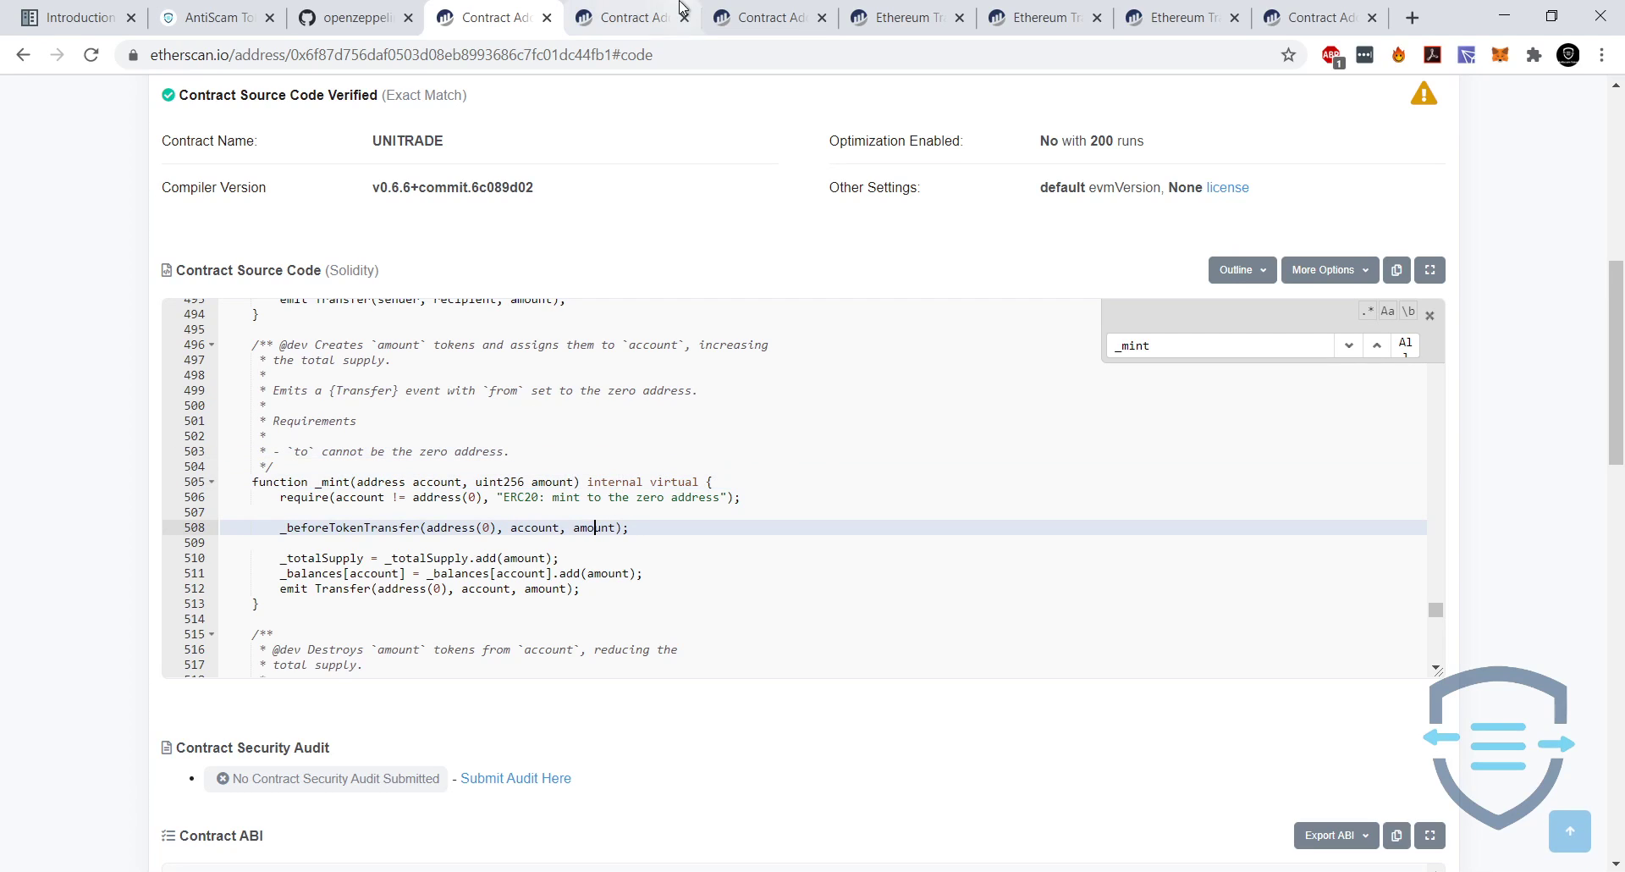
{"action": "left_click", "coordinate": [644, 17]}
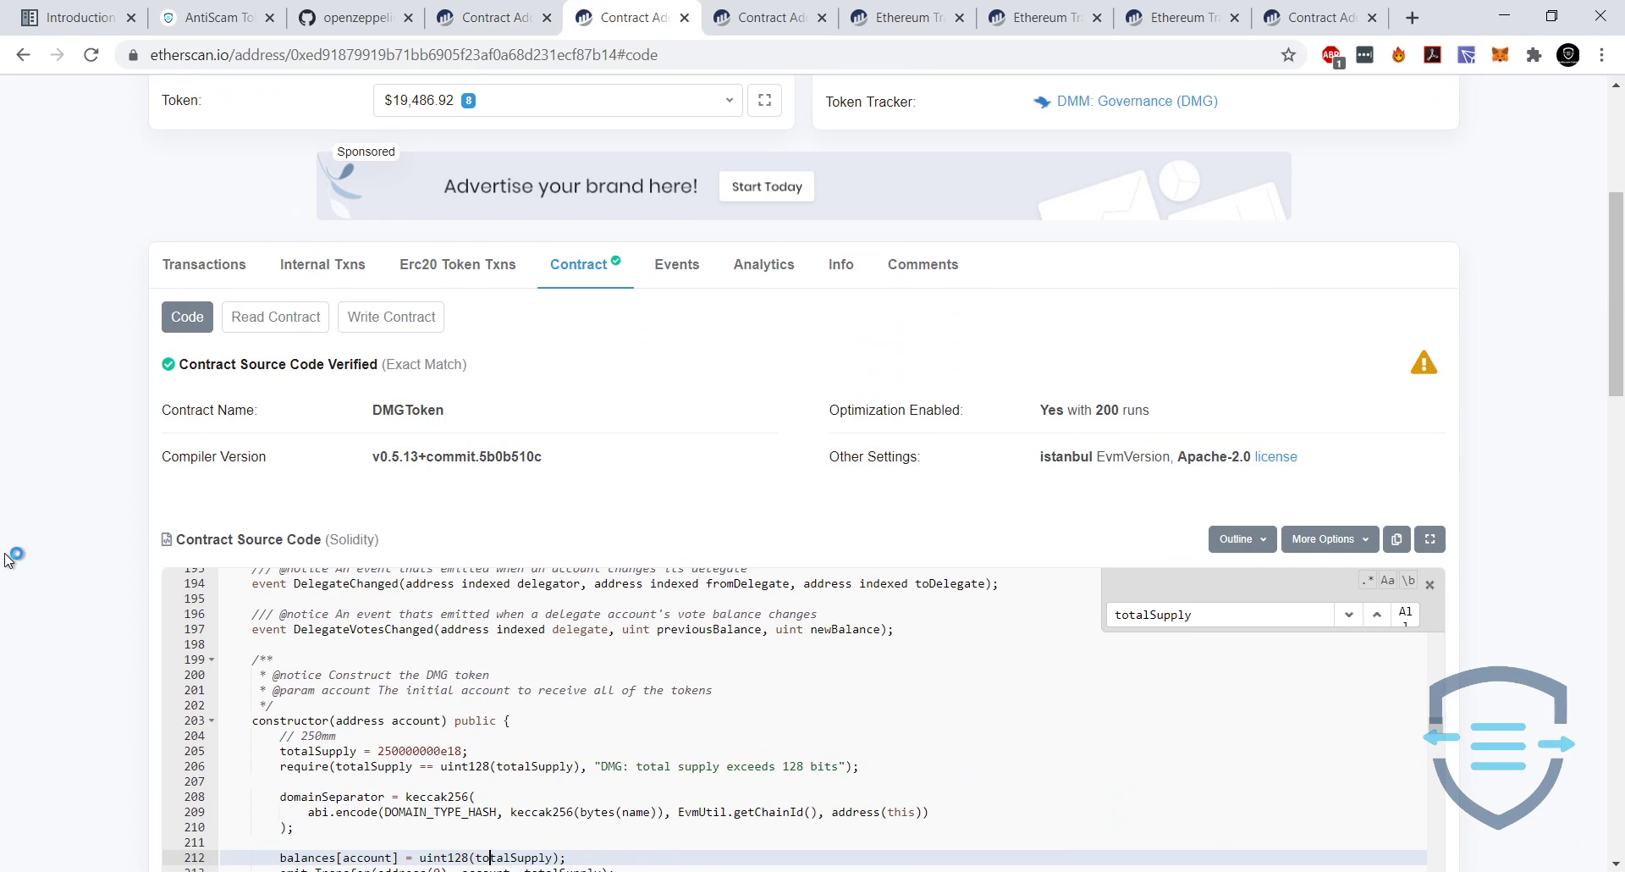
{"action": "scroll", "coordinate": [54, 464], "scroll_direction": "down", "scroll_amount": 5}
{"action": "left_click", "coordinate": [631, 377]}
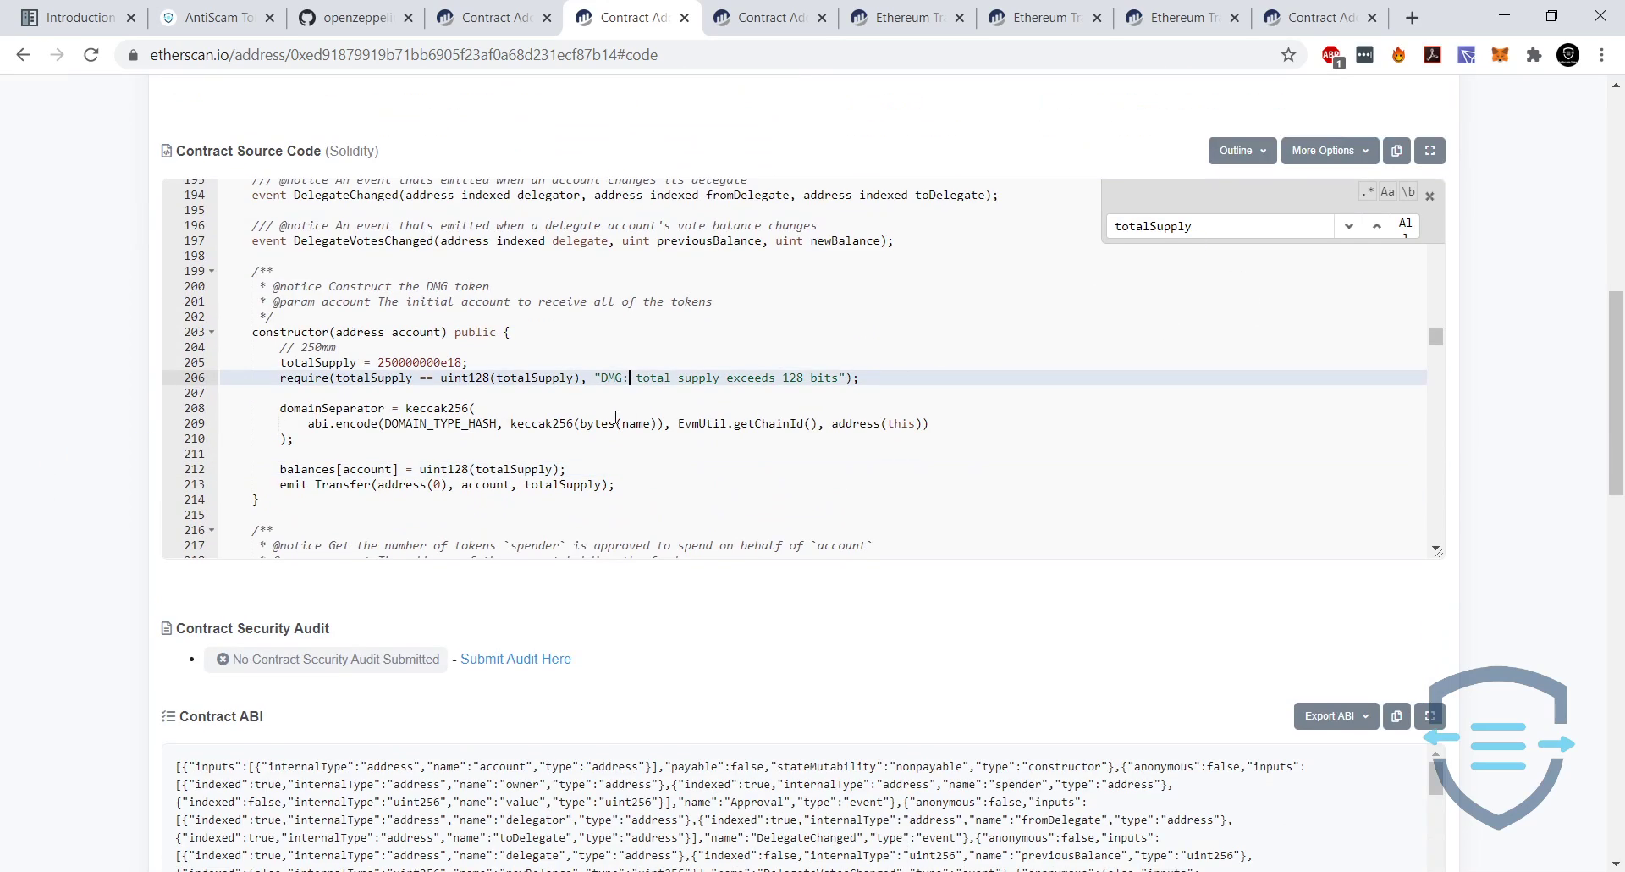
{"action": "left_click", "coordinate": [539, 437]}
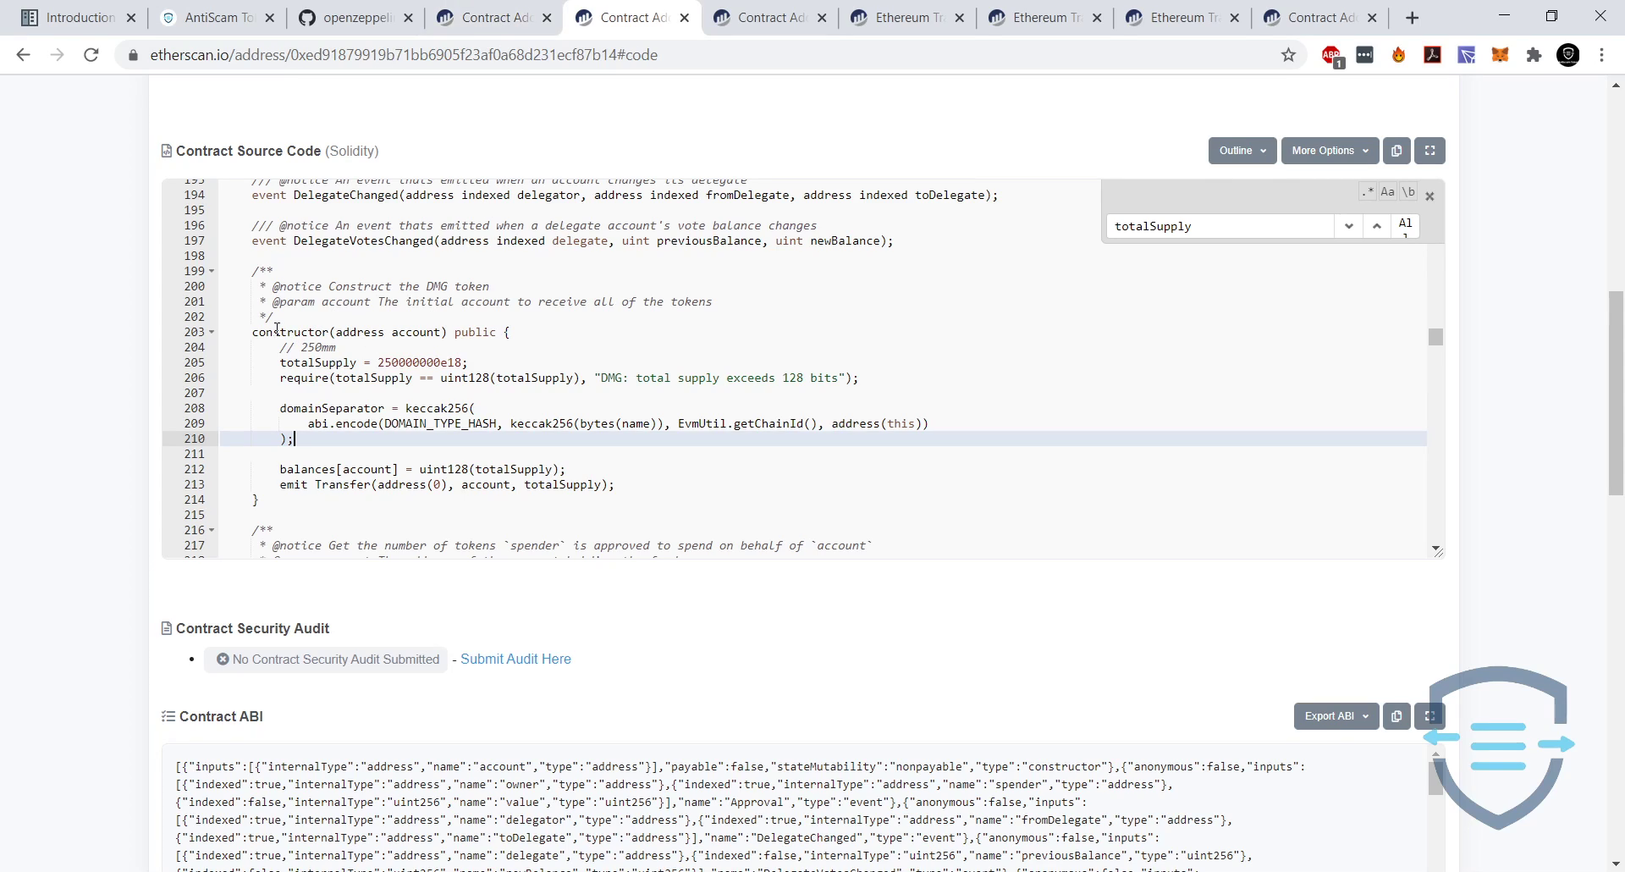
Inspect the DMGToken constructor's account parameter and fixed 250000000e18 total supply.
{"action": "left_click_drag", "start_coordinate": [268, 316], "coordinate": [608, 335]}
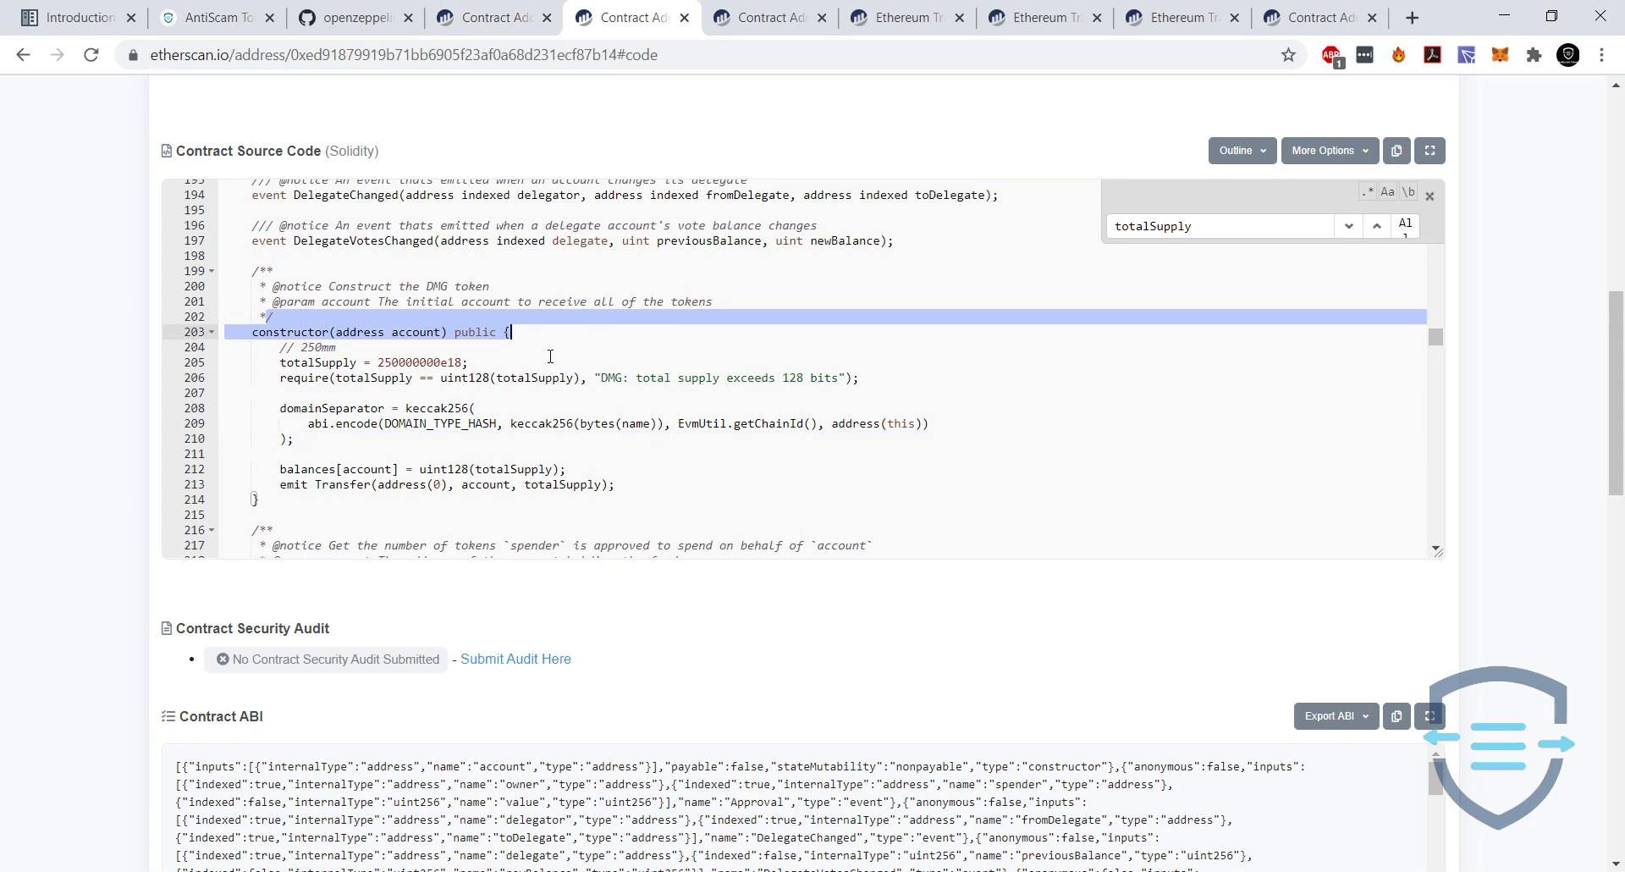
{"action": "left_click", "coordinate": [470, 363]}
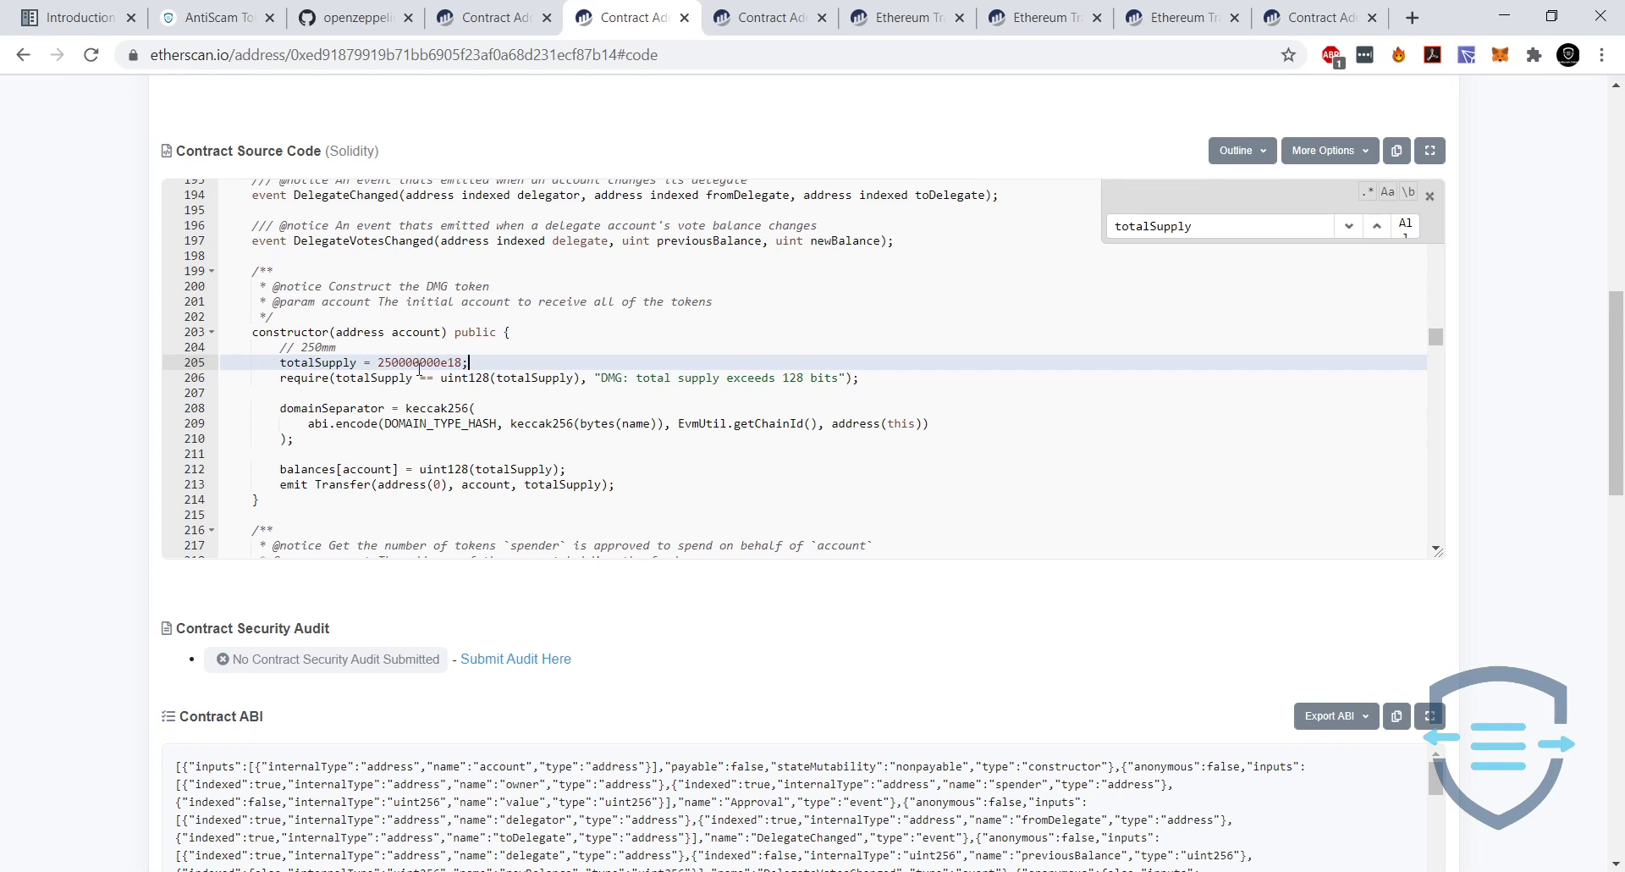
{"action": "left_click", "coordinate": [373, 469]}
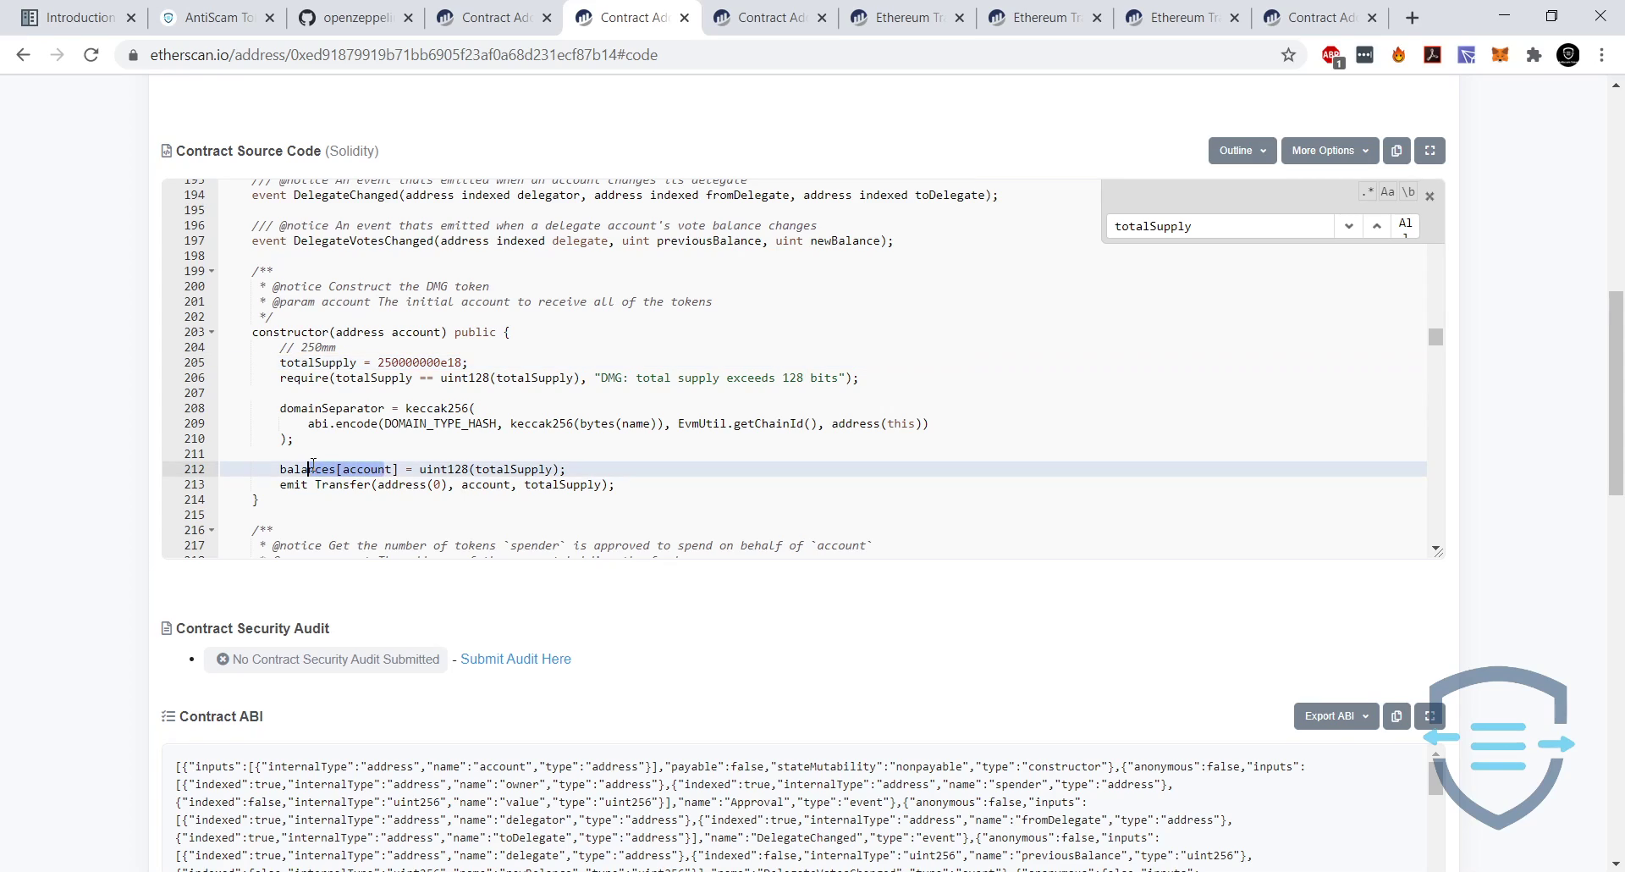
{"action": "left_click", "coordinate": [397, 454]}
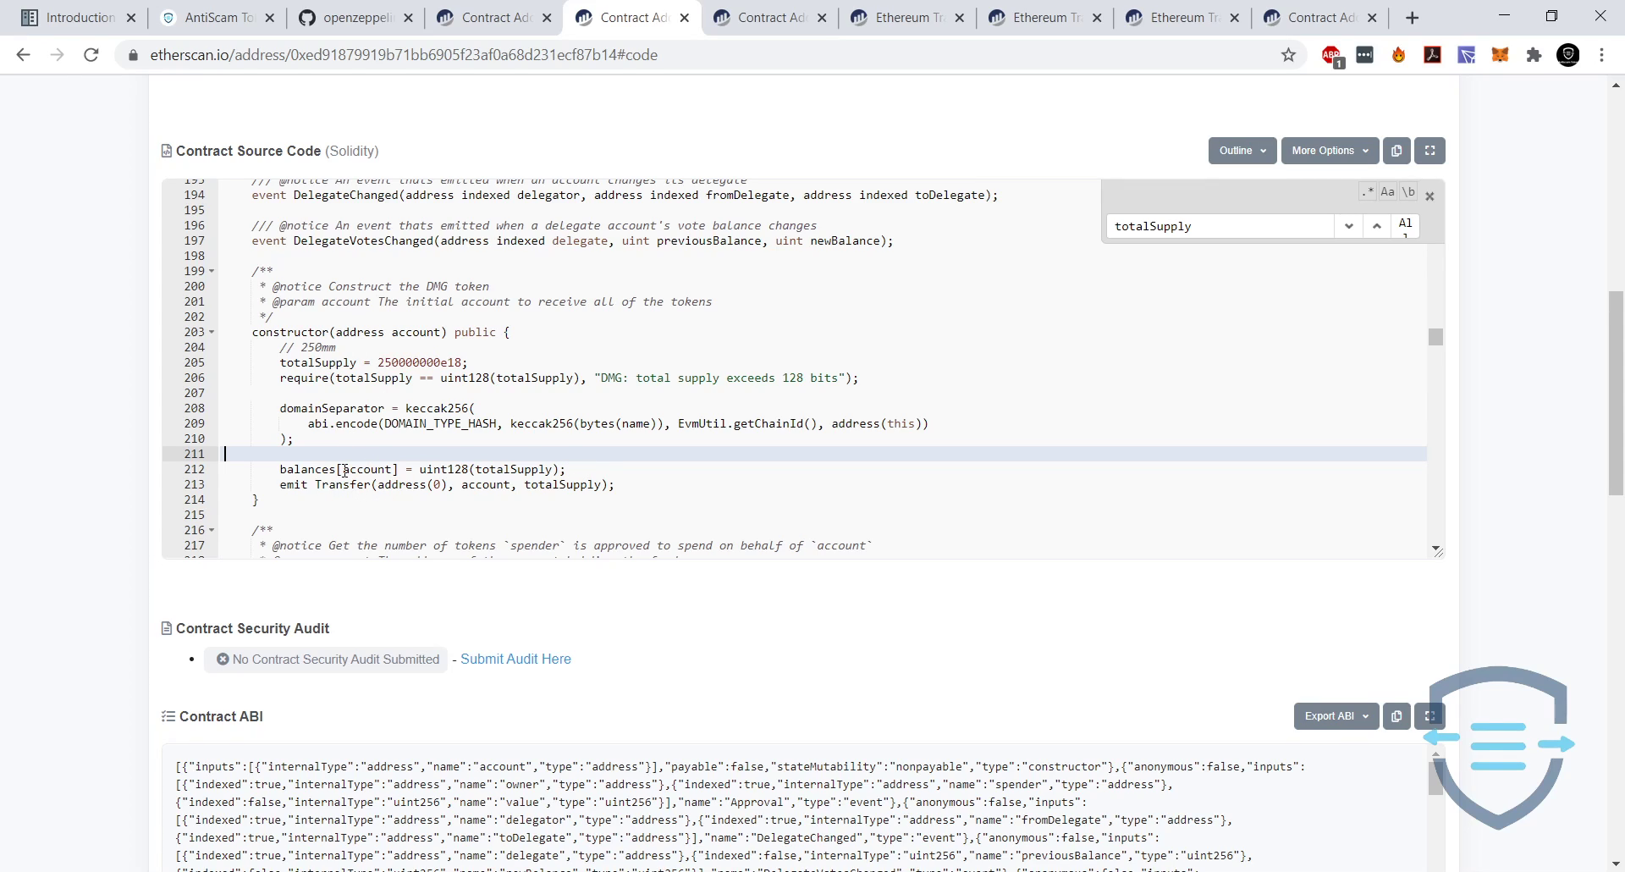
{"action": "double_click", "coordinate": [377, 333]}
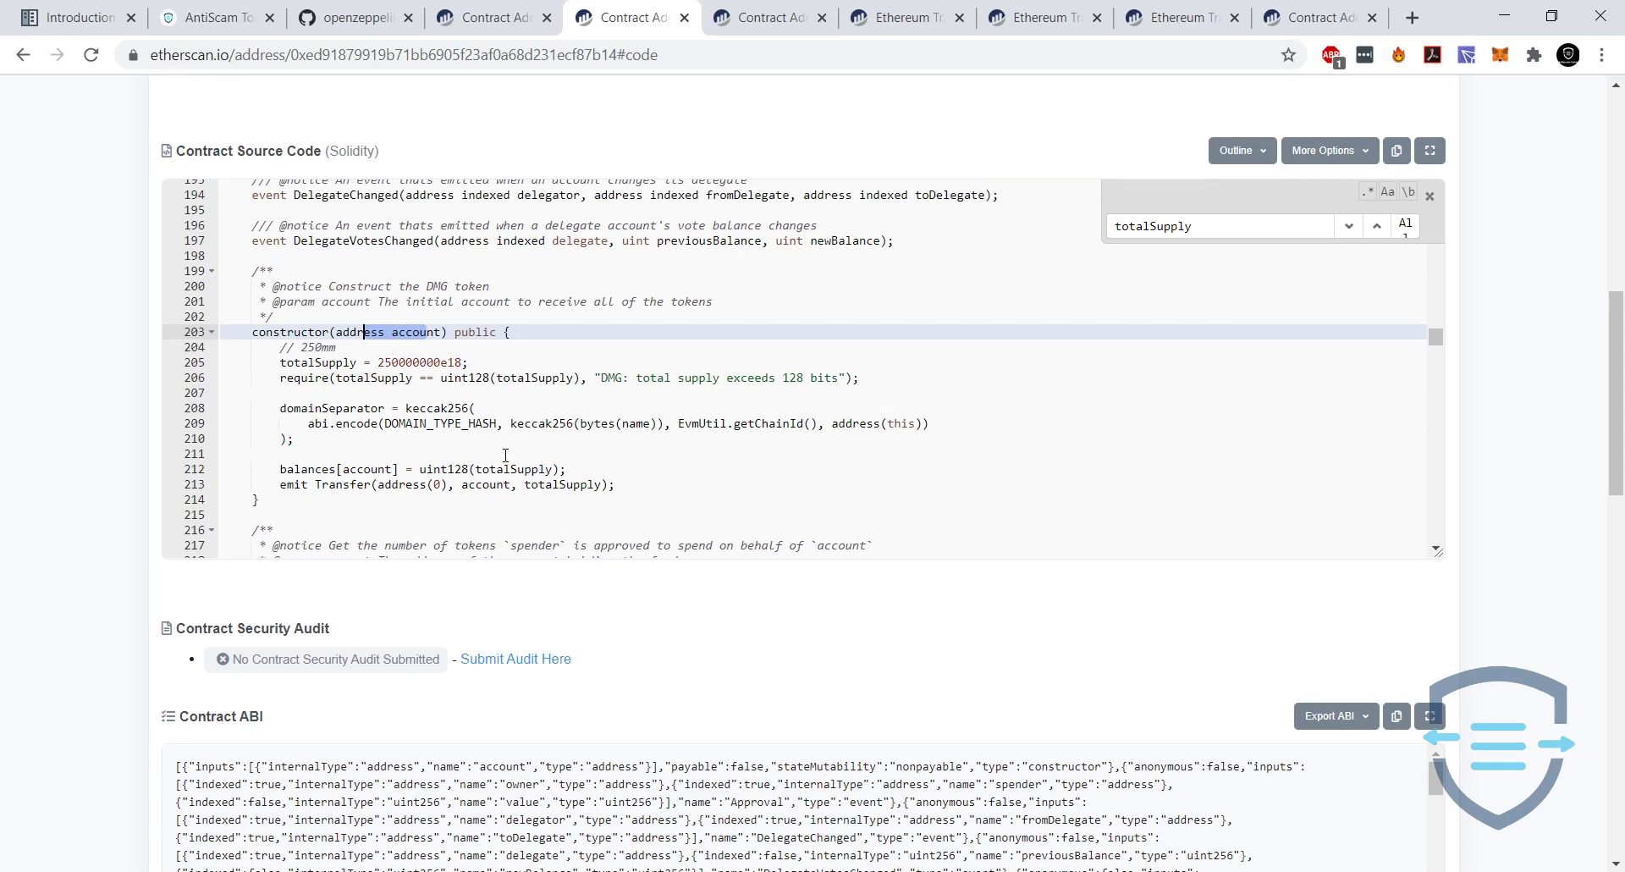
{"action": "left_click", "coordinate": [531, 468]}
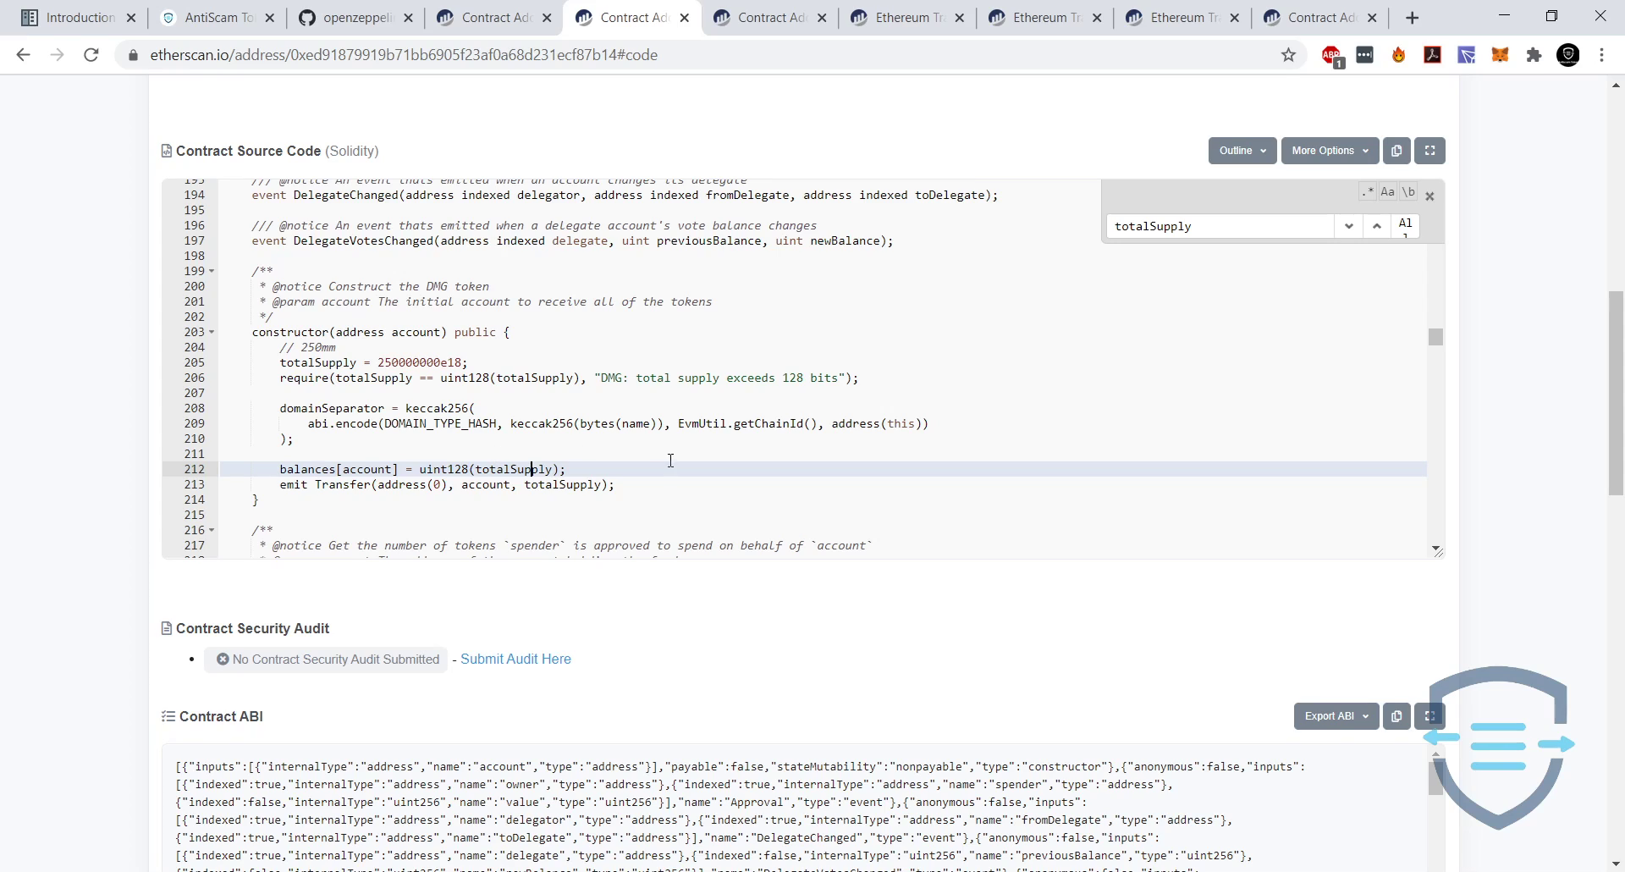
Search the DMGToken source for totalSupply, mint and _mint, then close the search.
{"action": "left_click", "coordinate": [1258, 225]}
{"action": "key", "text": "Return"}
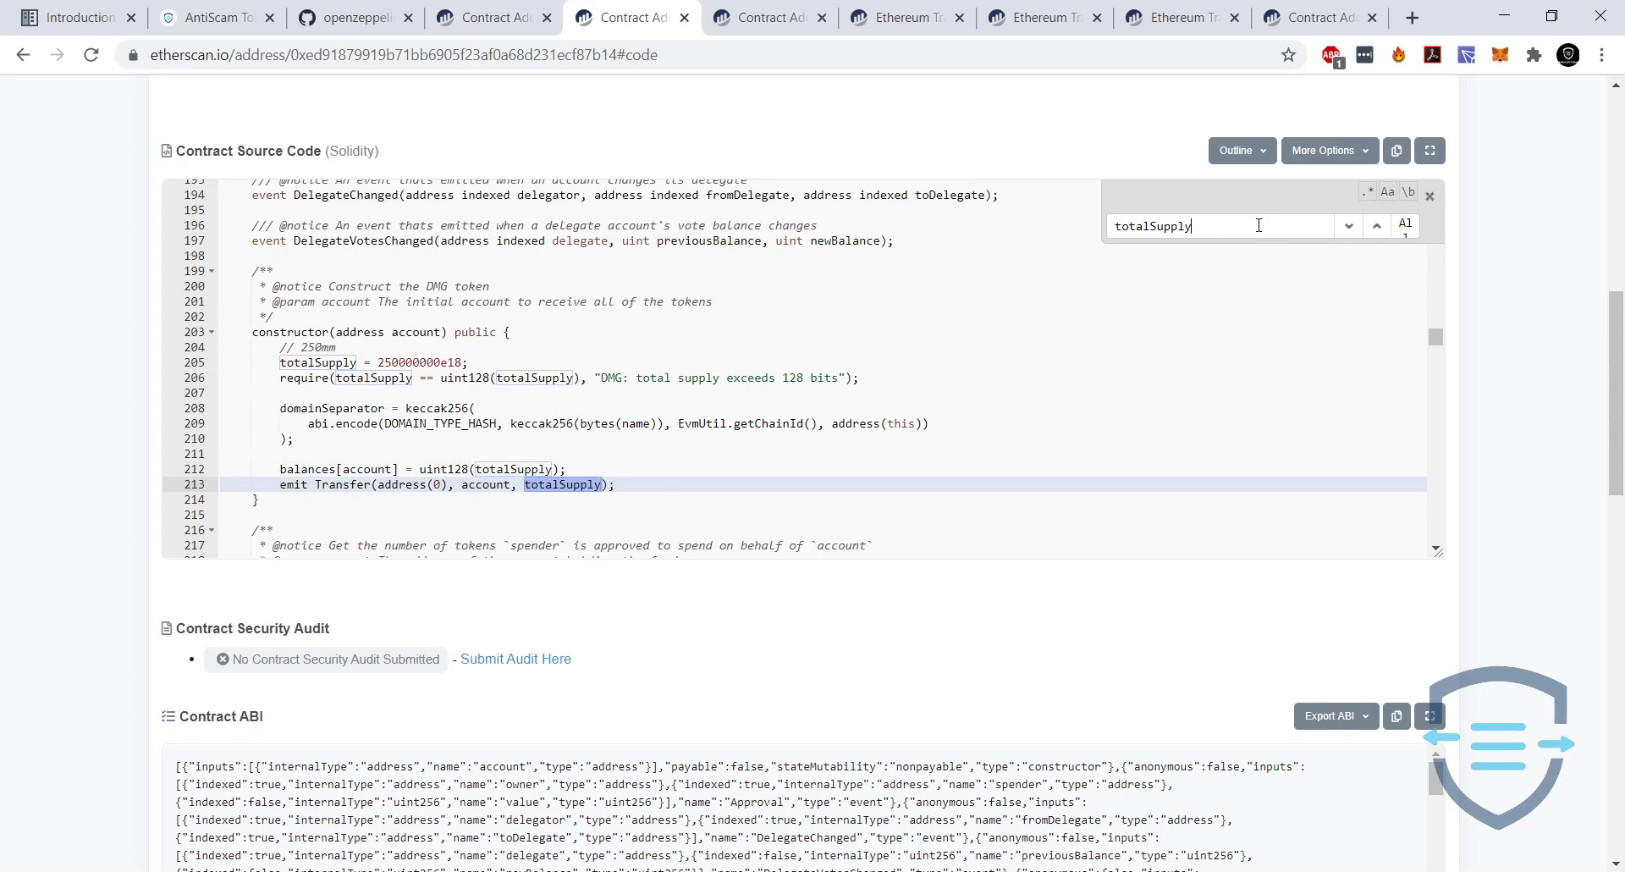
{"action": "key", "text": "Return"}
{"action": "key", "text": "ctrl+a"}
{"action": "type", "text": "mint"}
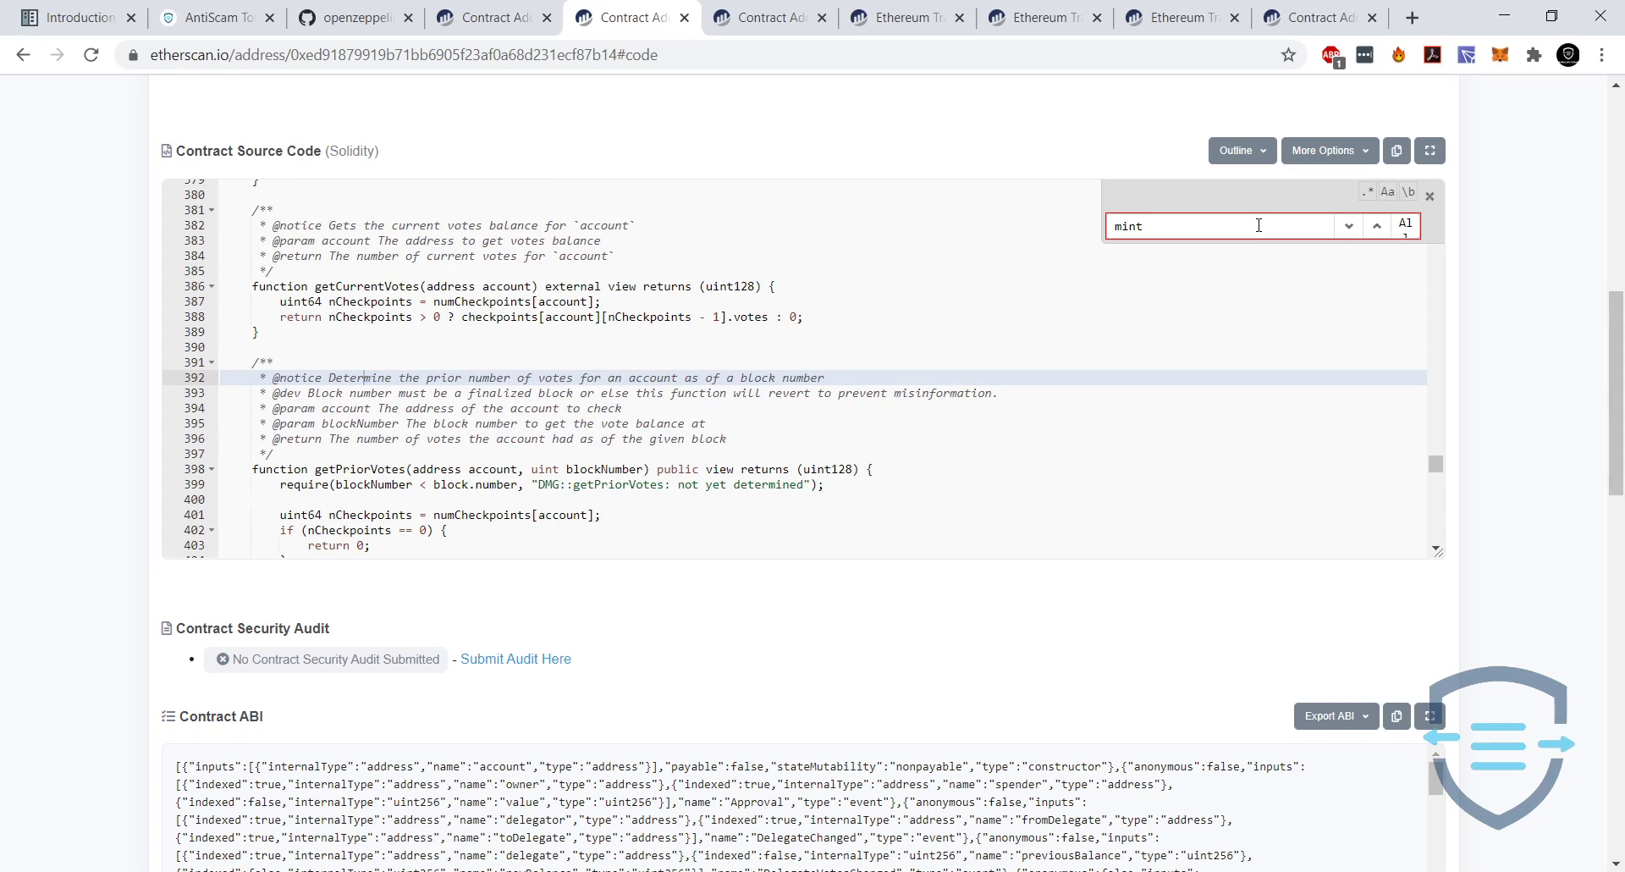
{"action": "key", "text": "ctrl+a"}
{"action": "type", "text": "_mint"}
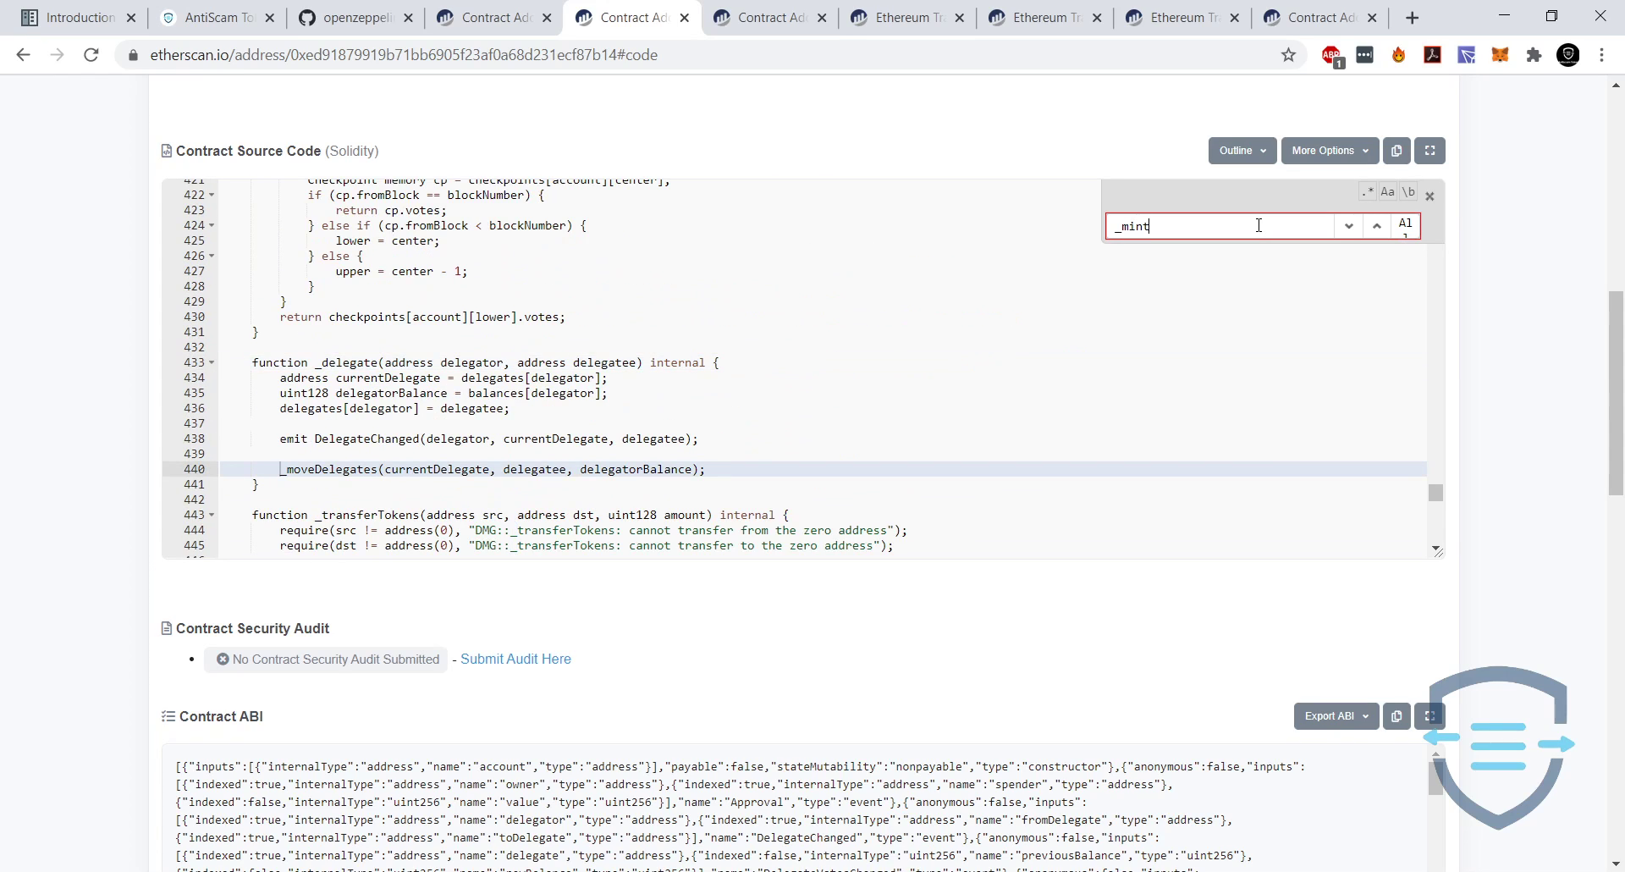
{"action": "key", "text": "ctrl+a"}
{"action": "left_click", "coordinate": [1429, 196]}
{"action": "scroll", "coordinate": [803, 411], "scroll_direction": "up", "scroll_amount": 6}
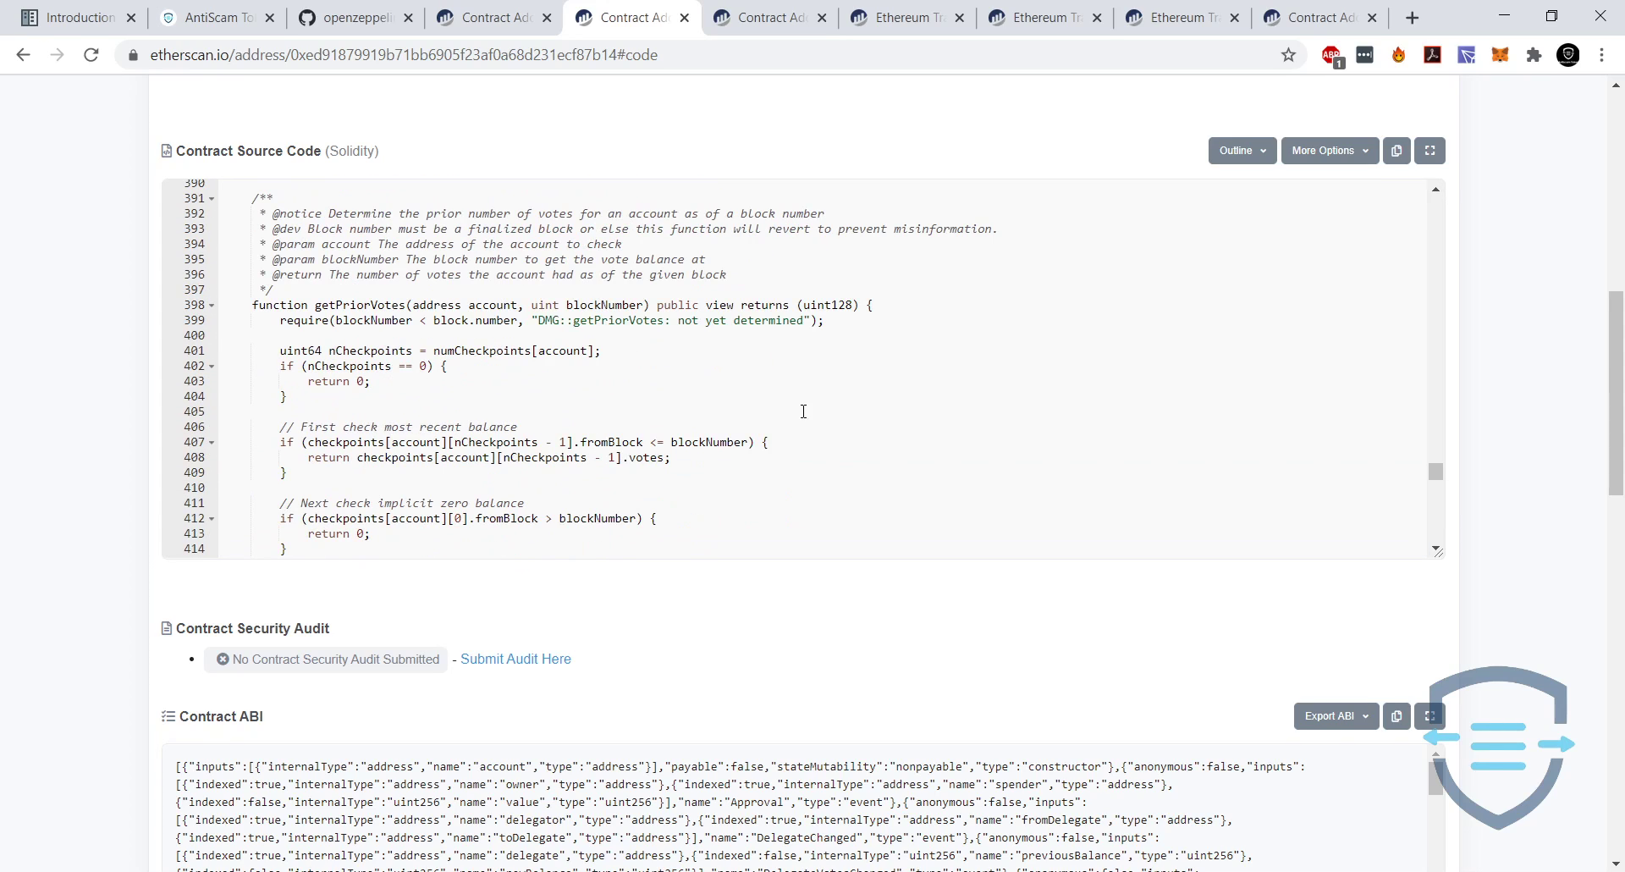
{"action": "scroll", "coordinate": [803, 411], "scroll_direction": "up", "scroll_amount": 3}
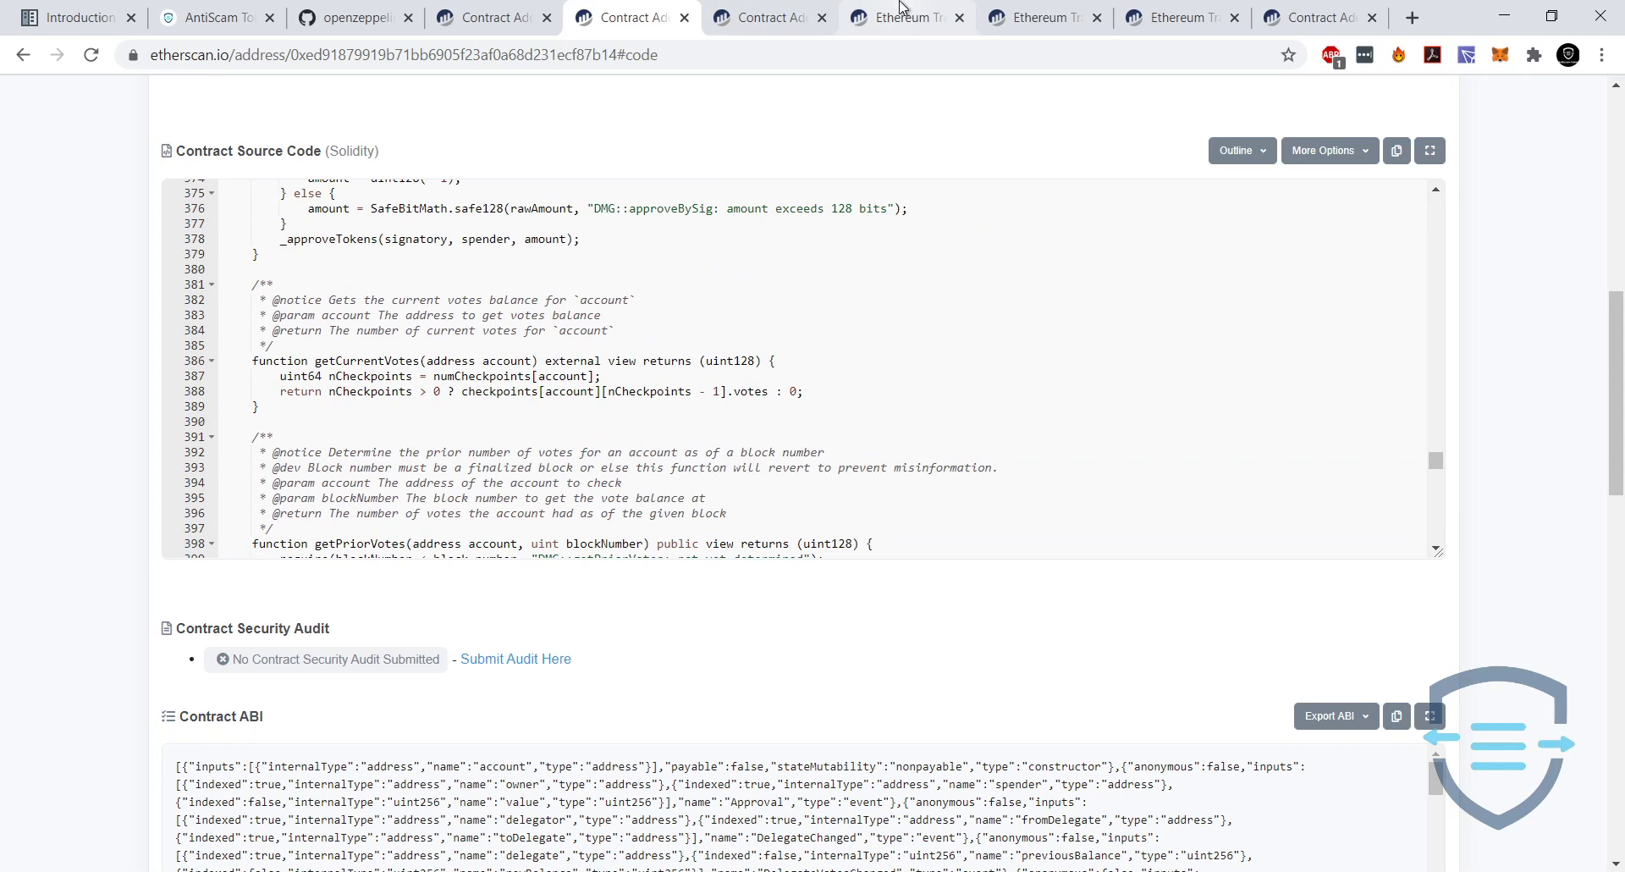
Select the YFI contract's mint function on lines 210–213.
{"action": "left_click", "coordinate": [749, 8]}
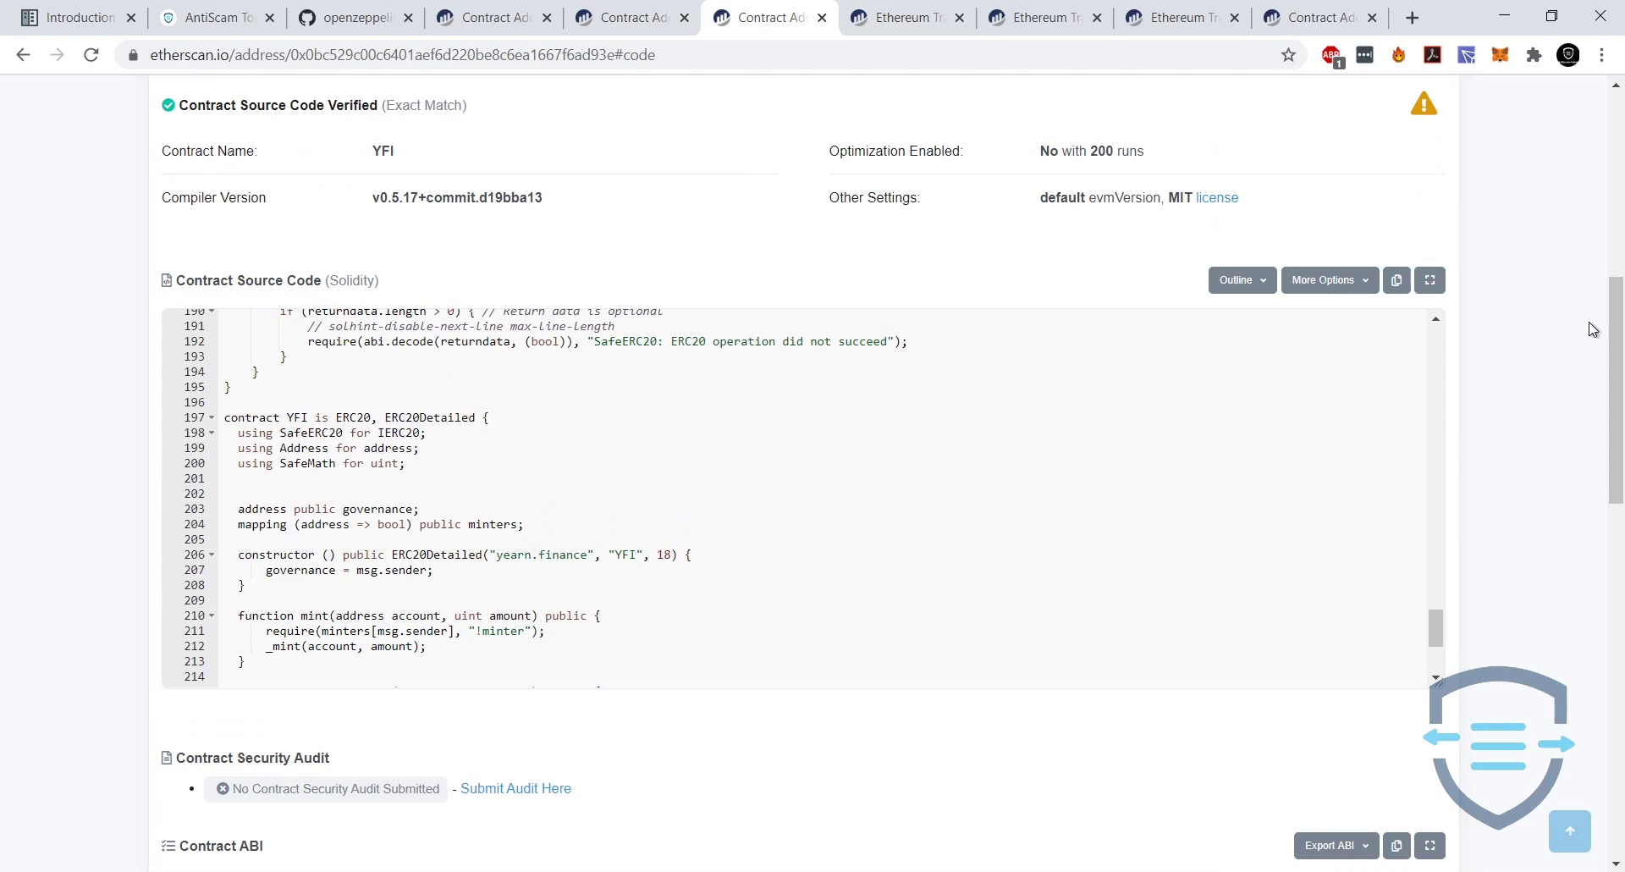
{"action": "scroll", "coordinate": [38, 464], "scroll_direction": "up", "scroll_amount": 3}
{"action": "scroll", "coordinate": [38, 464], "scroll_direction": "down", "scroll_amount": 2}
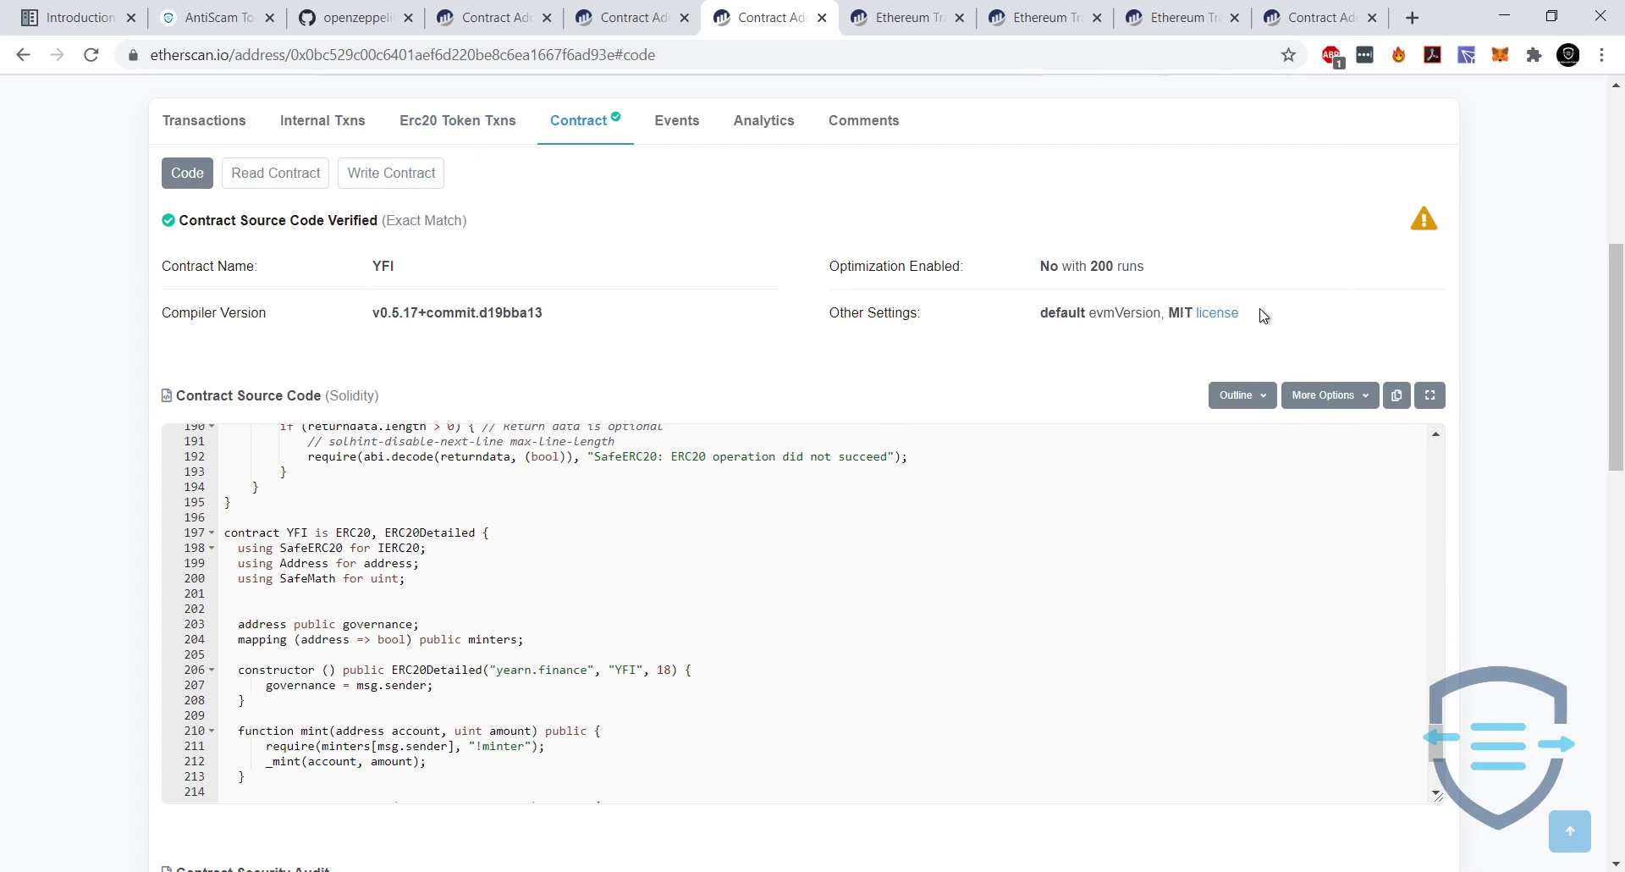
{"action": "left_click_drag", "start_coordinate": [1610, 413], "coordinate": [1610, 437]}
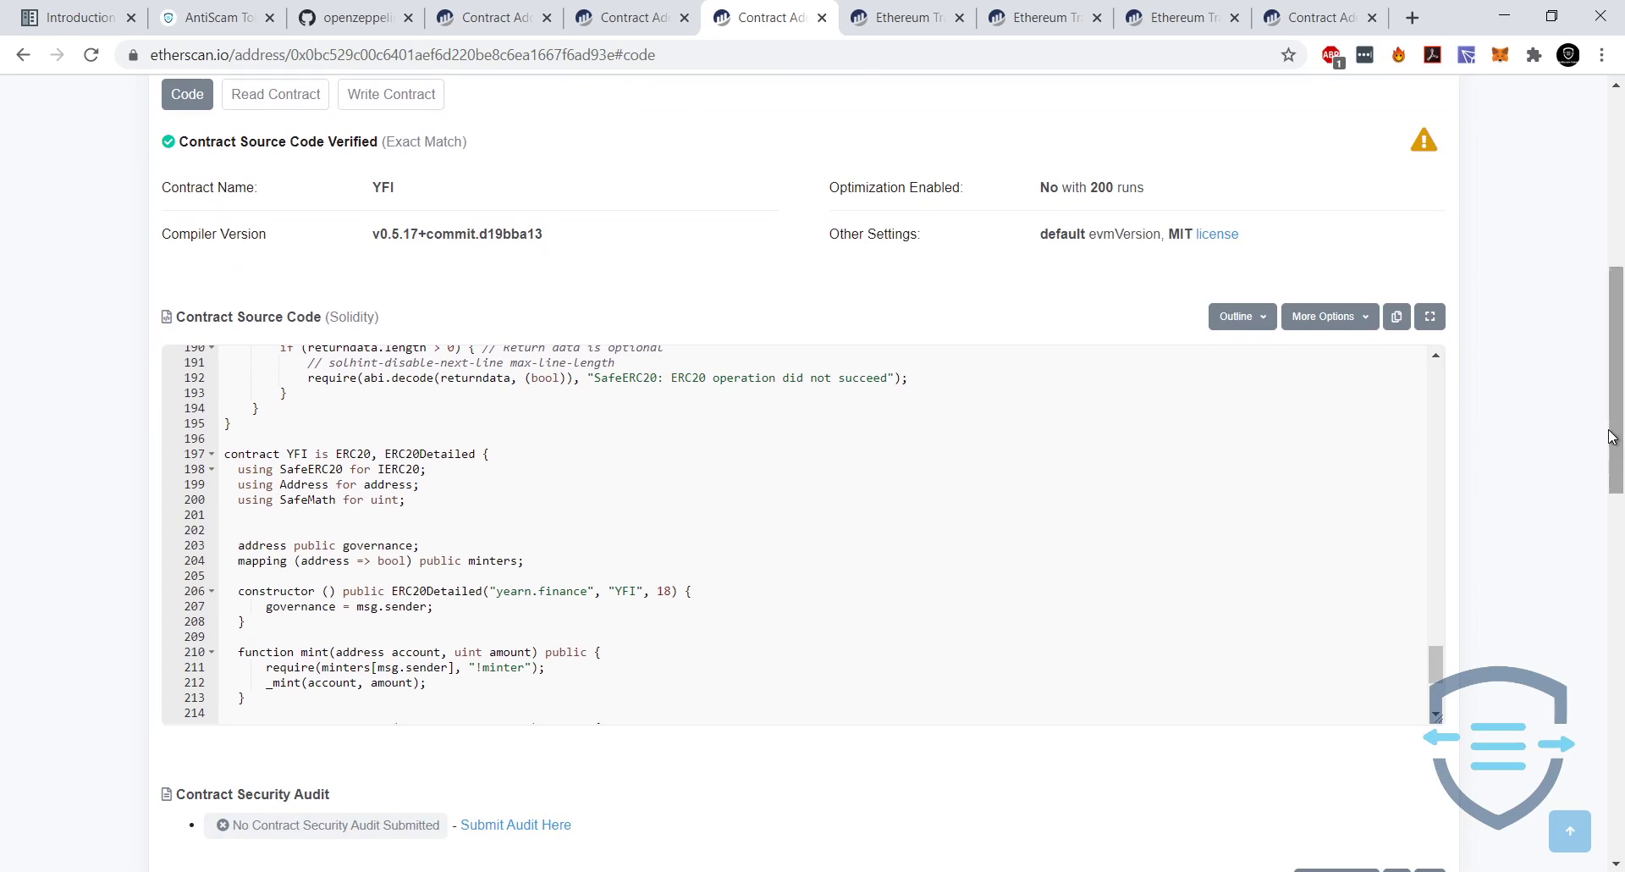
{"action": "left_click", "coordinate": [677, 514]}
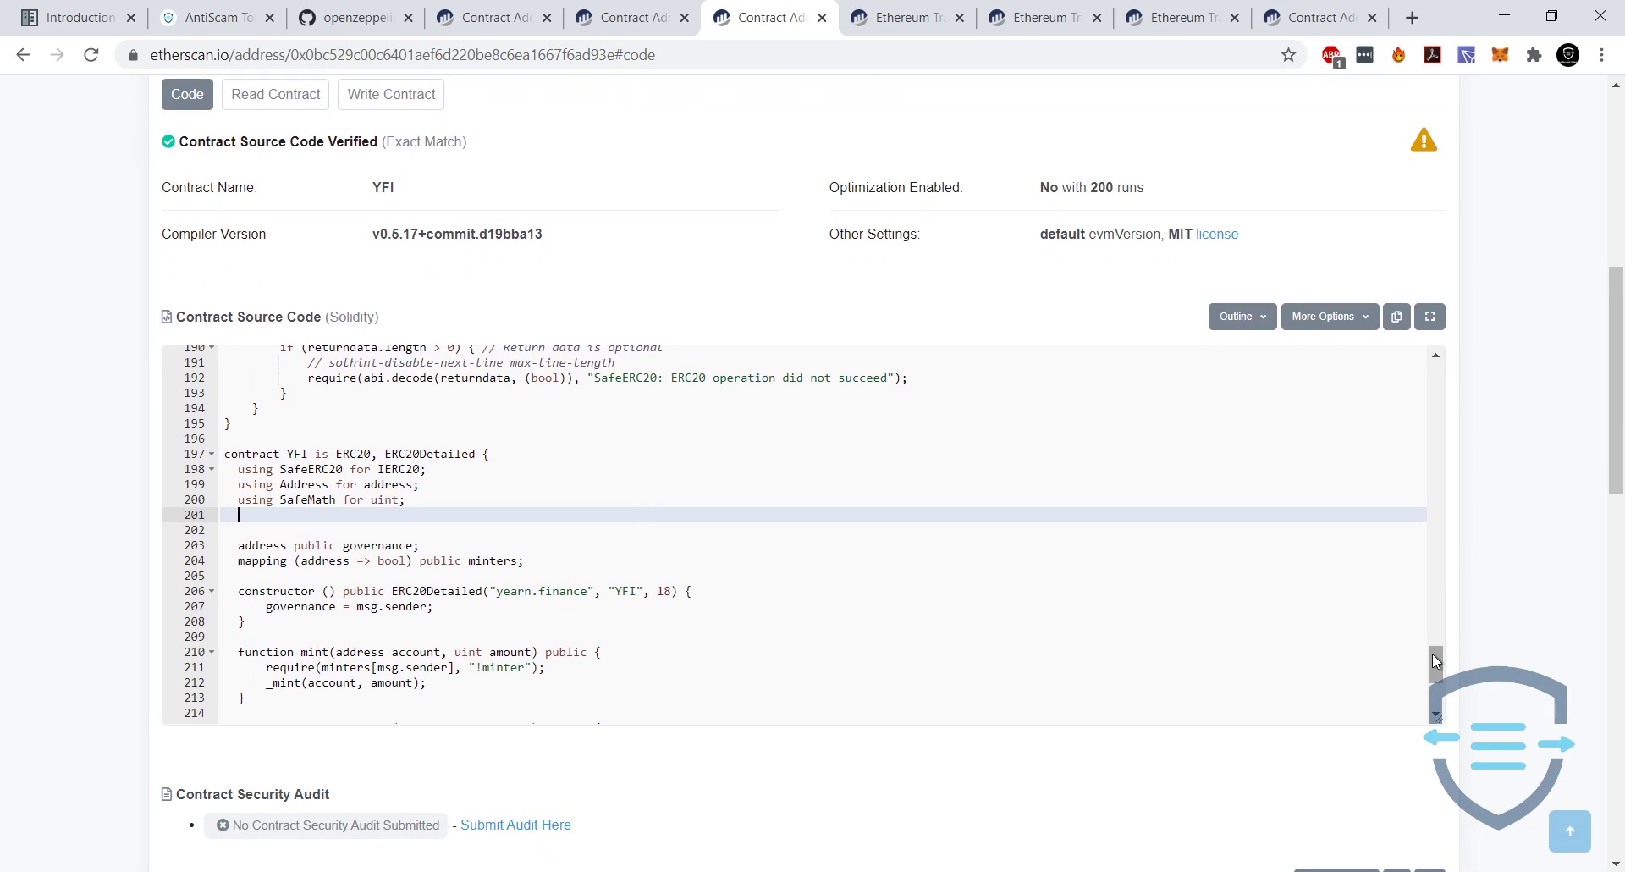
{"action": "left_click_drag", "start_coordinate": [1431, 653], "coordinate": [1432, 659]}
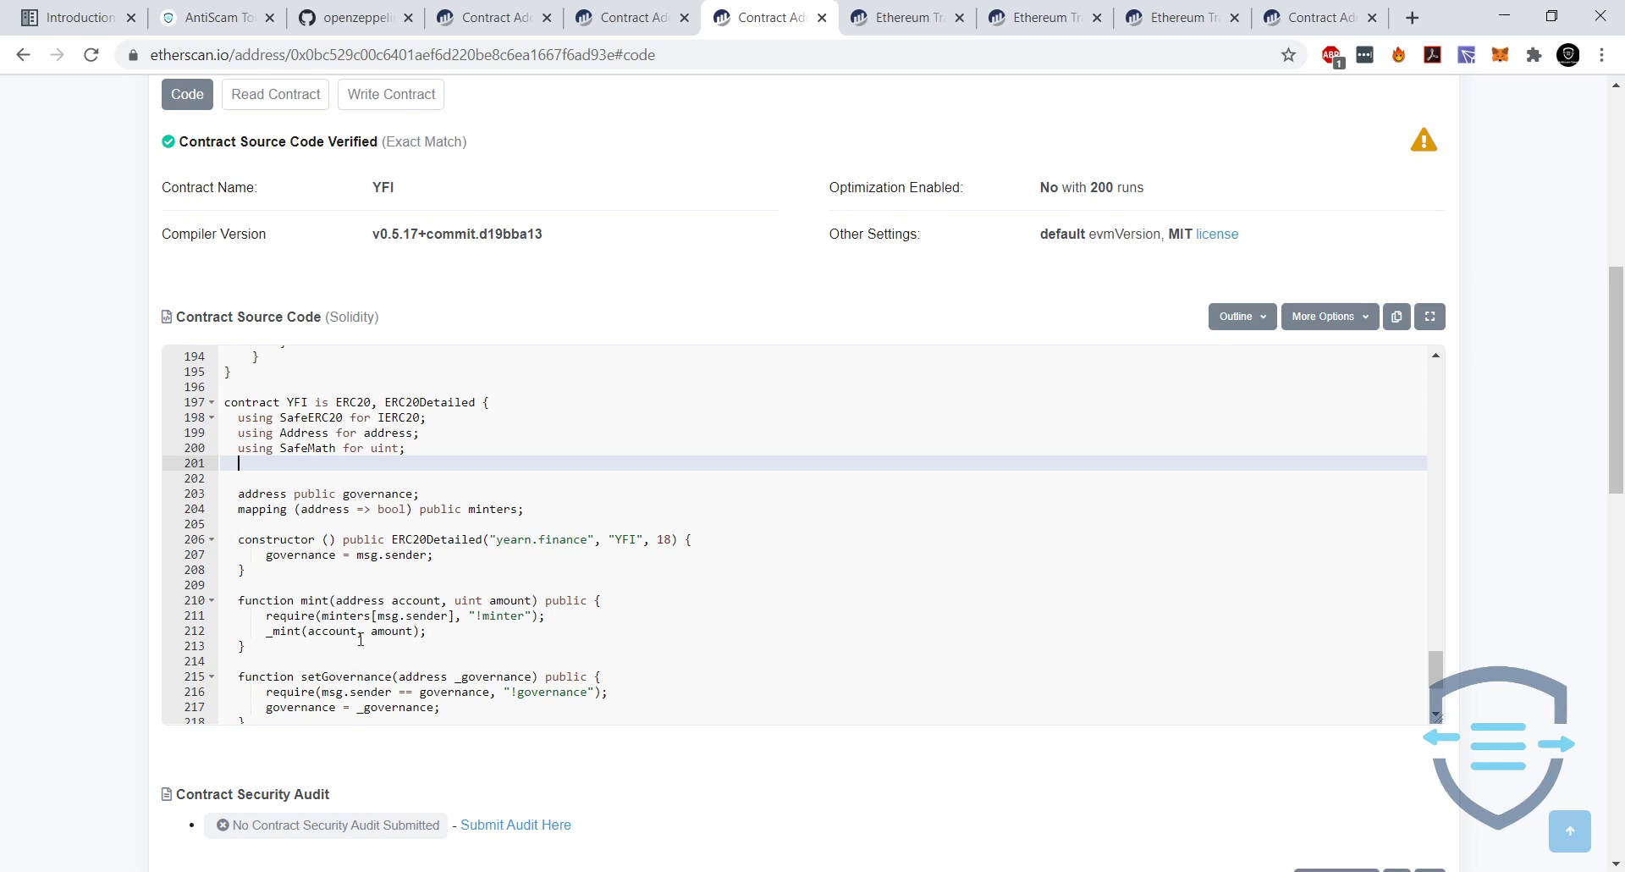
{"action": "left_click_drag", "start_coordinate": [364, 661], "coordinate": [225, 600]}
{"action": "left_click", "coordinate": [601, 634]}
Search the Write Contract functions for 'mint', landing on mint with account and amount inputs.
{"action": "left_click", "coordinate": [398, 91]}
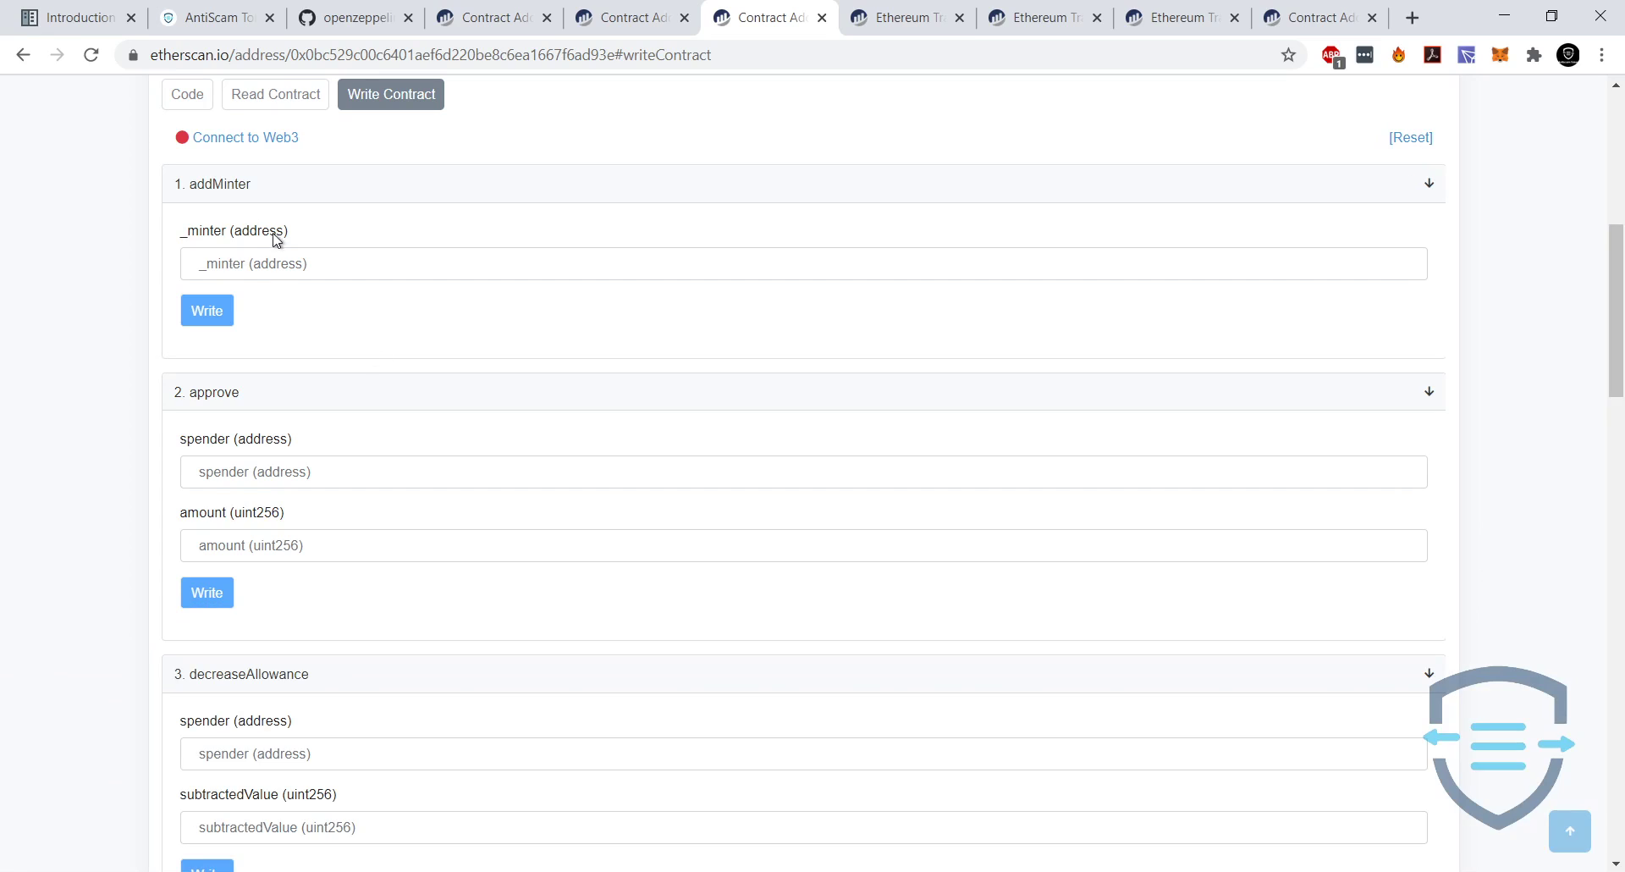
{"action": "left_click", "coordinate": [206, 263]}
{"action": "scroll", "coordinate": [286, 359], "scroll_direction": "down", "scroll_amount": 5}
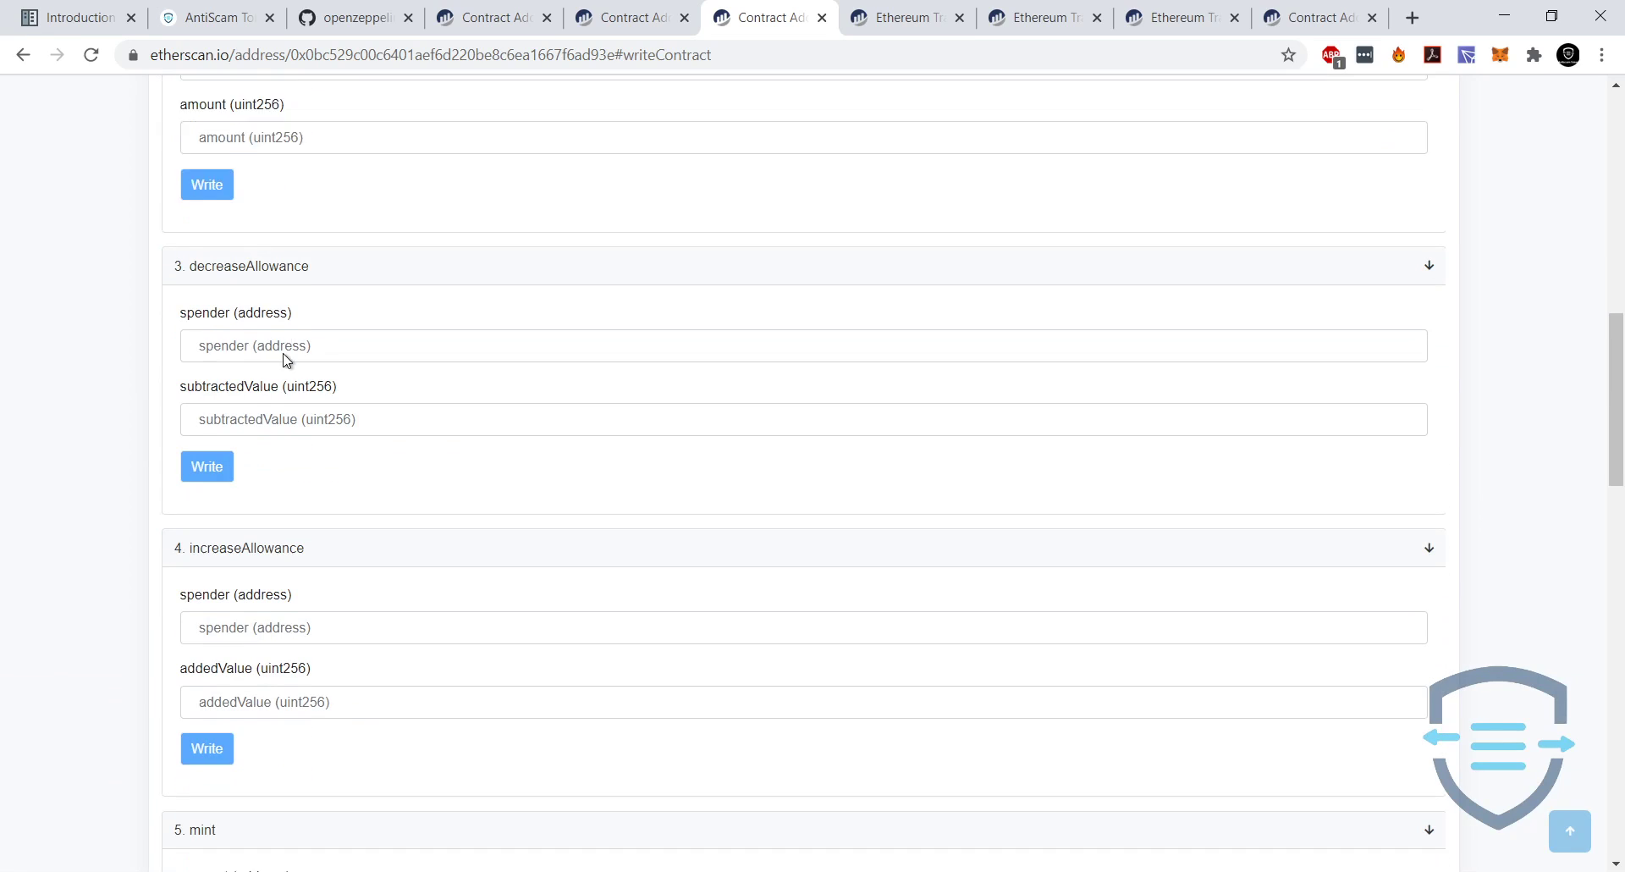
{"action": "scroll", "coordinate": [304, 575], "scroll_direction": "down", "scroll_amount": 9}
{"action": "scroll", "coordinate": [279, 176], "scroll_direction": "down", "scroll_amount": 9}
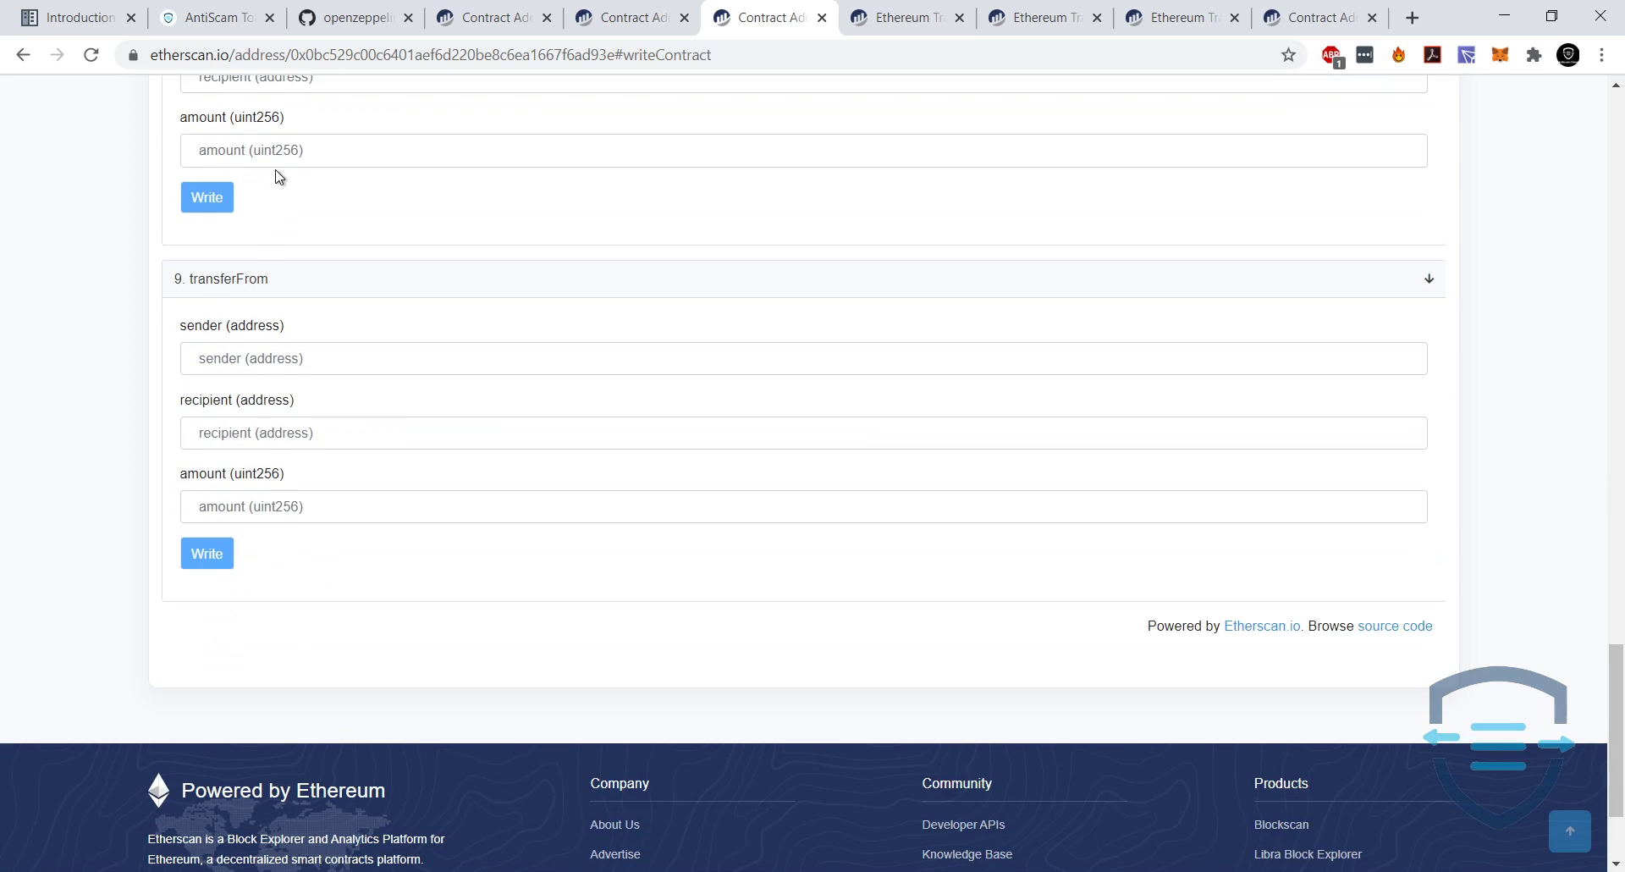
{"action": "scroll", "coordinate": [305, 360], "scroll_direction": "up", "scroll_amount": 18}
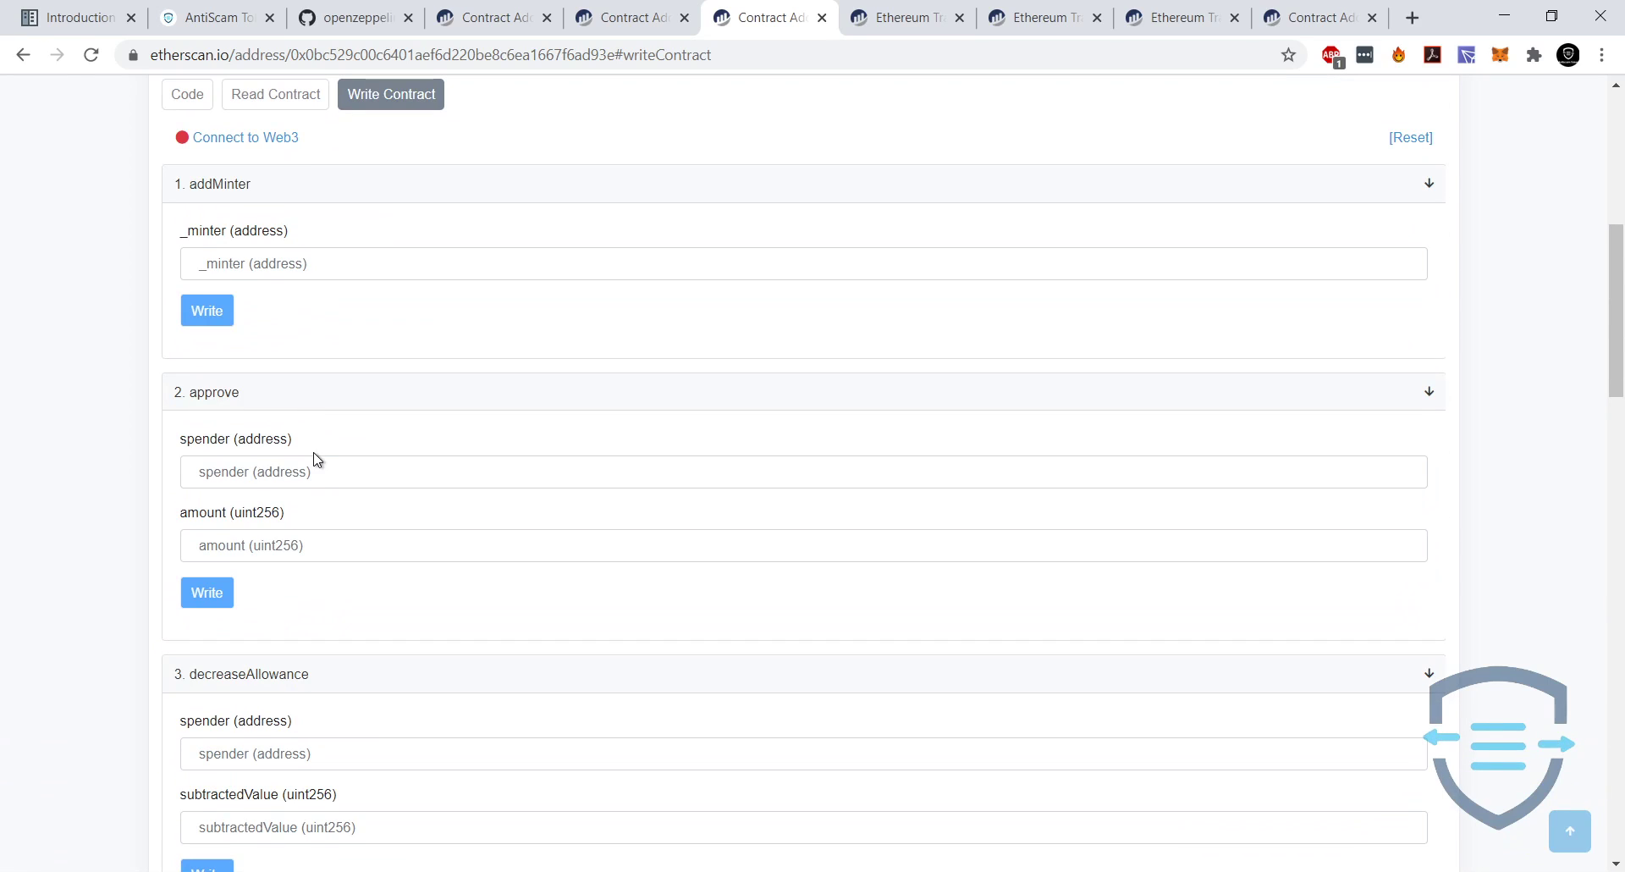
{"action": "scroll", "coordinate": [305, 356], "scroll_direction": "down", "scroll_amount": 14}
{"action": "scroll", "coordinate": [399, 562], "scroll_direction": "down", "scroll_amount": 5}
{"action": "key", "text": "ctrl+f"}
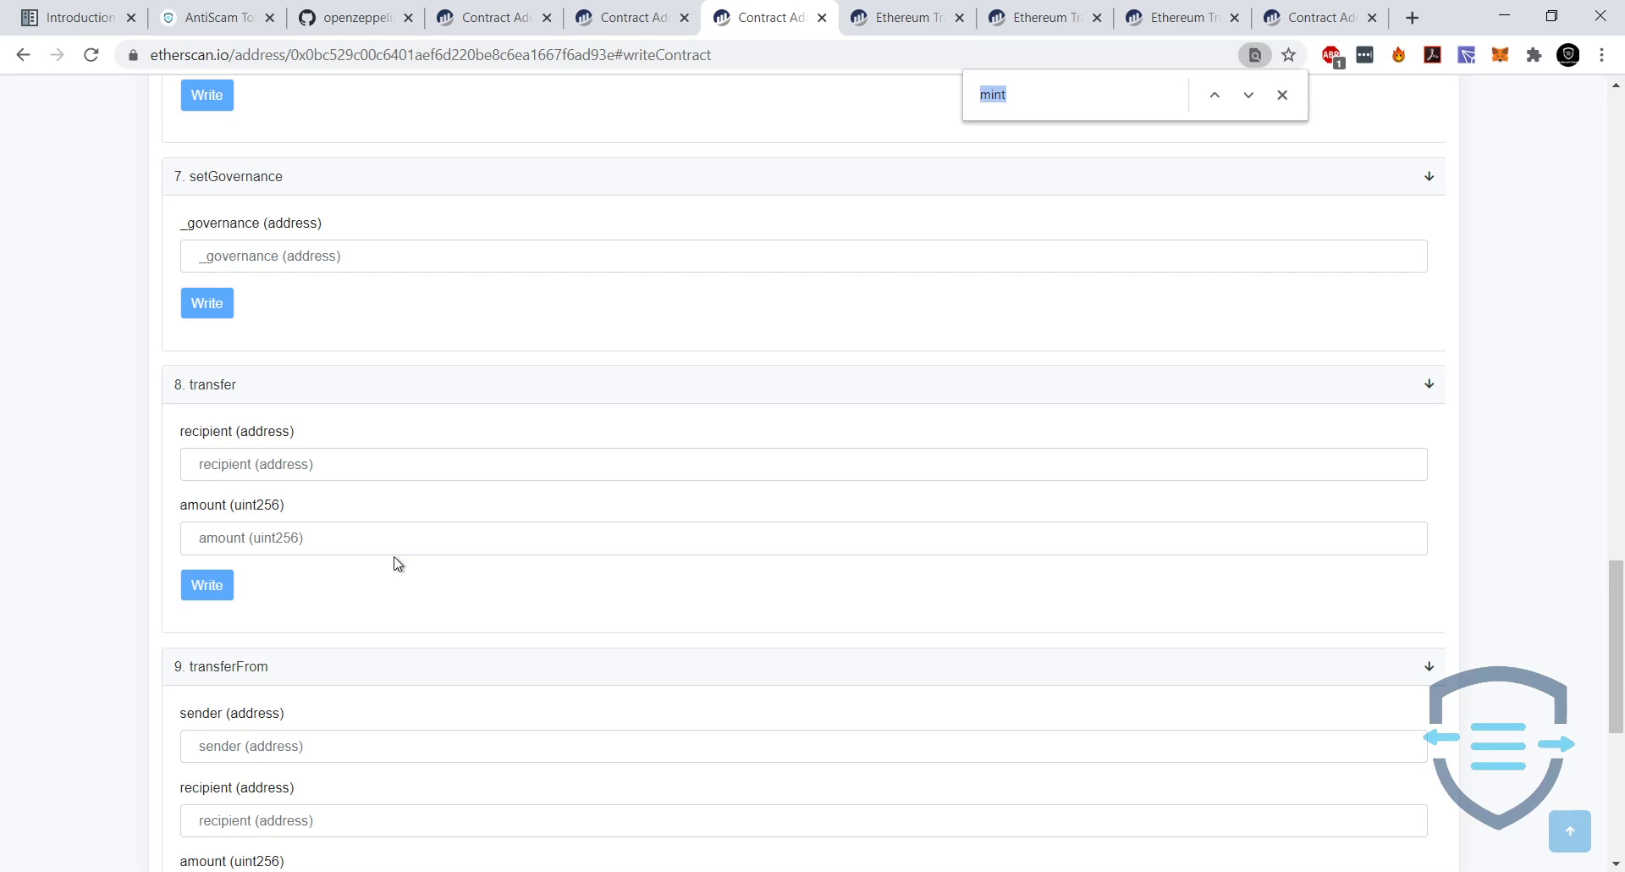
{"action": "key", "text": "Return"}
{"action": "left_click", "coordinate": [398, 563]}
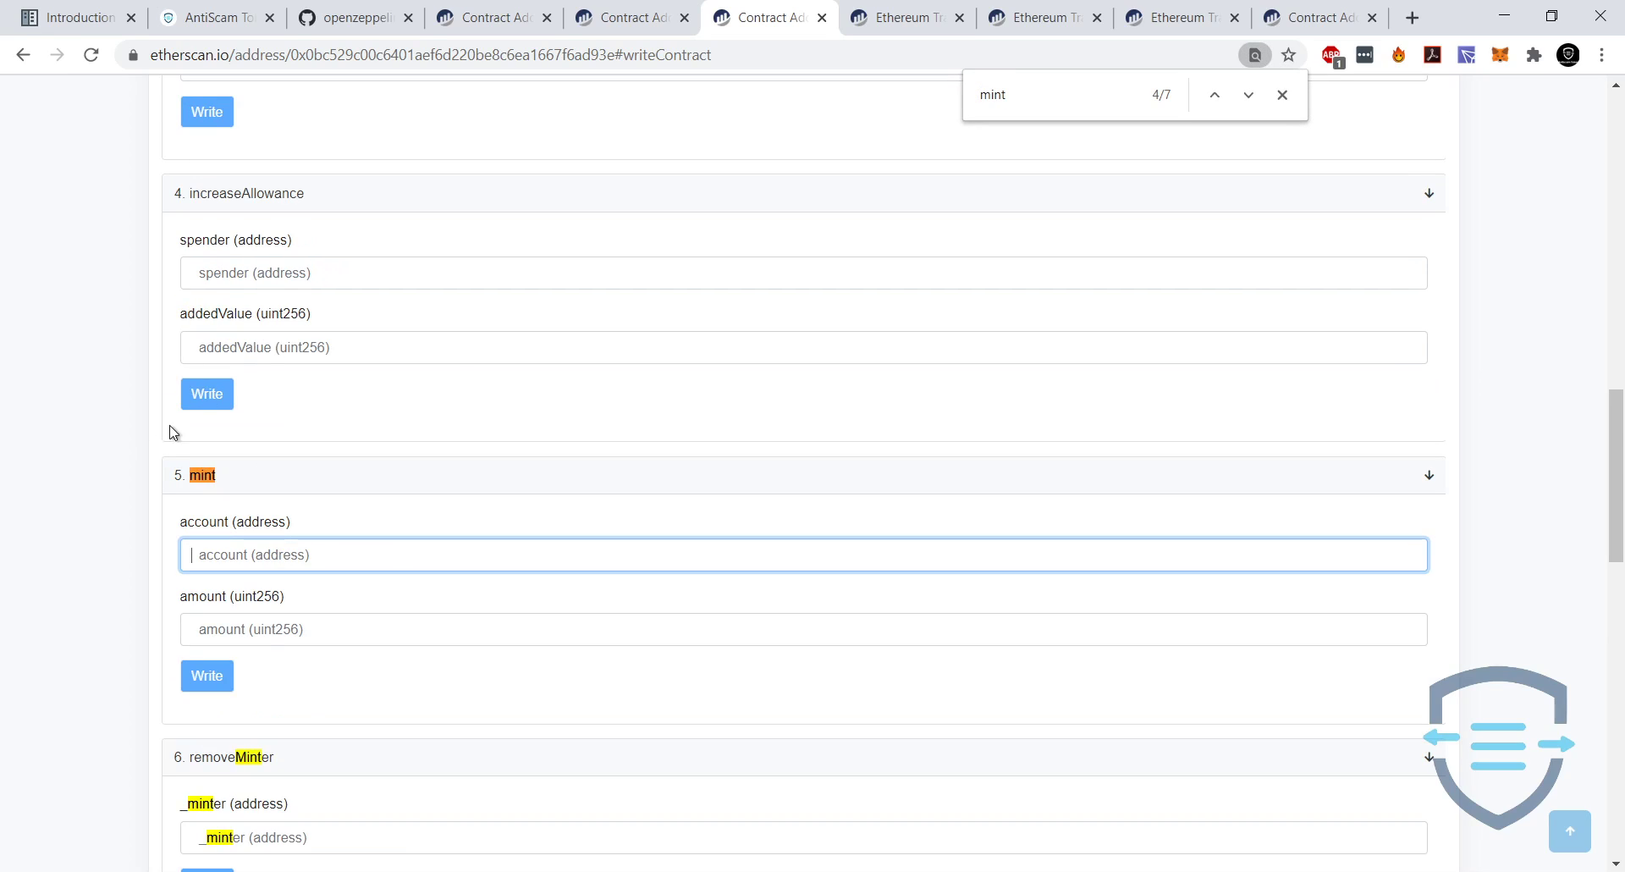
{"action": "scroll", "coordinate": [173, 432], "scroll_direction": "up", "scroll_amount": 15}
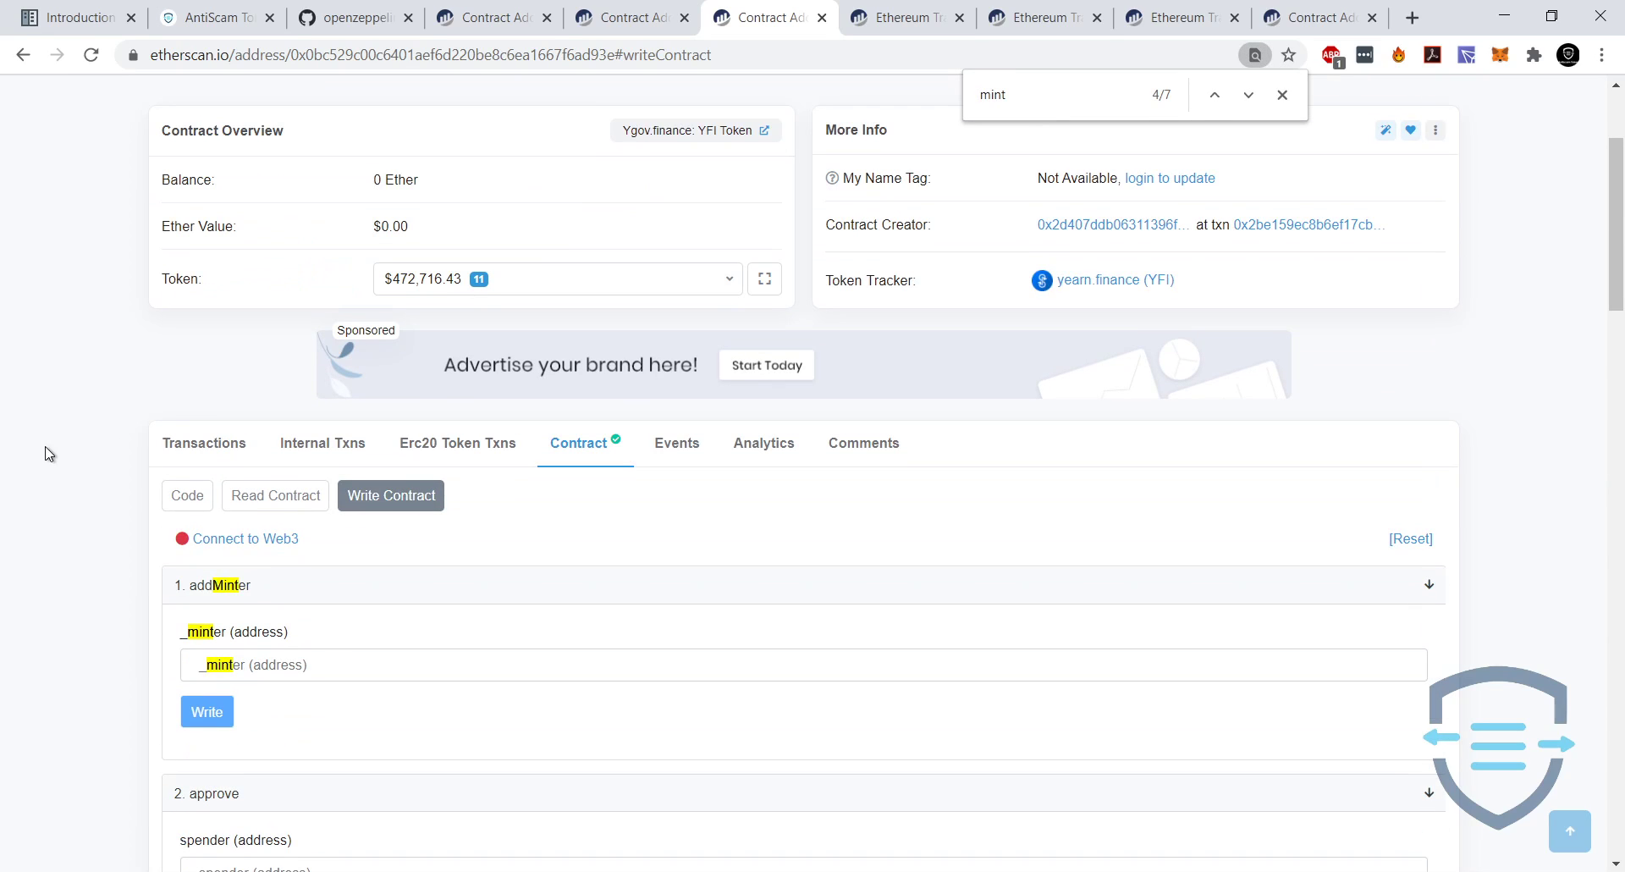
Show the YFI verified source and highlight the constructor setting governance = msg.sender.
{"action": "left_click", "coordinate": [208, 505]}
{"action": "scroll", "coordinate": [37, 462], "scroll_direction": "down", "scroll_amount": 5}
{"action": "left_click", "coordinate": [577, 538]}
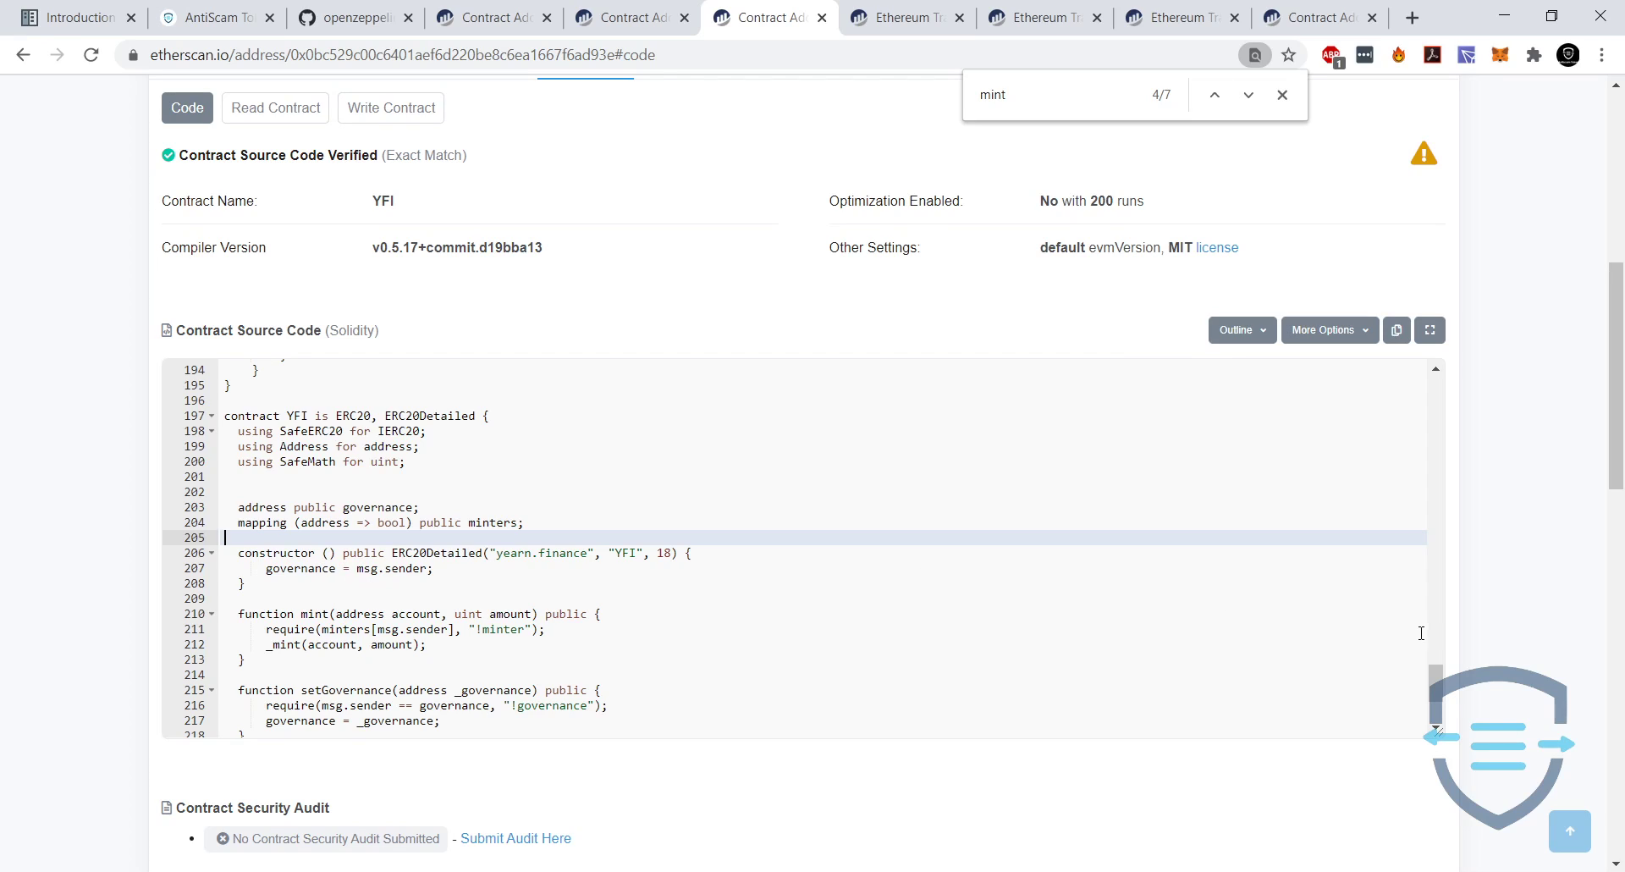
{"action": "scroll", "coordinate": [1421, 633], "scroll_direction": "down", "scroll_amount": 2}
{"action": "left_click", "coordinate": [269, 460]}
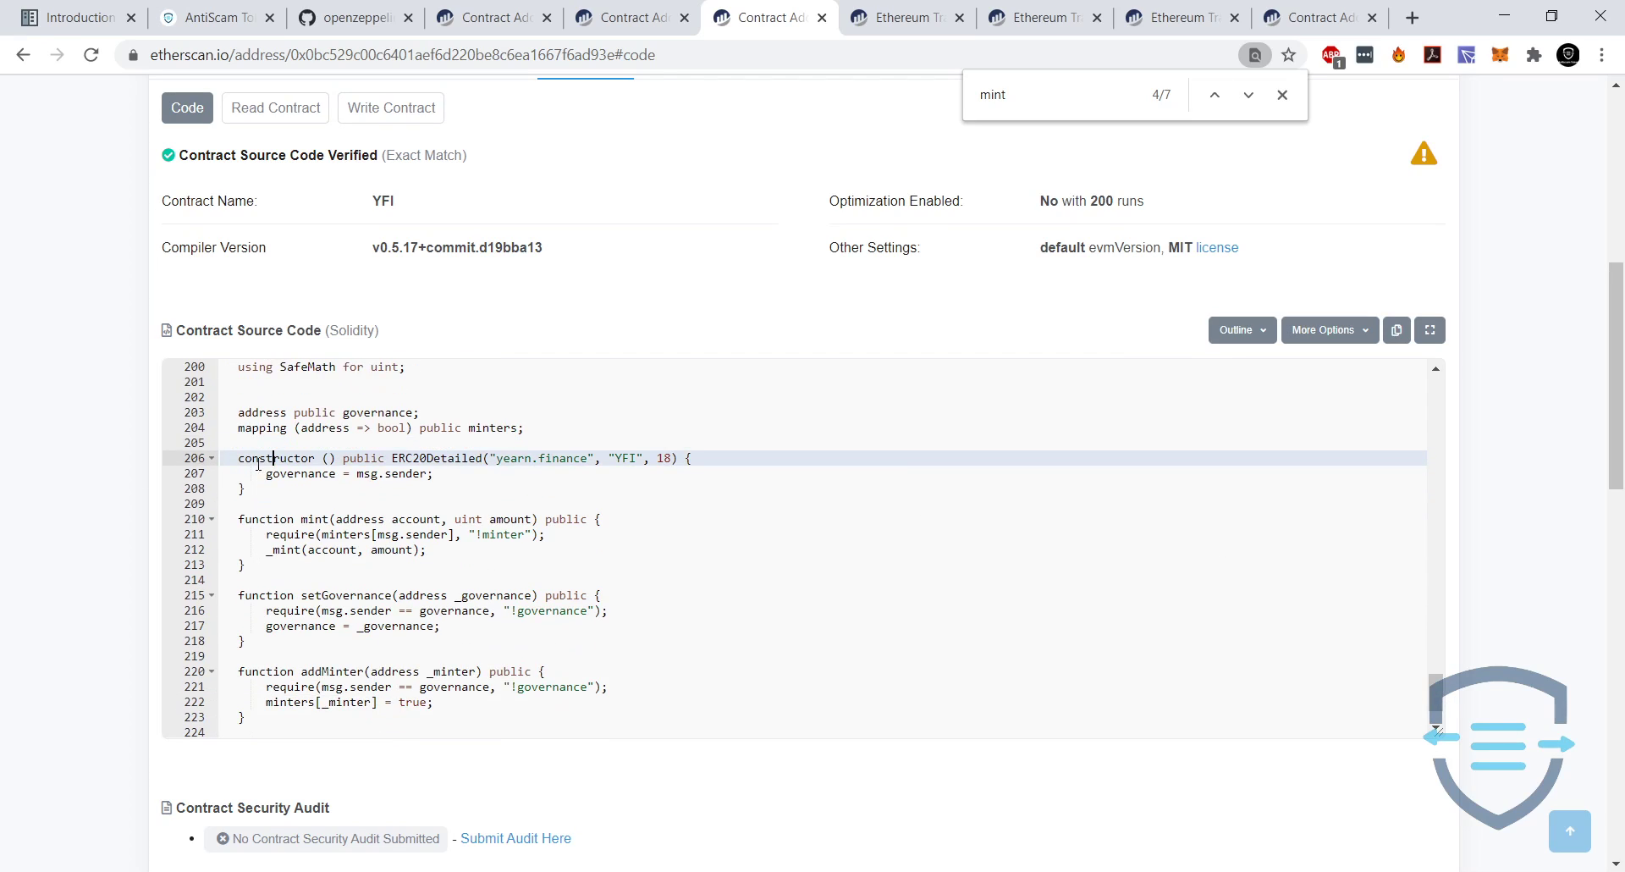
{"action": "left_click_drag", "start_coordinate": [245, 459], "coordinate": [339, 458]}
{"action": "left_click", "coordinate": [413, 459]}
{"action": "left_click_drag", "start_coordinate": [712, 461], "coordinate": [691, 485]}
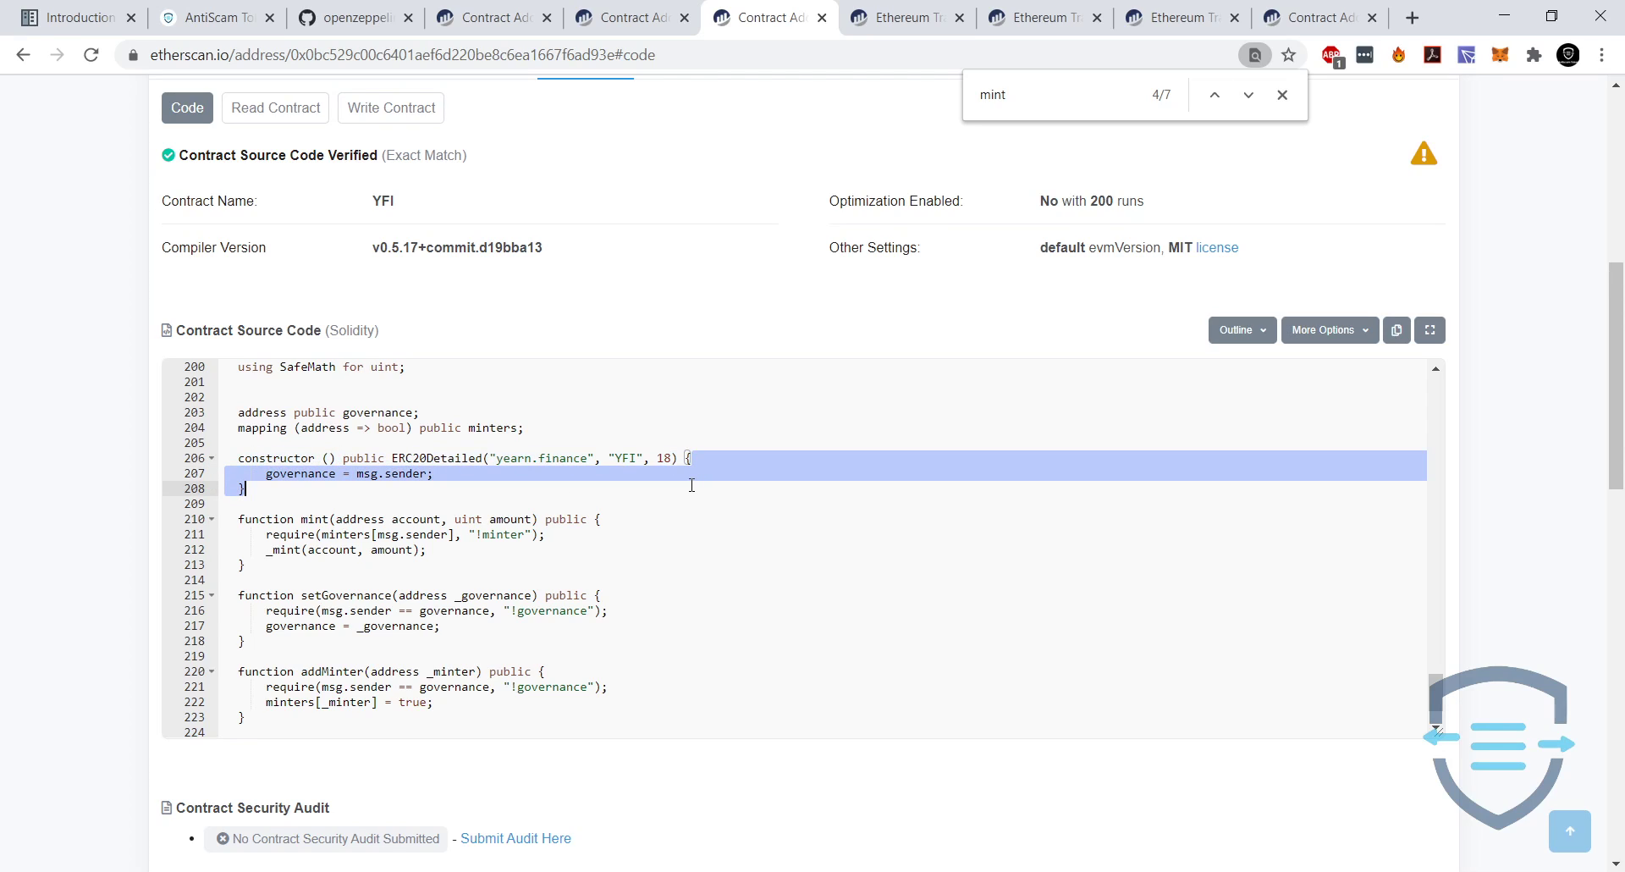
{"action": "left_click", "coordinate": [407, 473]}
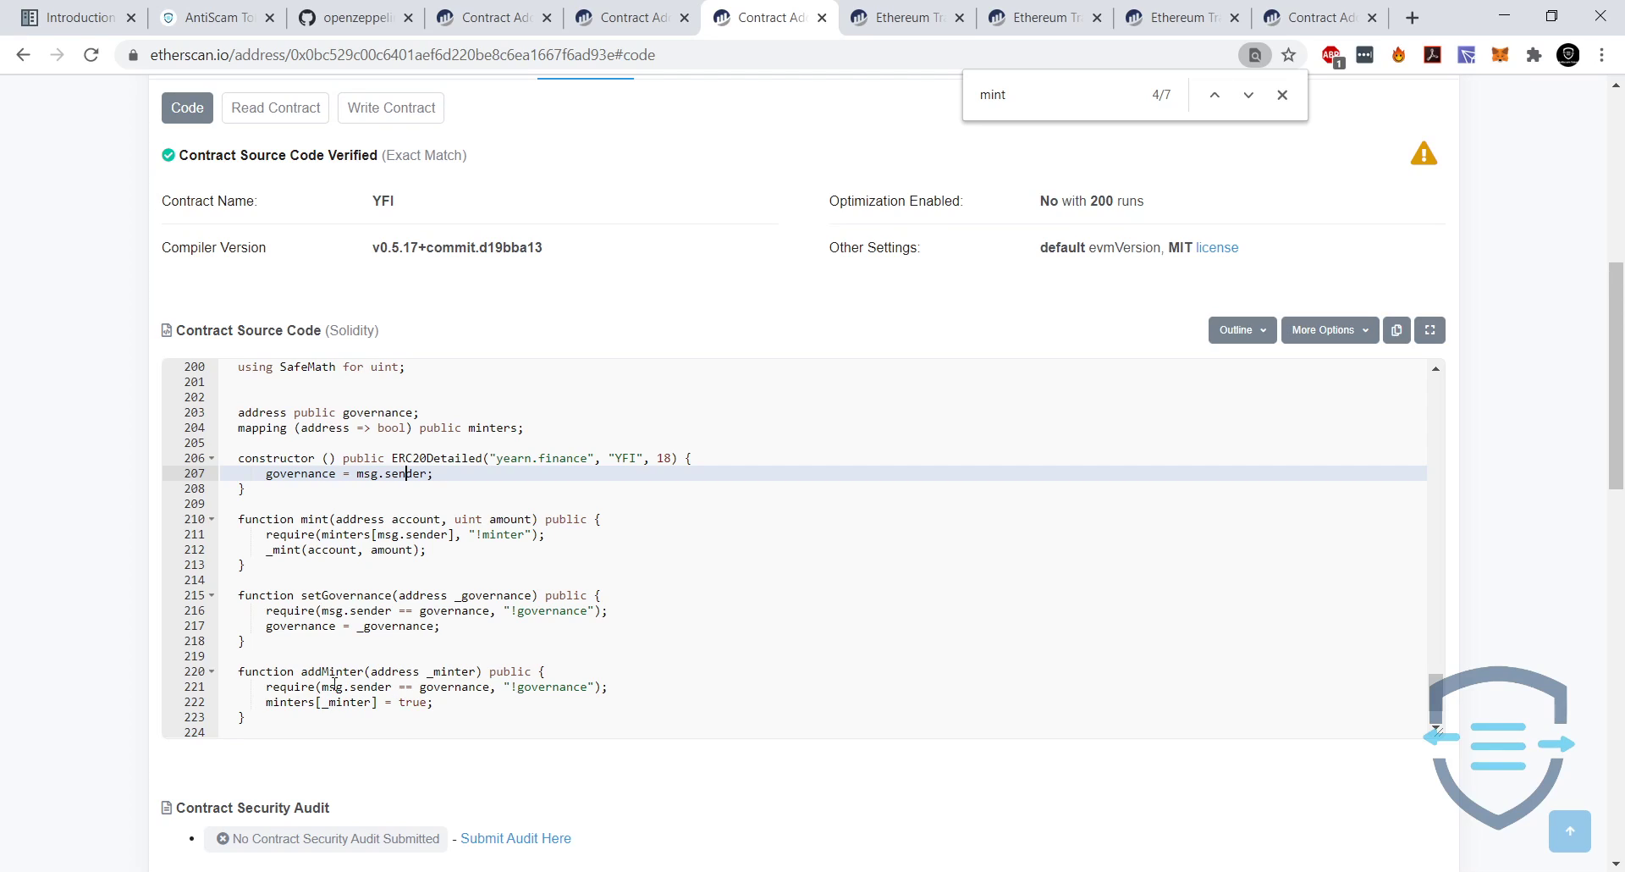
Examine addMinter's governance check and mint's minters[msg.sender] requirement before _mint.
{"action": "left_click", "coordinate": [470, 687]}
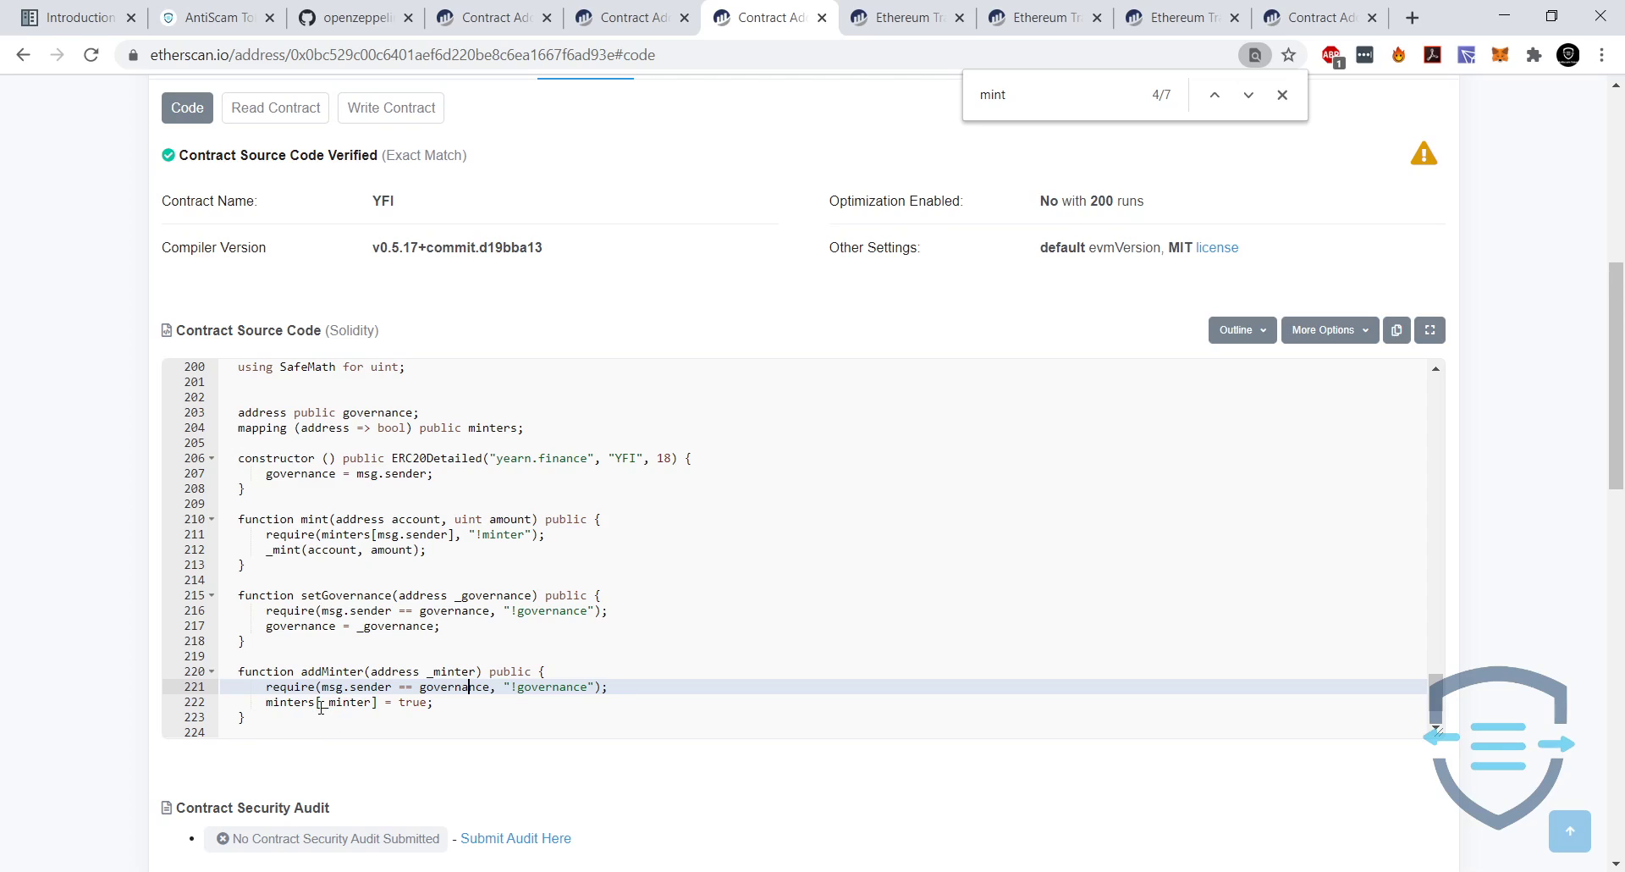
{"action": "left_click", "coordinate": [429, 670]}
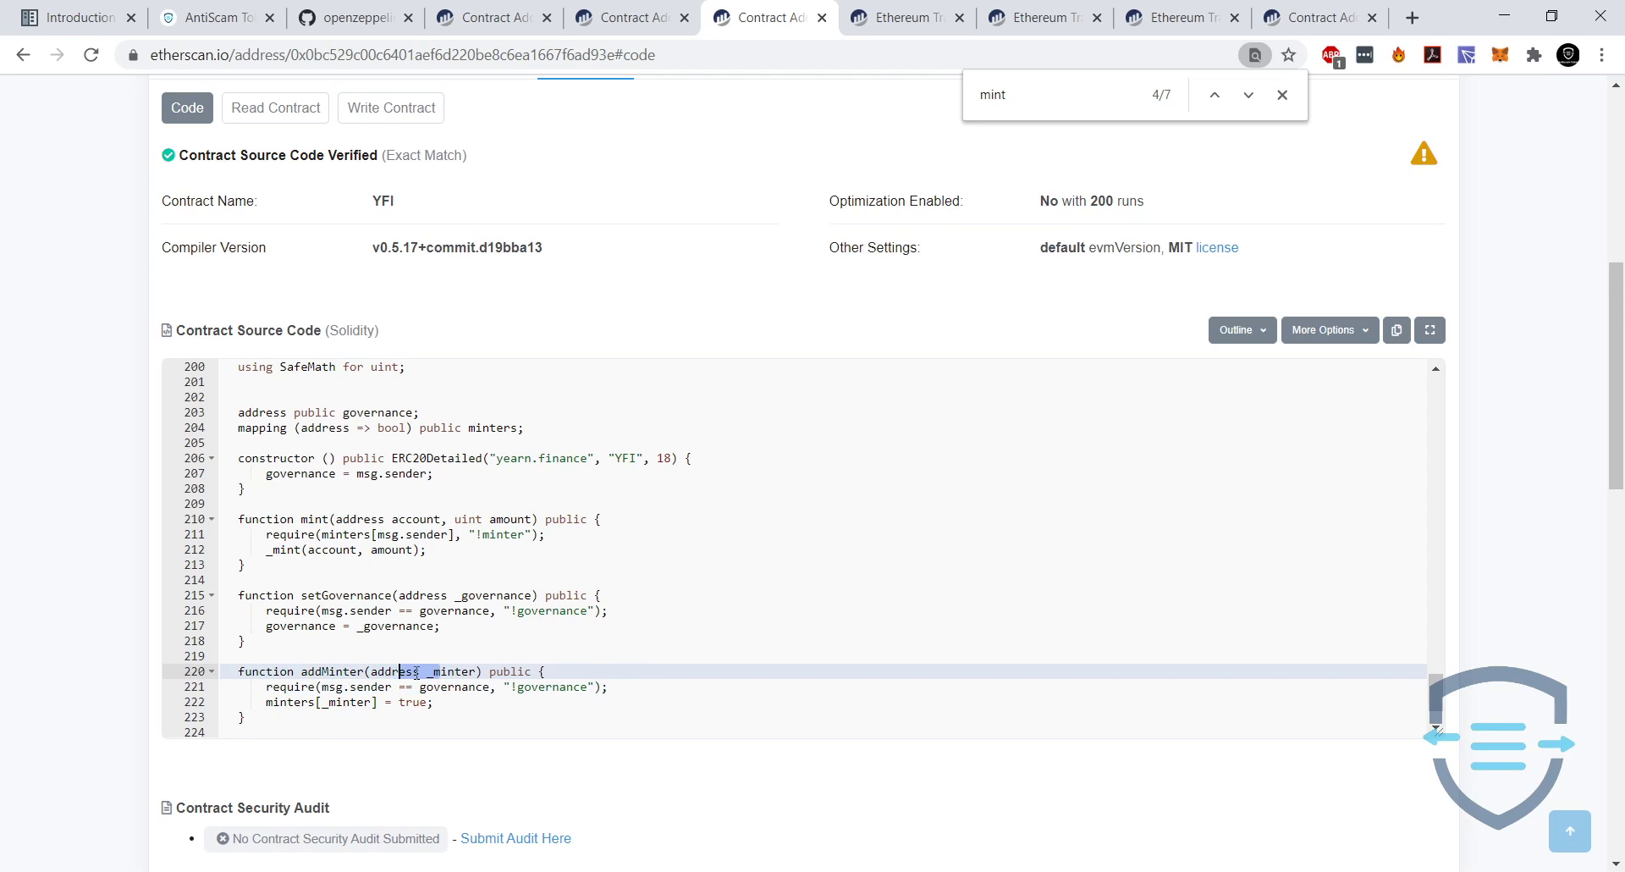
{"action": "left_click_drag", "start_coordinate": [300, 534], "coordinate": [442, 534]}
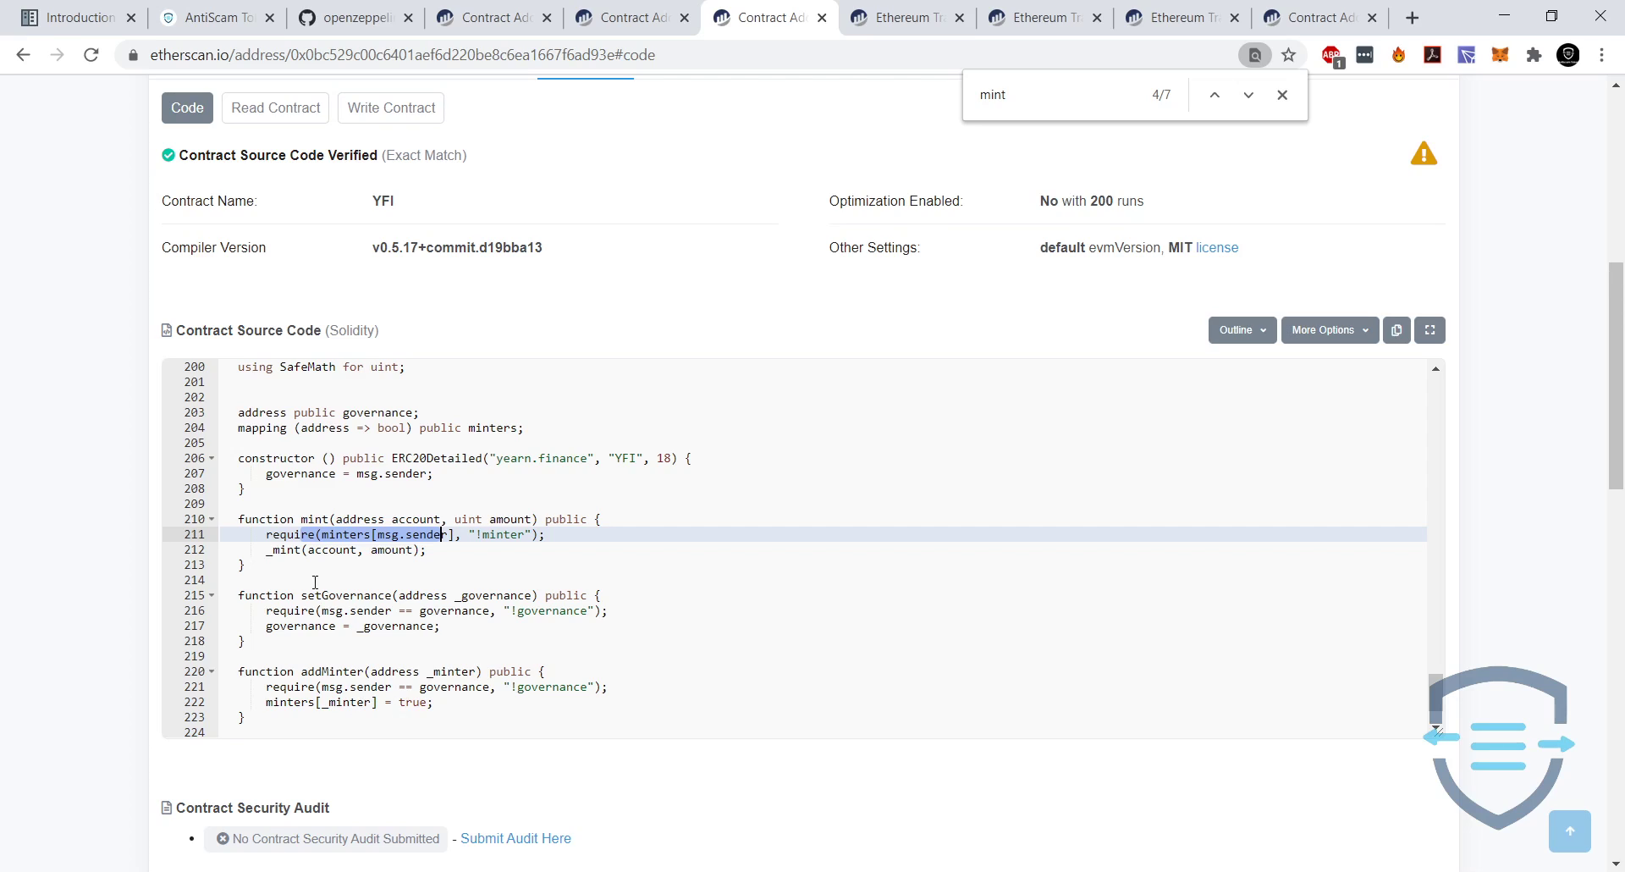
{"action": "left_click", "coordinate": [311, 542]}
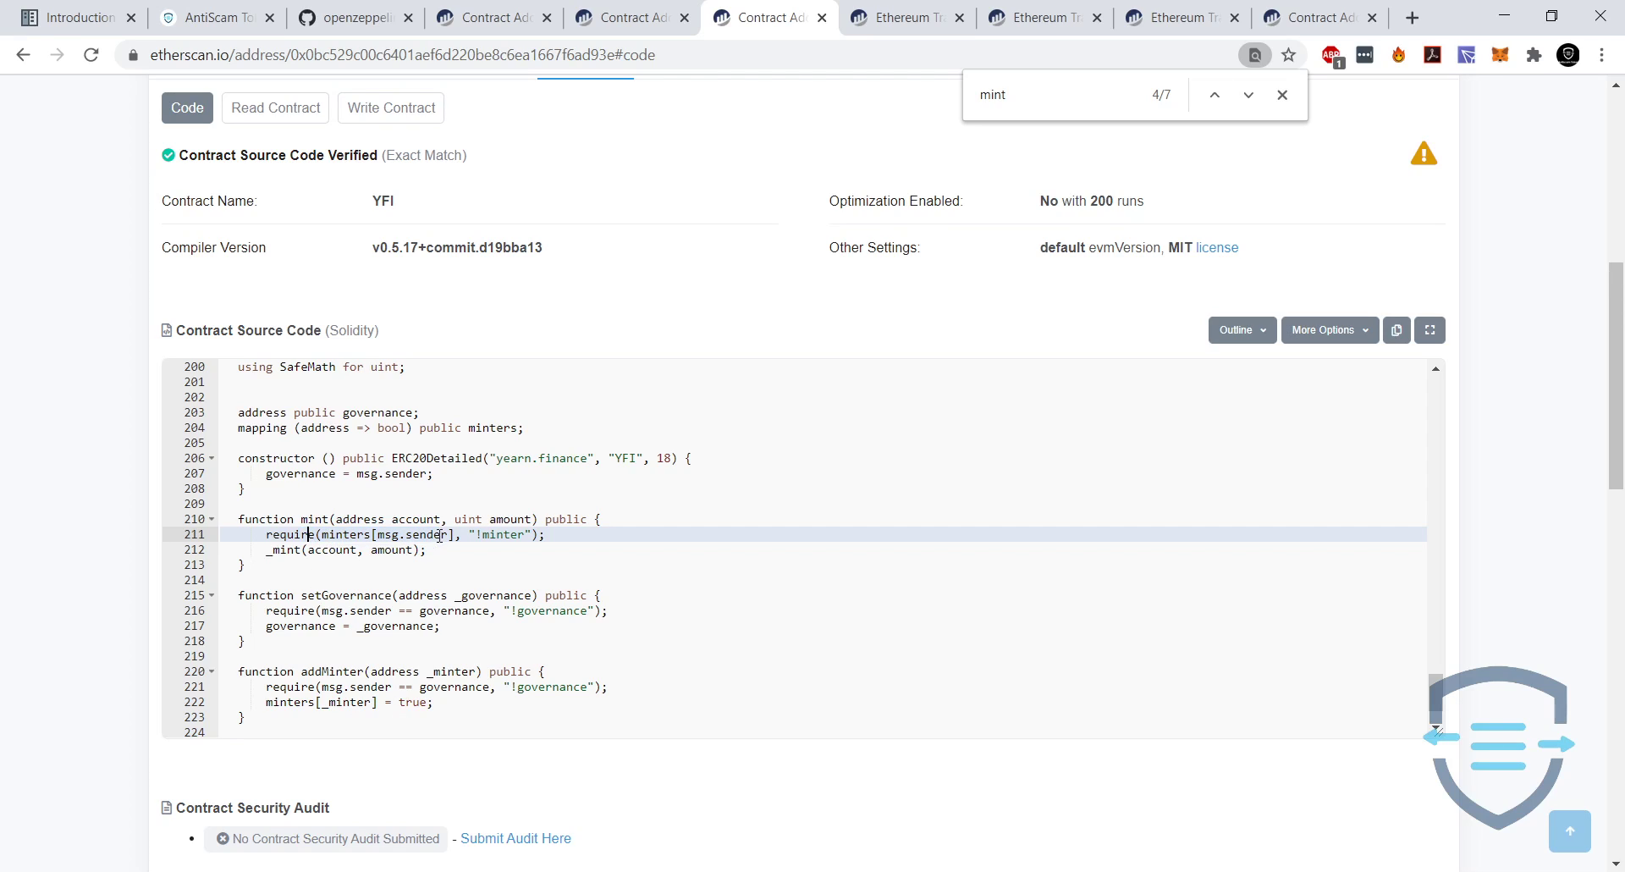
{"action": "left_click_drag", "start_coordinate": [442, 533], "coordinate": [267, 534]}
{"action": "left_click", "coordinate": [438, 541]}
{"action": "left_click", "coordinate": [269, 550]}
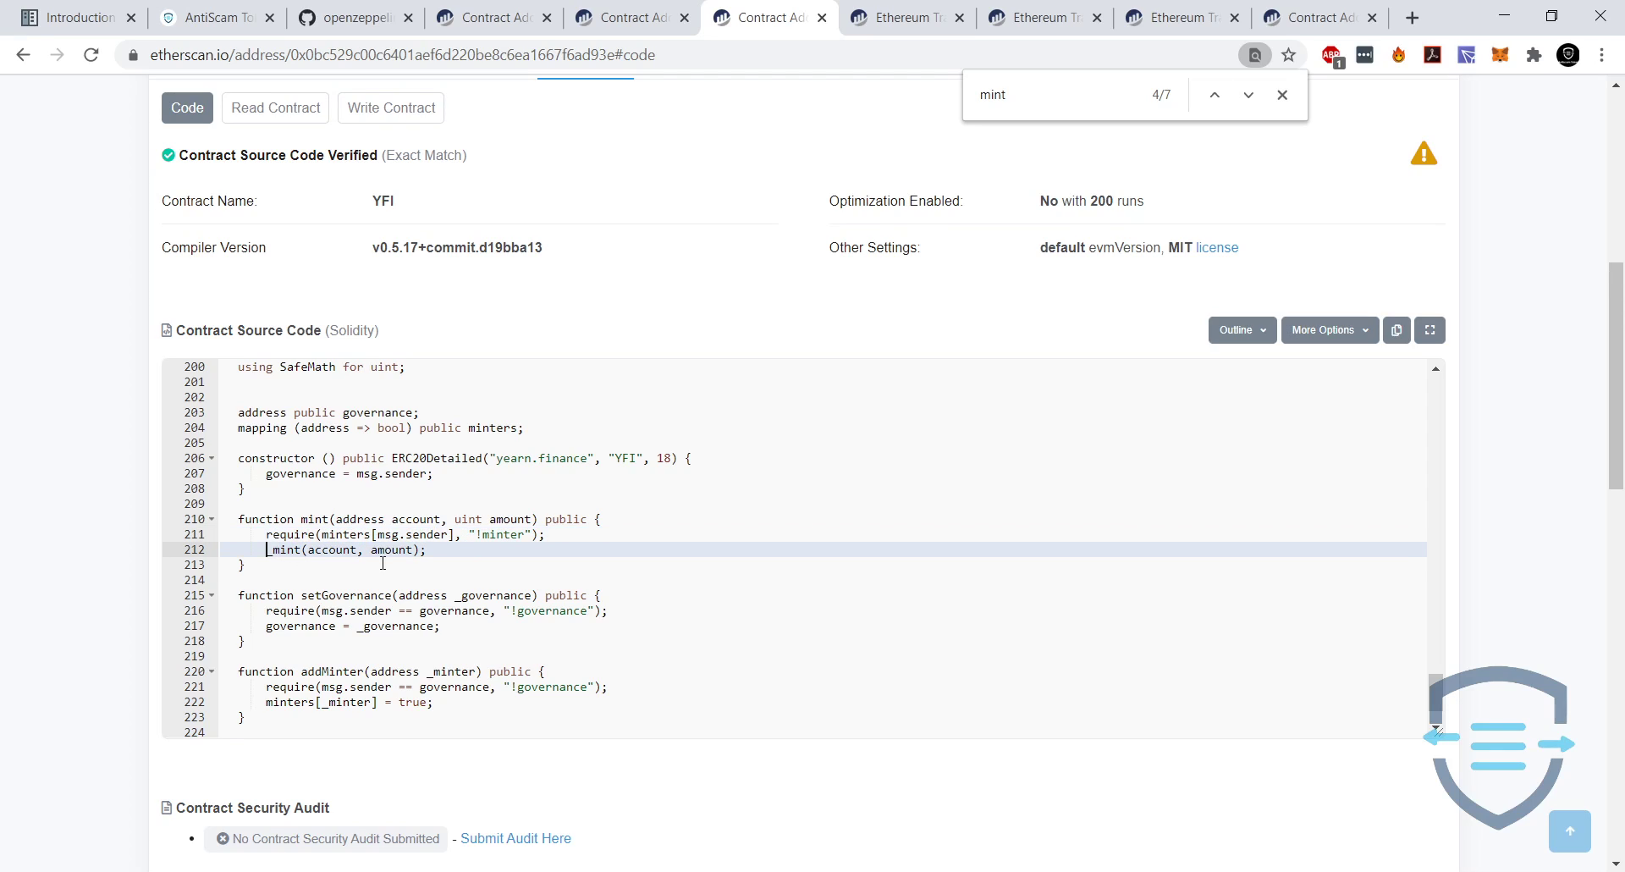
{"action": "key", "text": "ctrl+f"}
Cycle '_mint' matches to its internal definition at line 73 and back to line 212.
{"action": "type", "text": "_mint"}
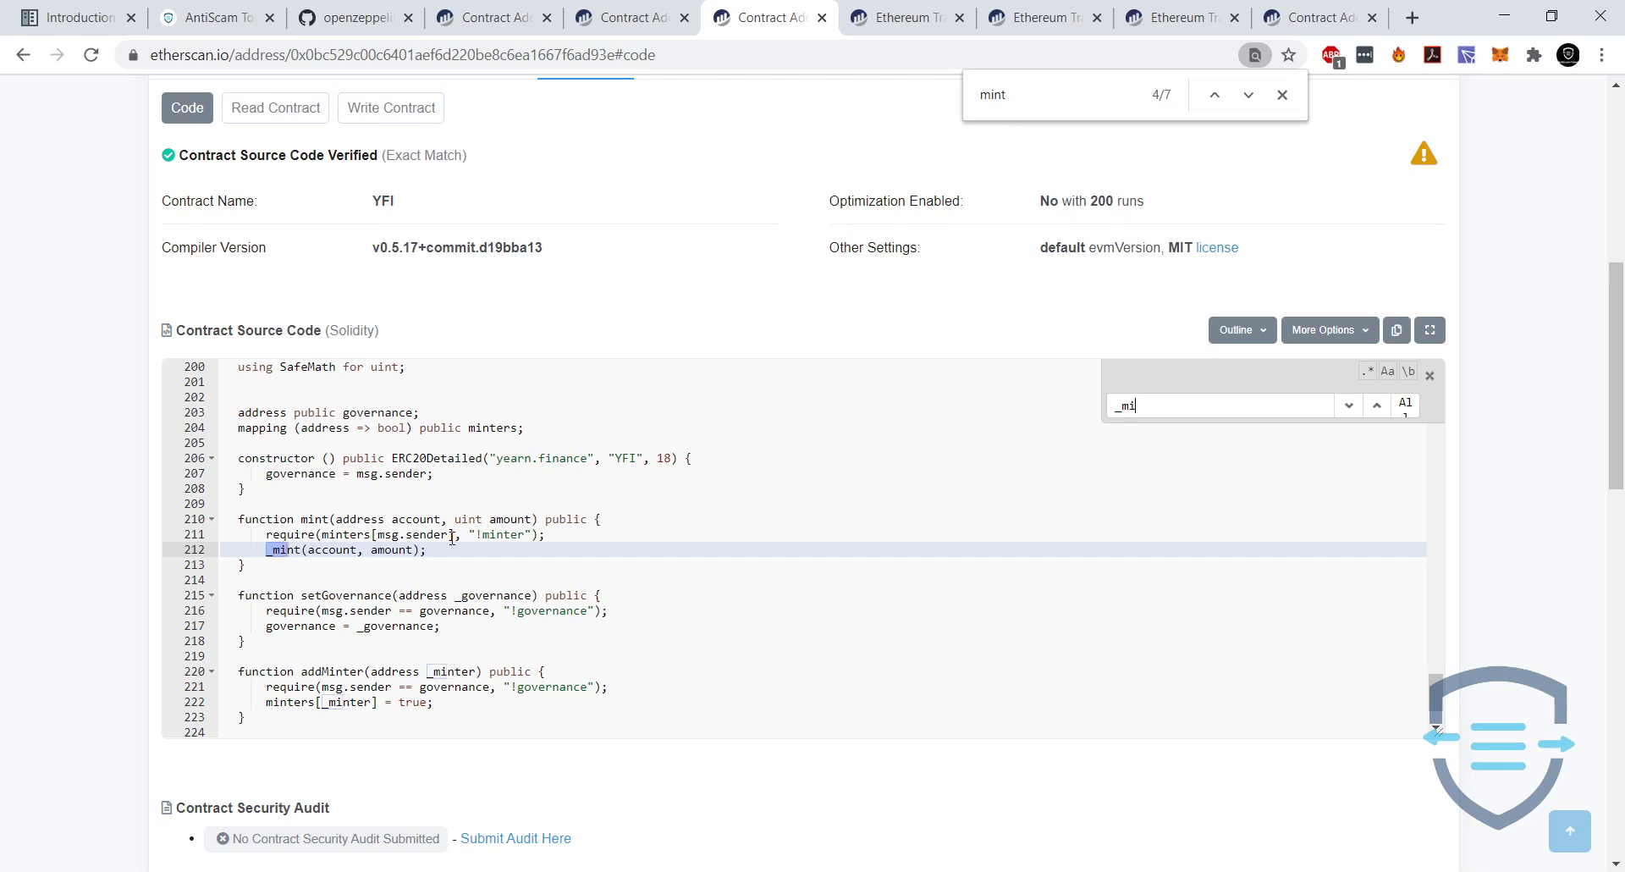
{"action": "key", "text": "Return"}
{"action": "key", "text": "Return"}
{"action": "key", "text": "Return"}
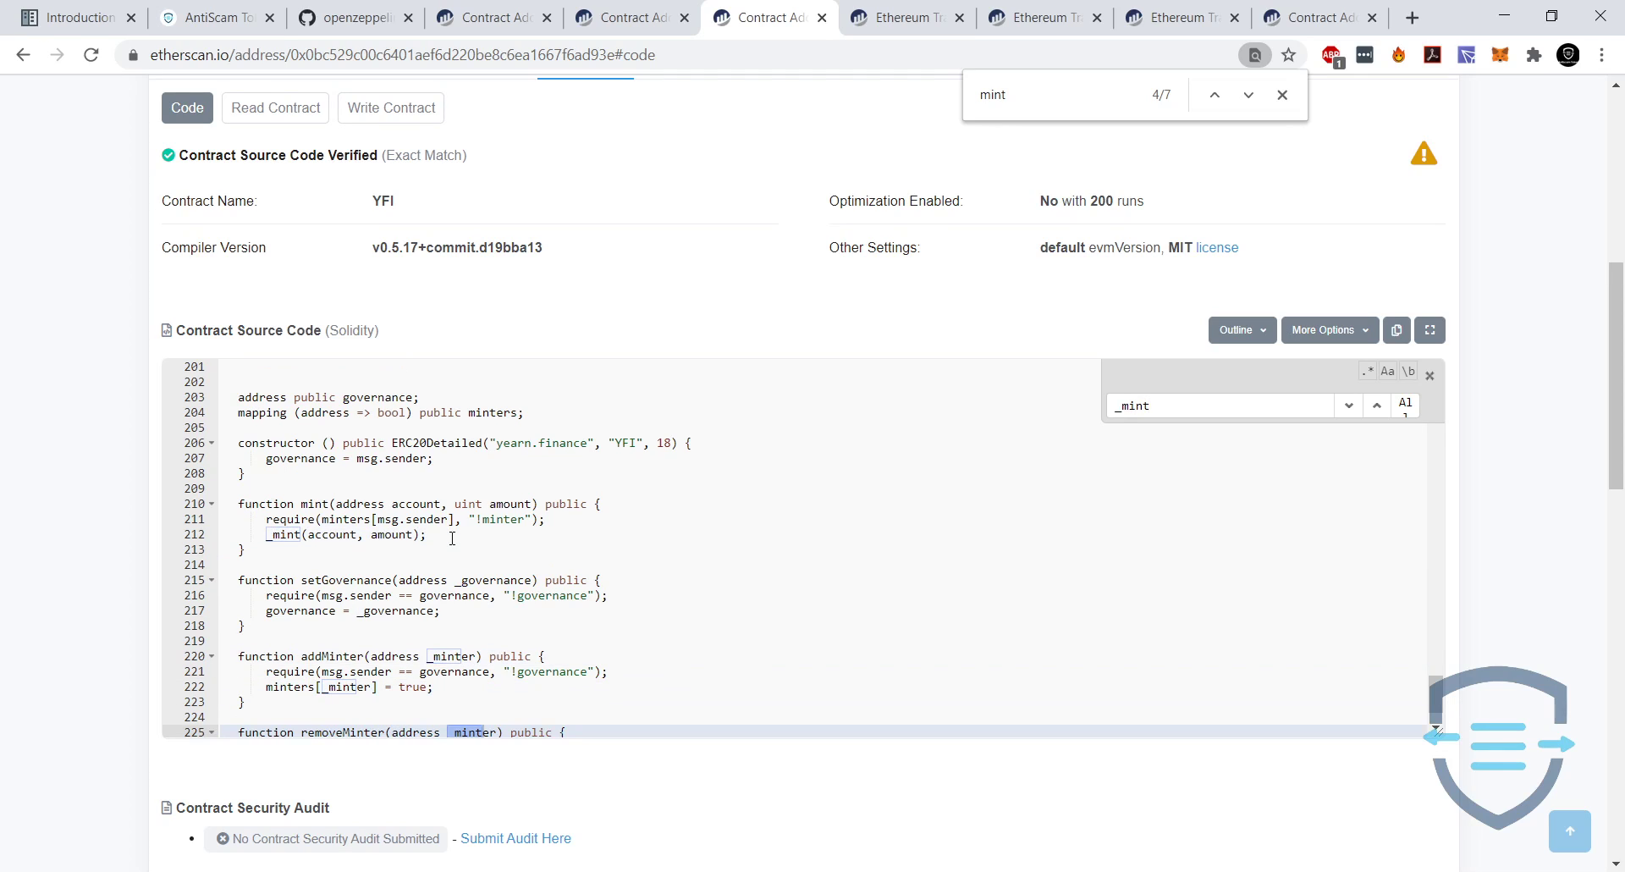
{"action": "key", "text": "Return"}
{"action": "key", "text": "Return"}
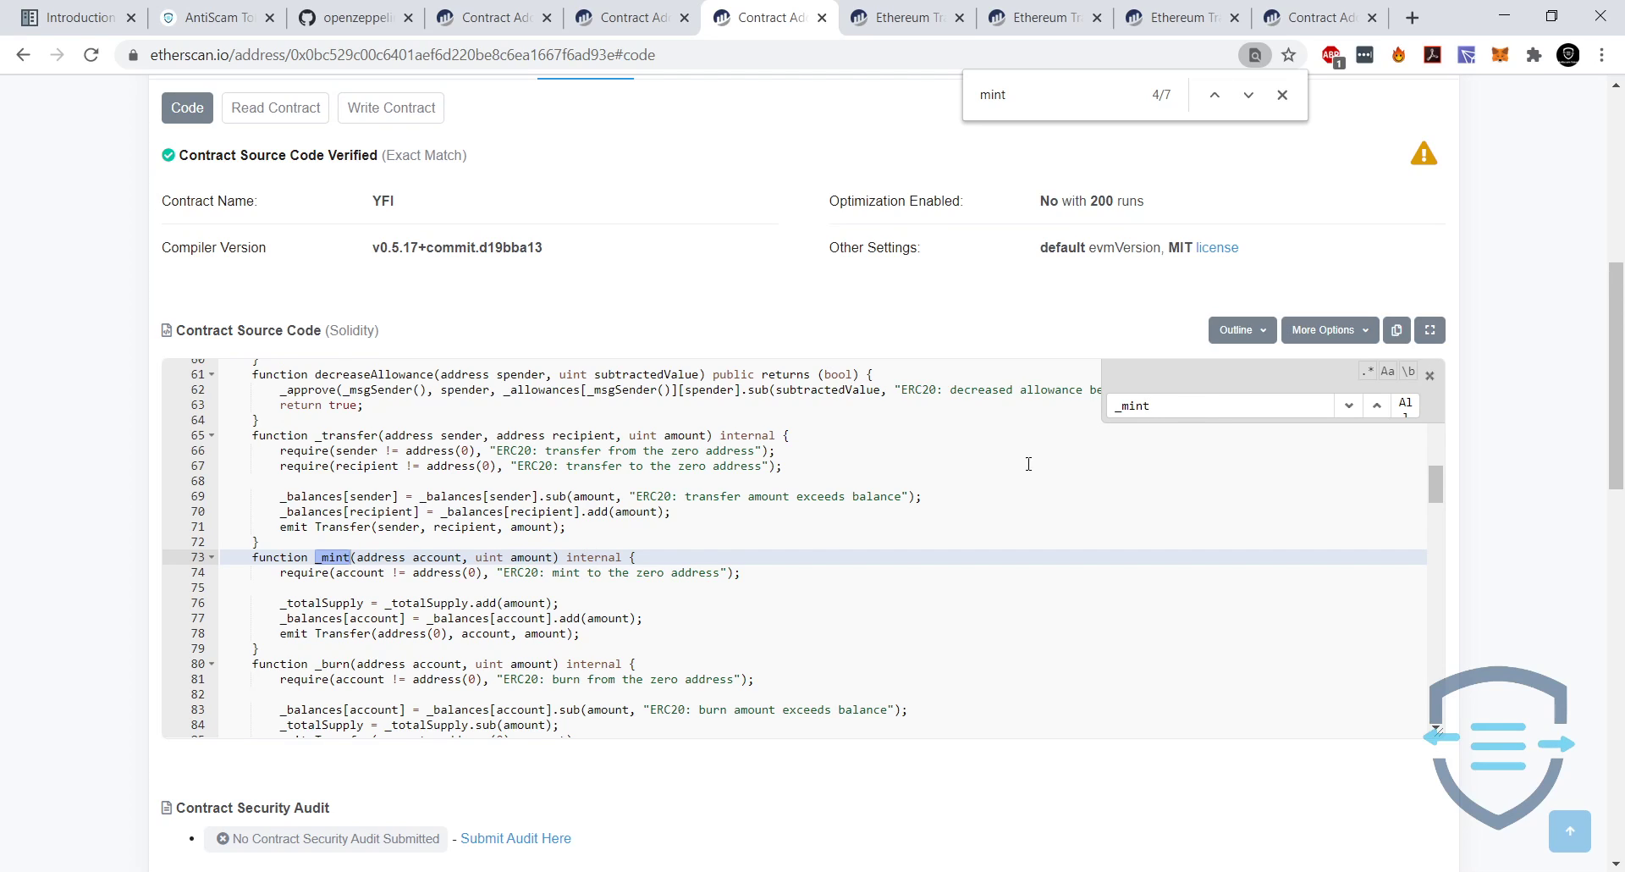
{"action": "key", "text": "Return"}
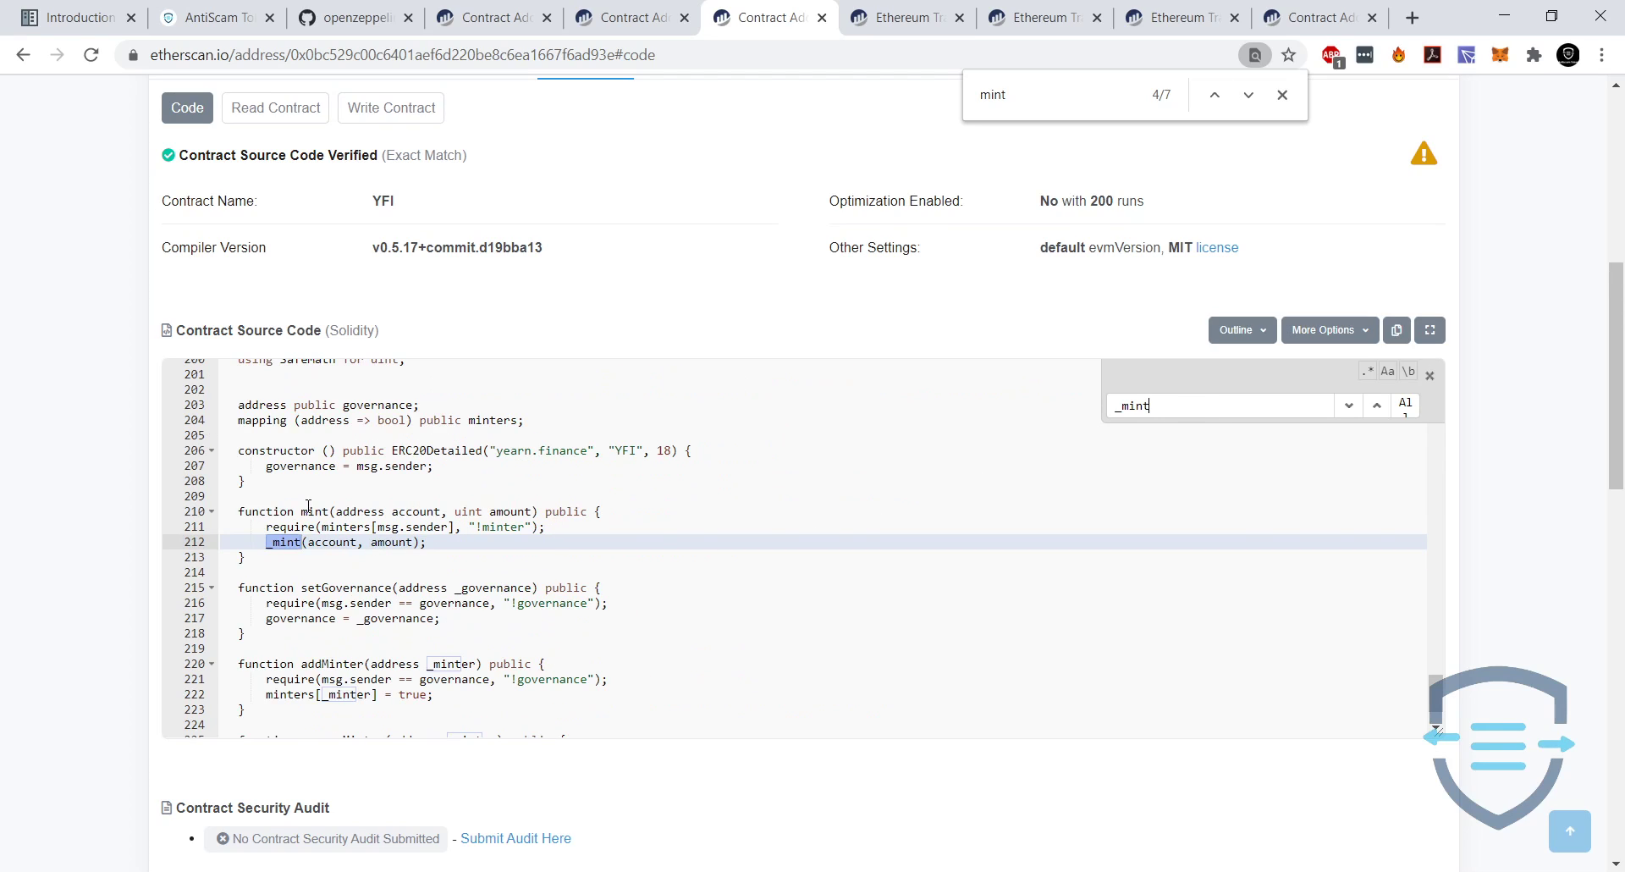
{"action": "left_click", "coordinate": [571, 503]}
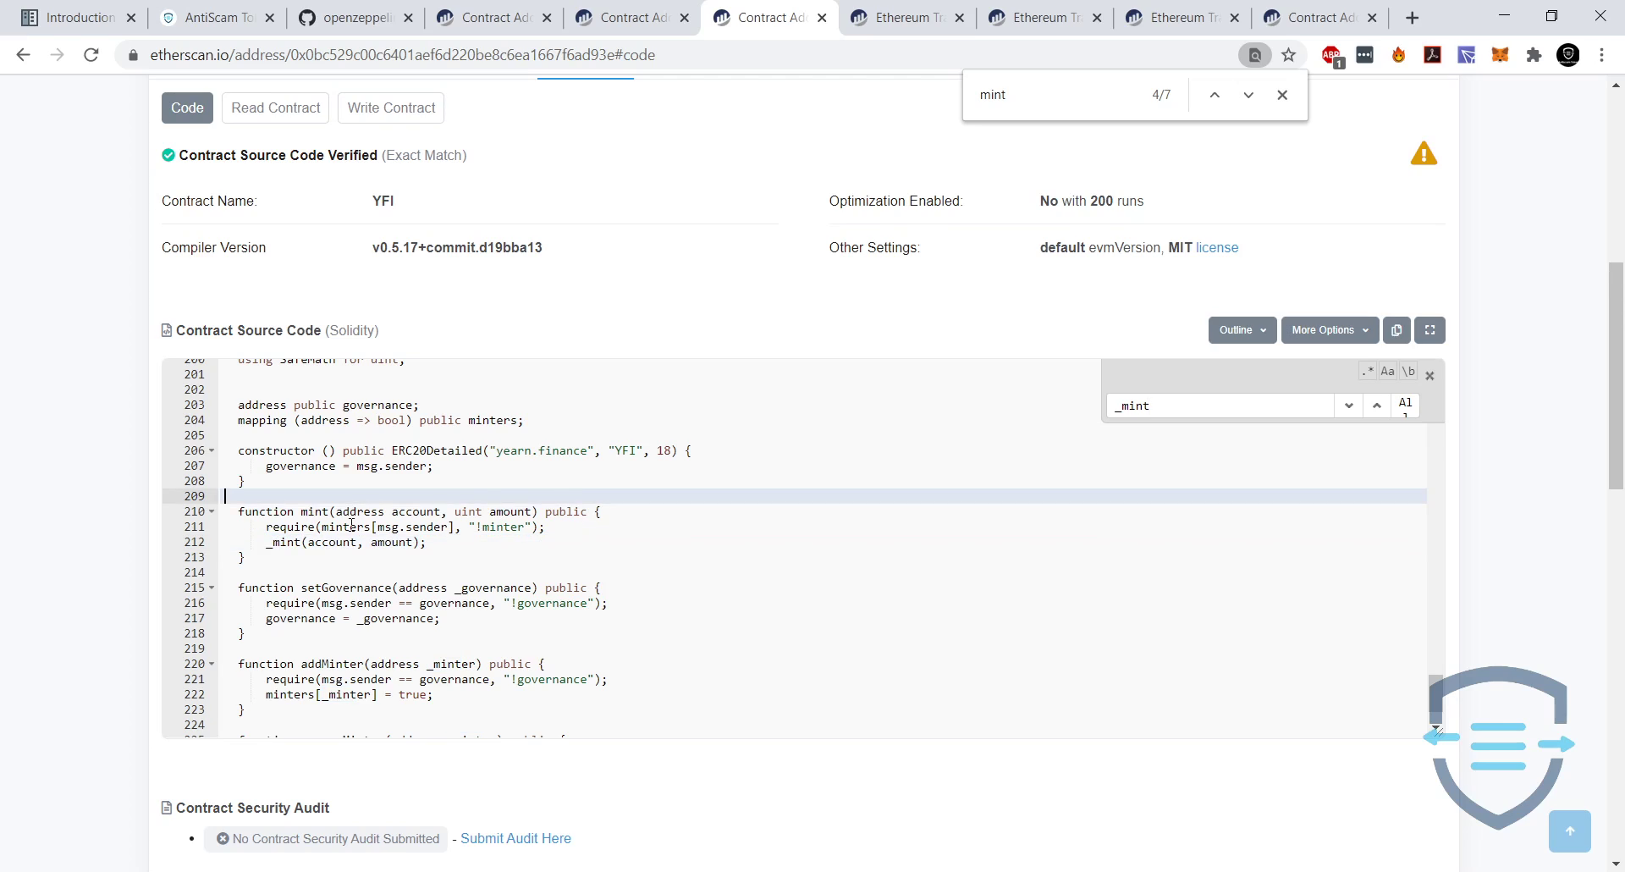
{"action": "left_click", "coordinate": [311, 511]}
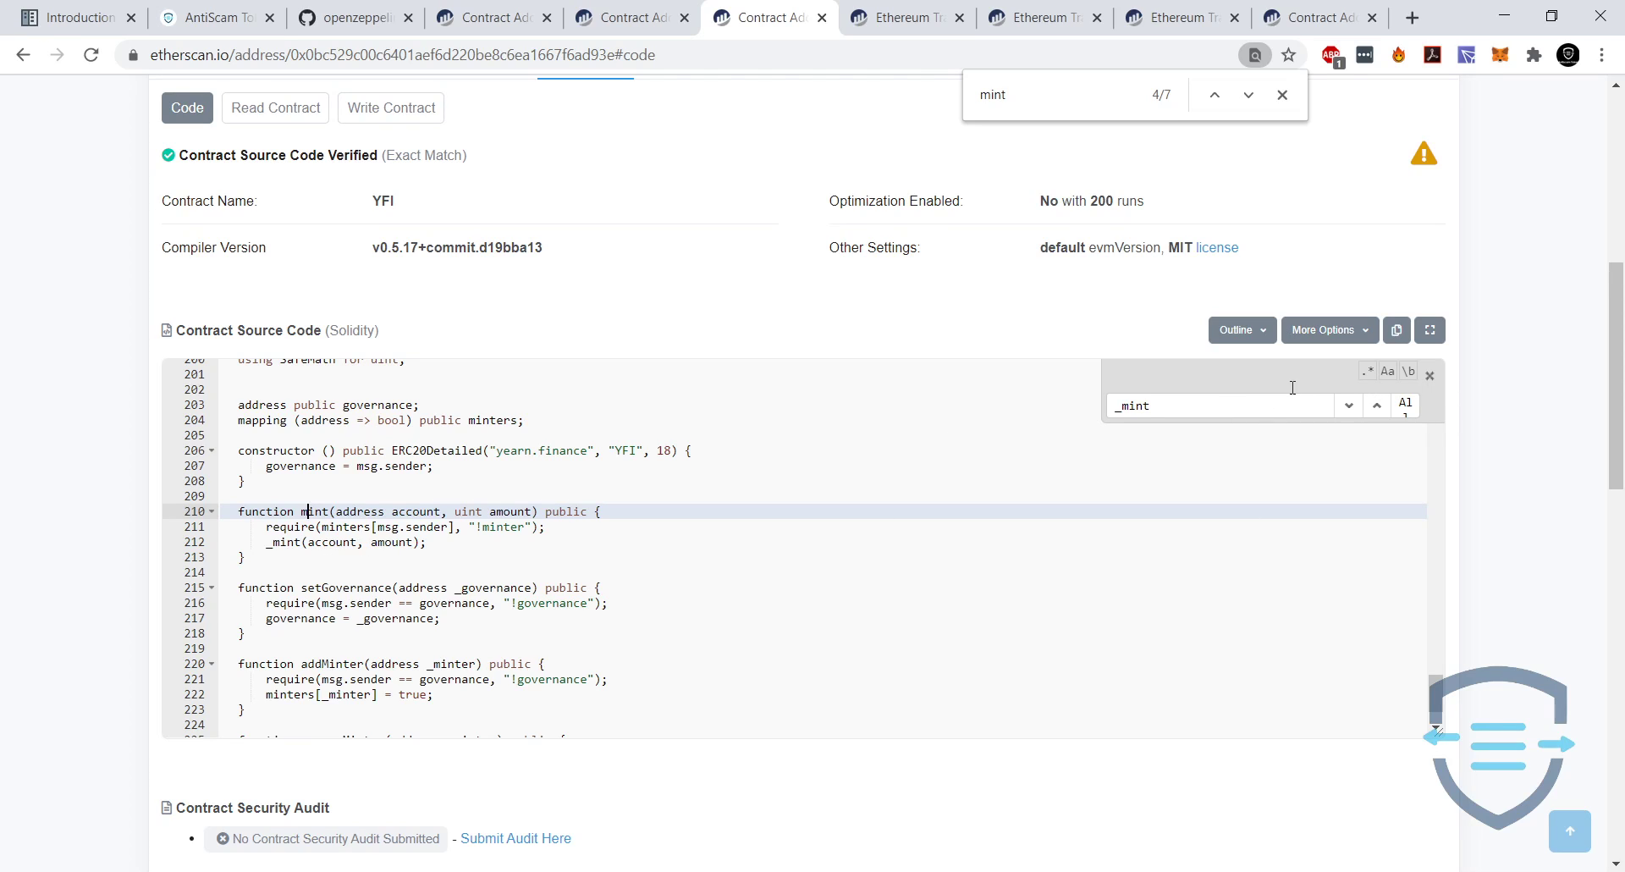
{"action": "left_click", "coordinate": [1429, 375]}
{"action": "left_click_drag", "start_coordinate": [1620, 423], "coordinate": [1620, 424]}
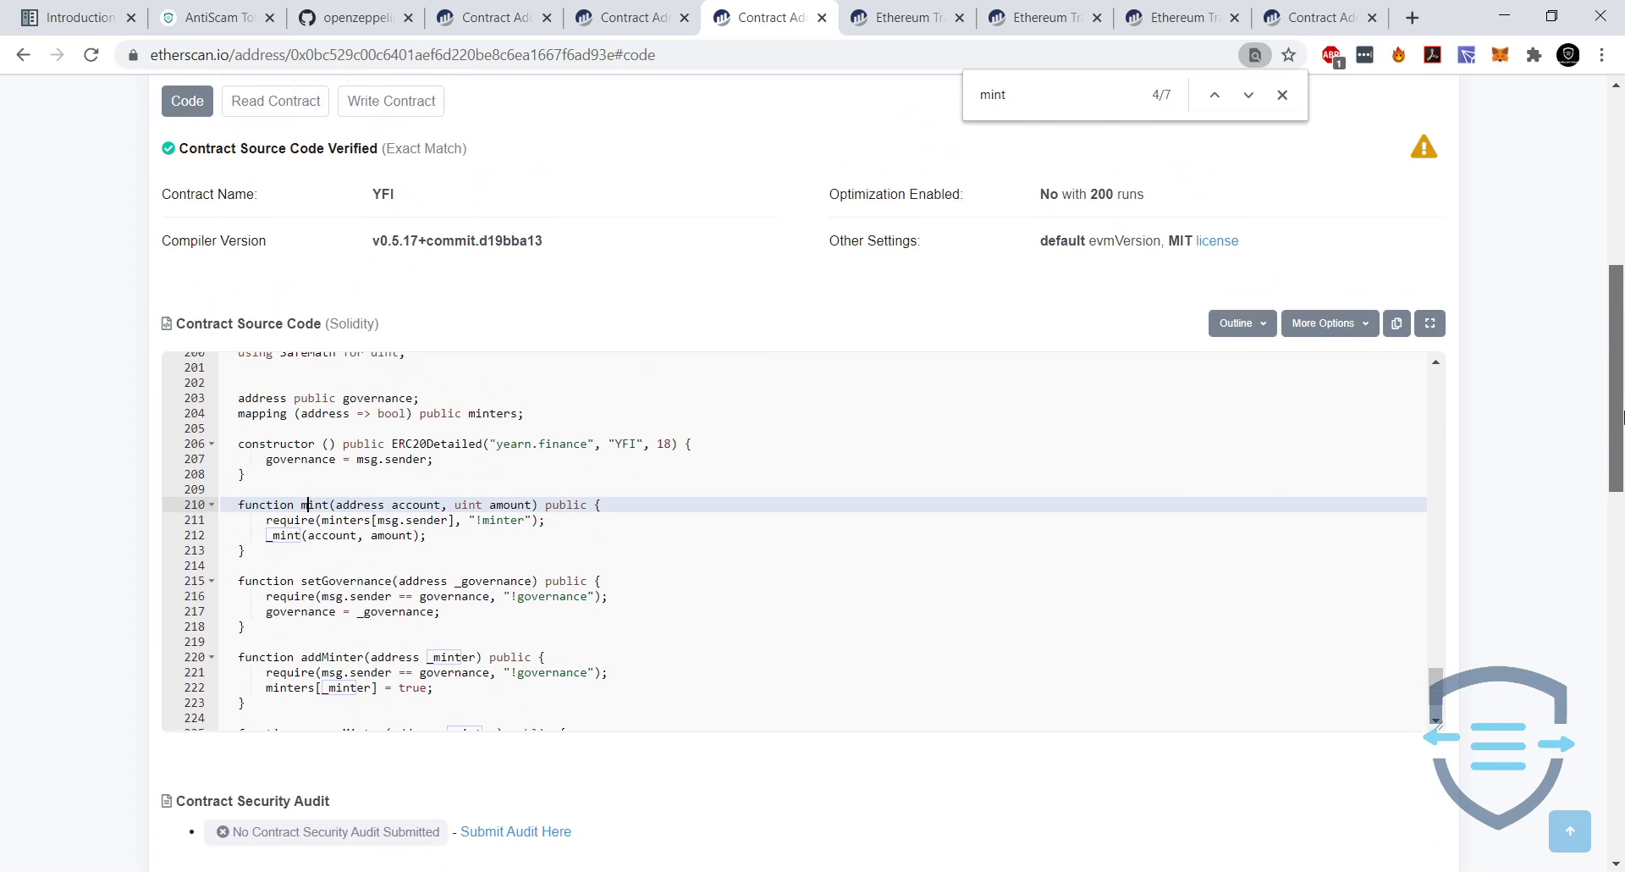
{"action": "left_click", "coordinate": [908, 11]}
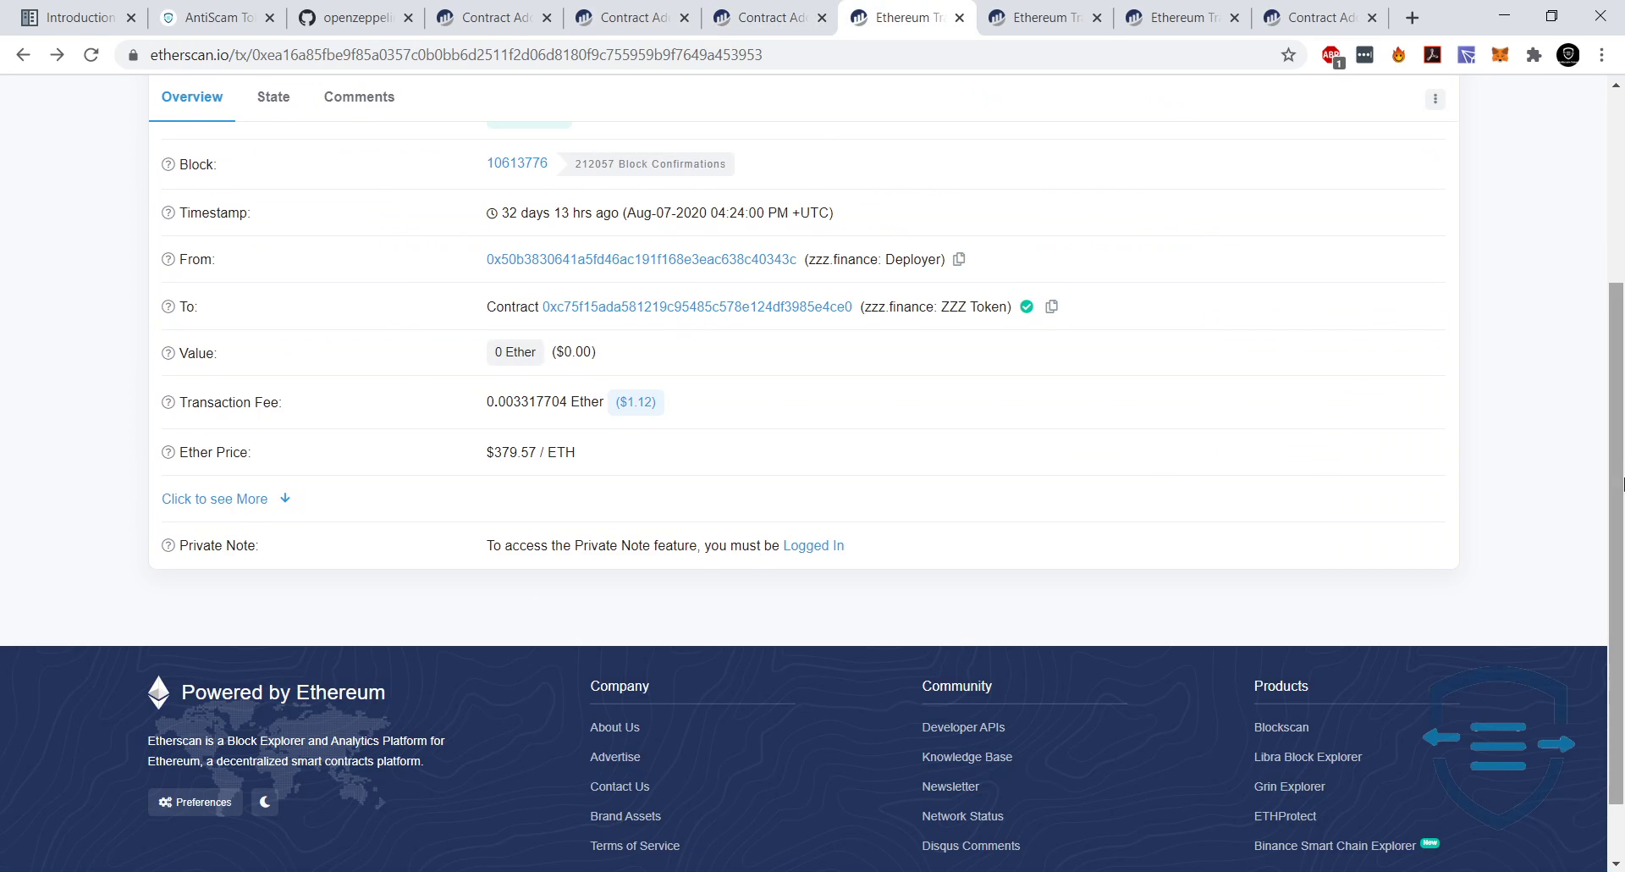
Expand the ZZZ Token transaction and decode its input as addMinter with the deployer's address.
{"action": "left_click_drag", "start_coordinate": [1621, 542], "coordinate": [1620, 349]}
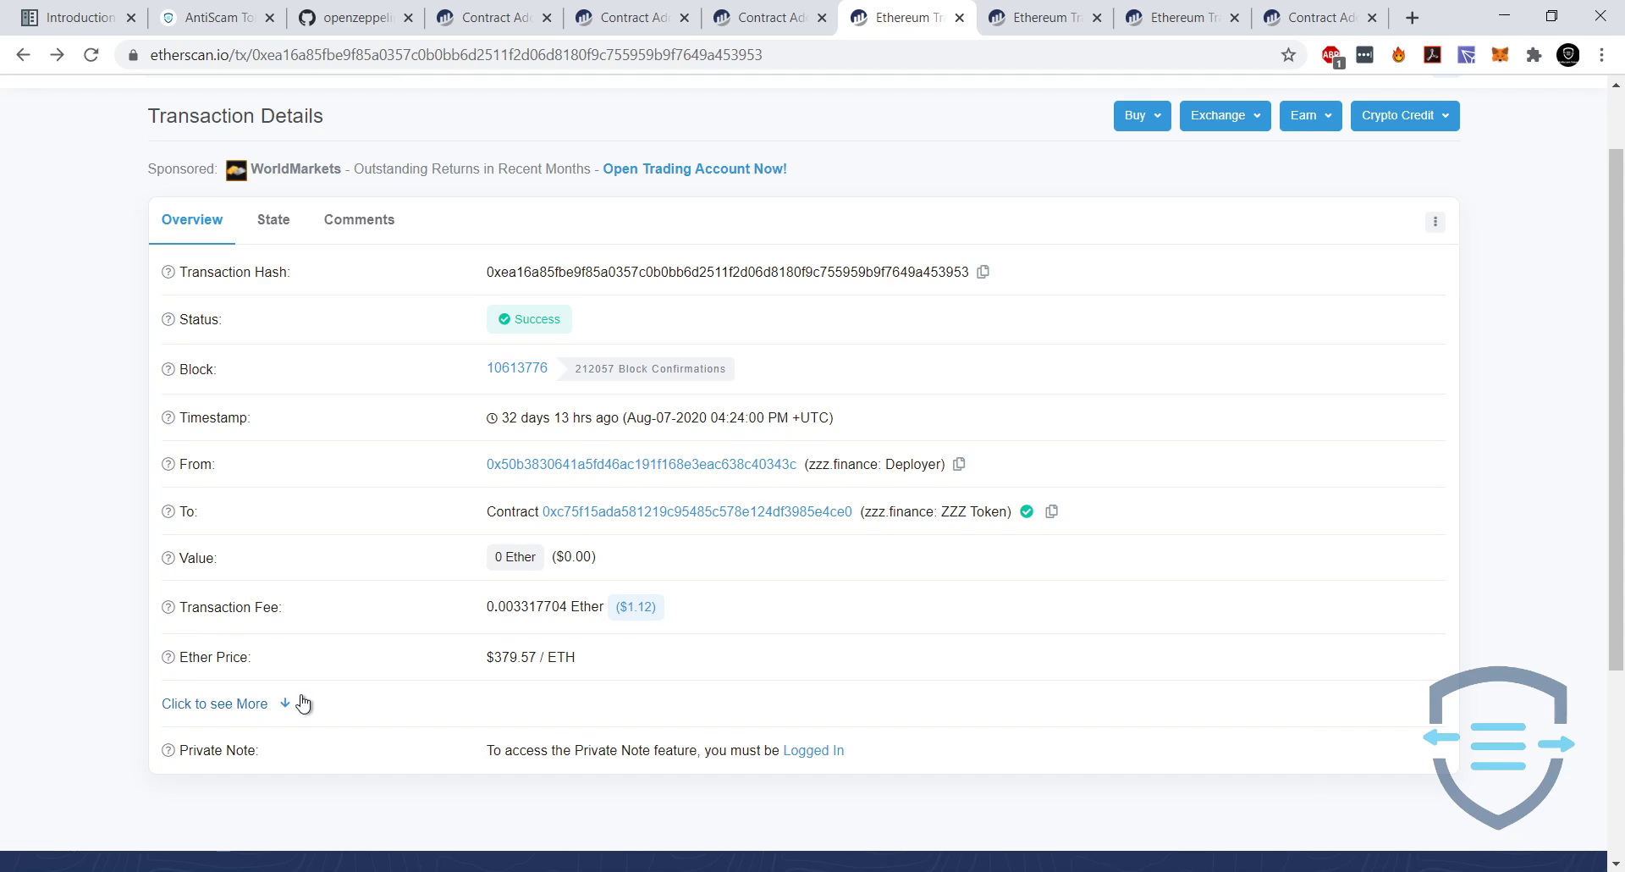
{"action": "scroll", "coordinate": [301, 700], "scroll_direction": "up", "scroll_amount": 1}
{"action": "scroll", "coordinate": [203, 467], "scroll_direction": "down", "scroll_amount": 4}
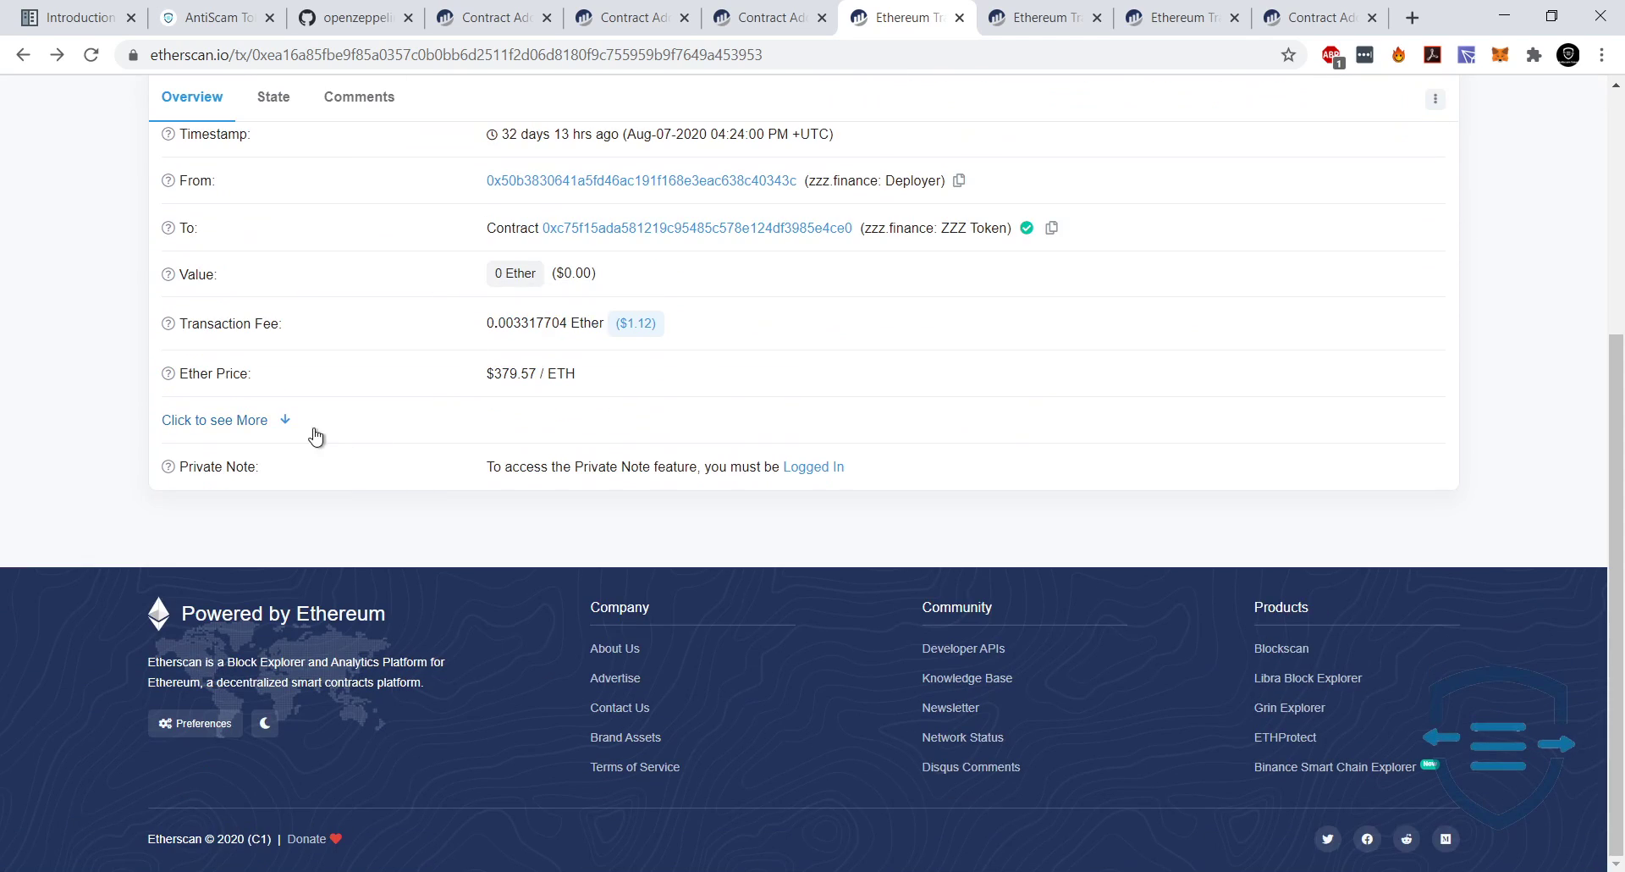
{"action": "left_click", "coordinate": [265, 421]}
{"action": "scroll", "coordinate": [236, 457], "scroll_direction": "up", "scroll_amount": 5}
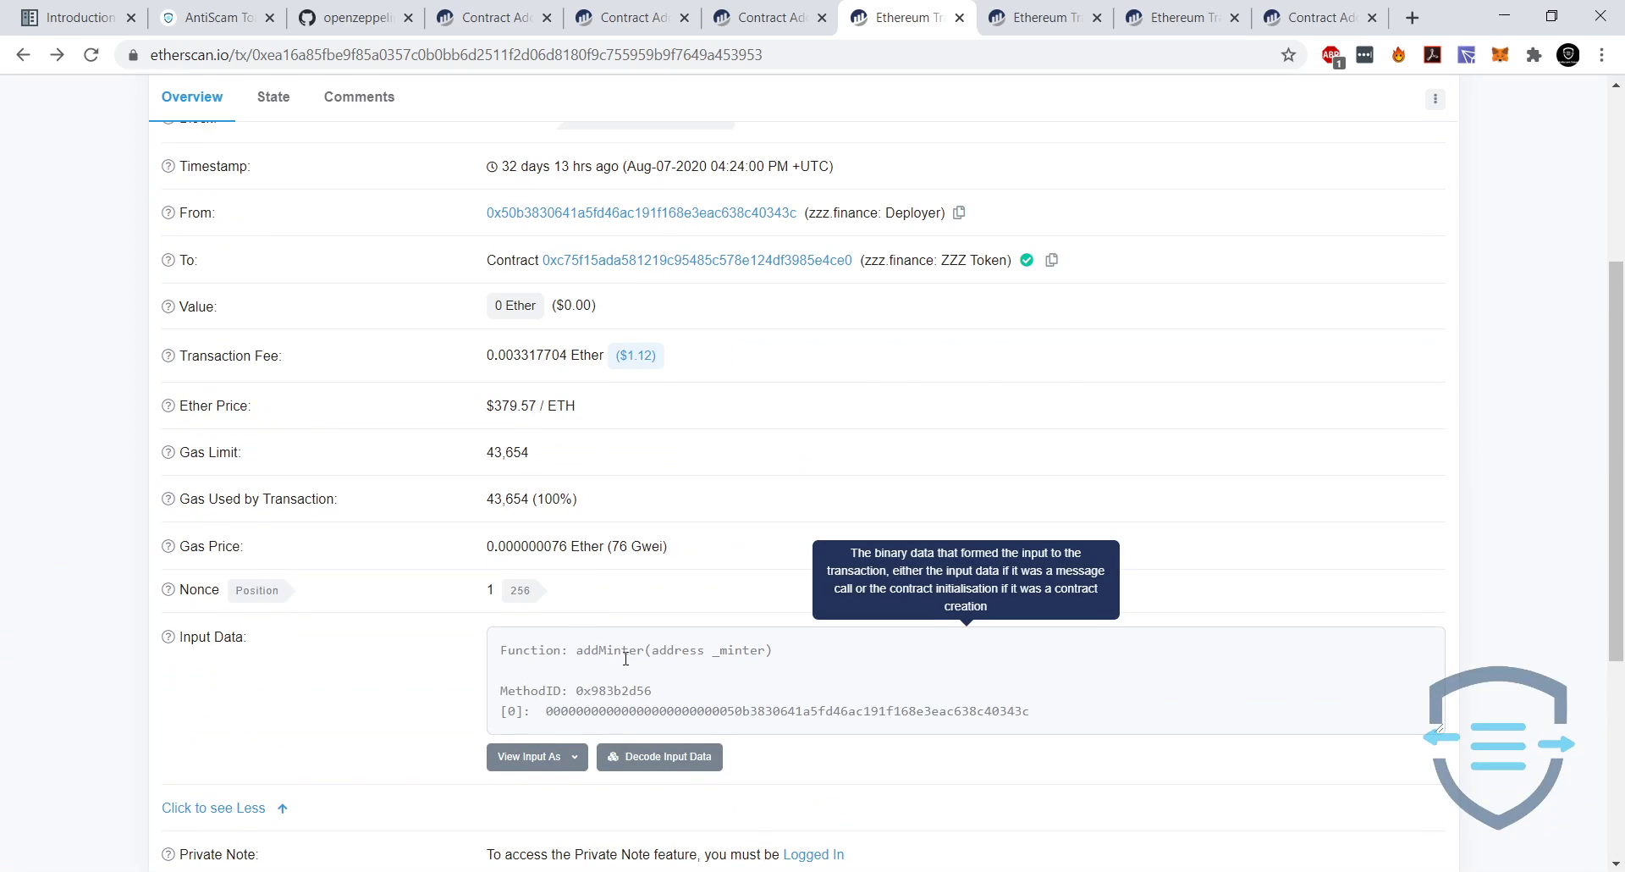
{"action": "left_click", "coordinate": [655, 756]}
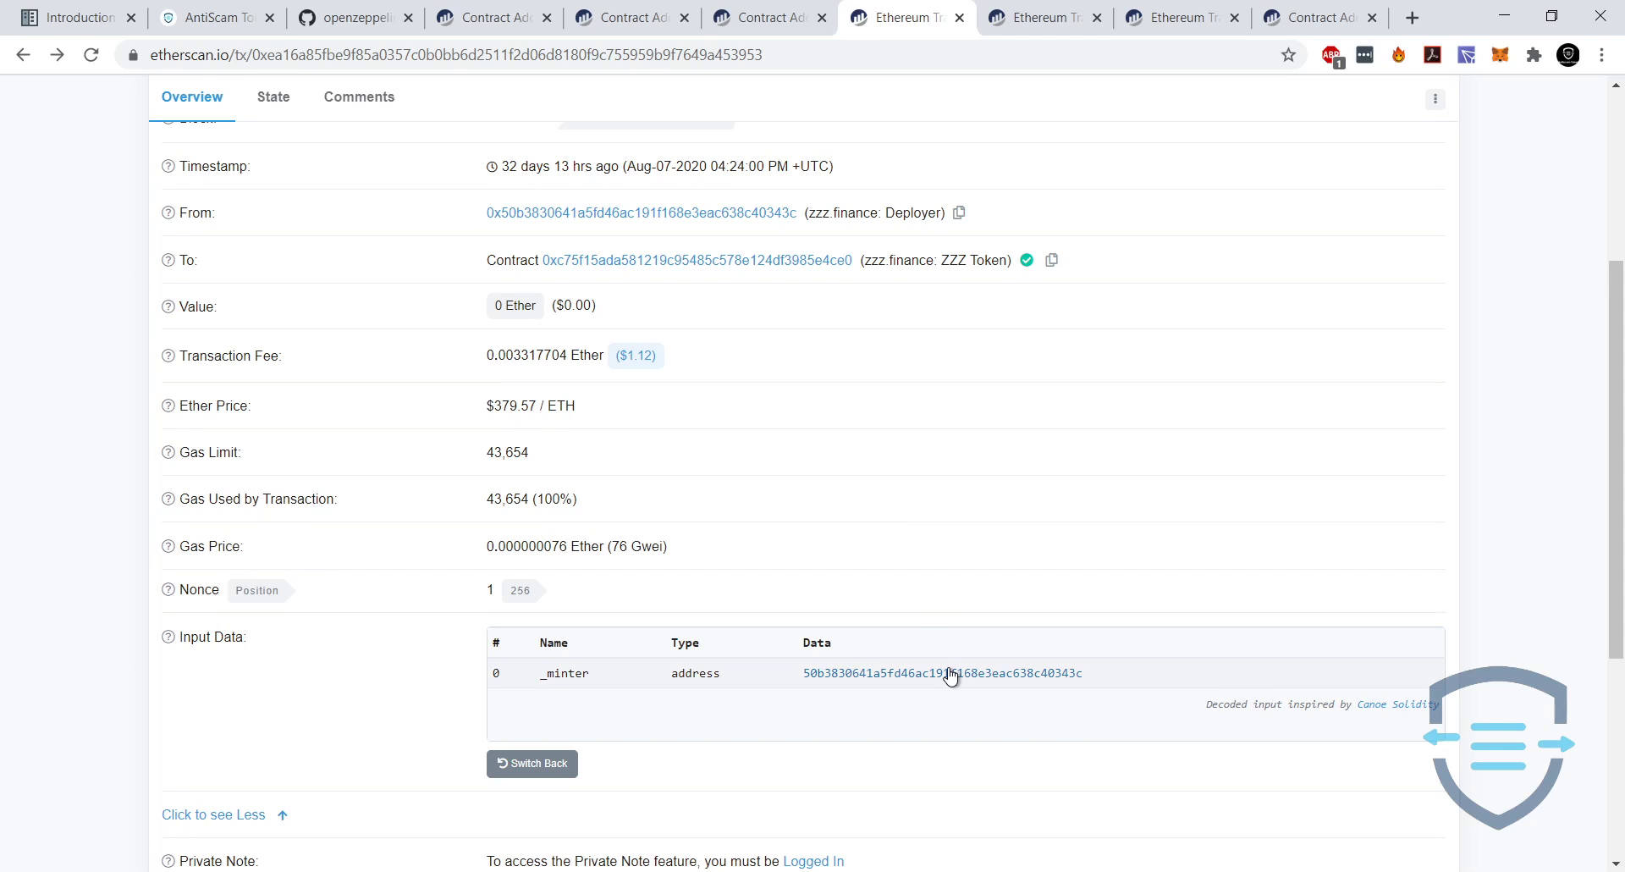
Open the next transaction's full details and decode its removeMinter input data.
{"action": "left_click", "coordinate": [1031, 24]}
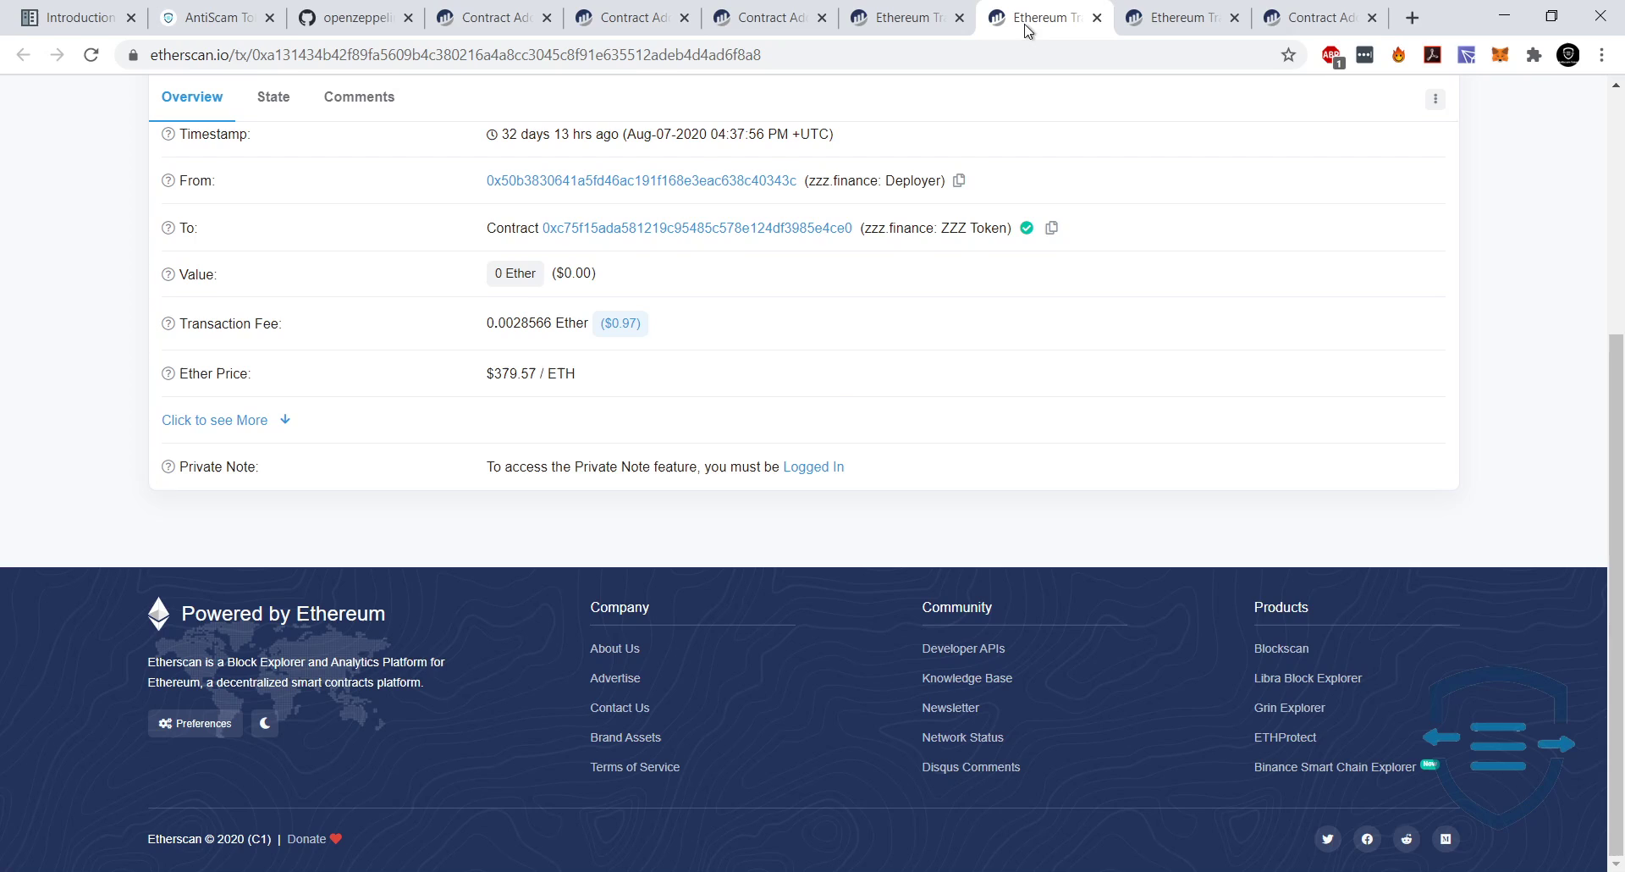
{"action": "left_click", "coordinate": [229, 430]}
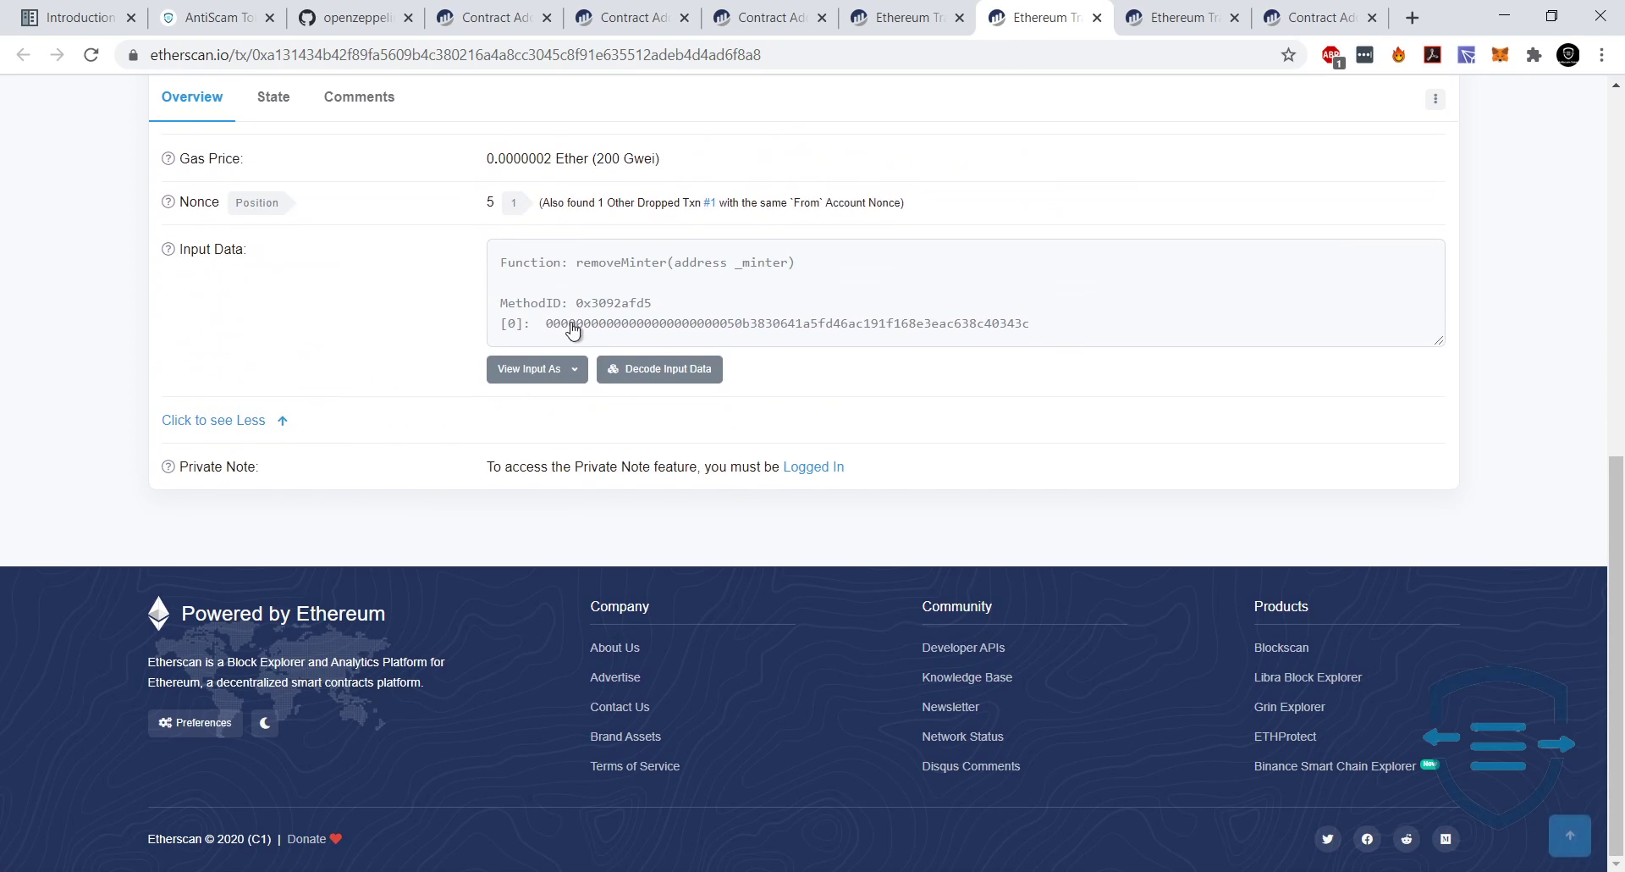
{"action": "left_click", "coordinate": [959, 18]}
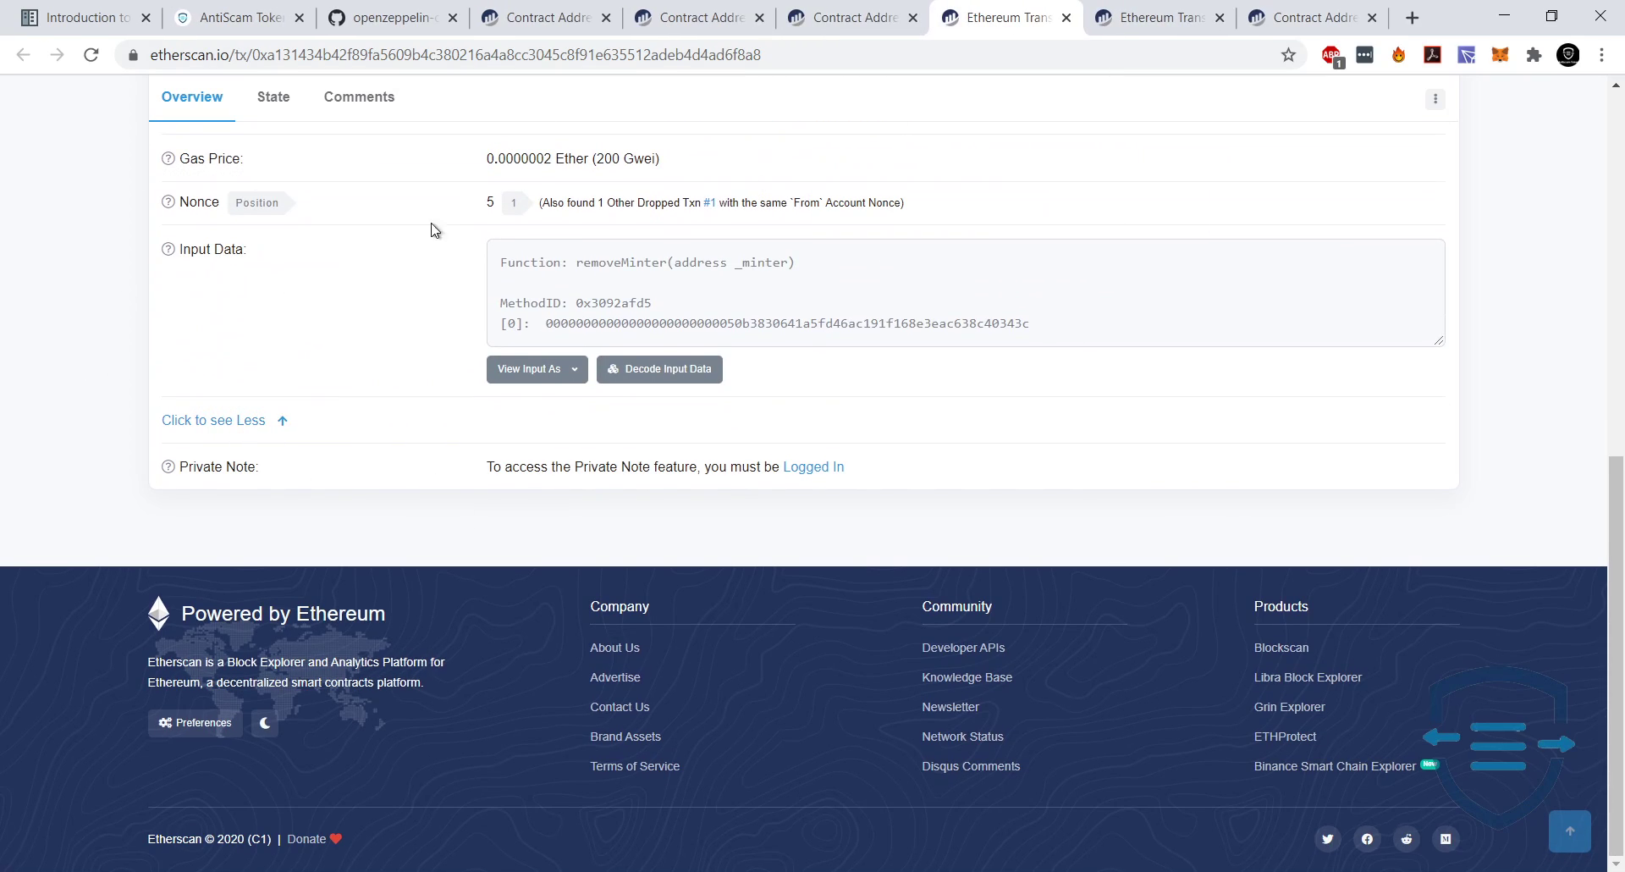
{"action": "scroll", "coordinate": [704, 515], "scroll_direction": "up", "scroll_amount": 5}
{"action": "left_click_drag", "start_coordinate": [704, 515], "coordinate": [660, 732]}
{"action": "left_click", "coordinate": [664, 781]}
{"action": "left_click", "coordinate": [665, 762]}
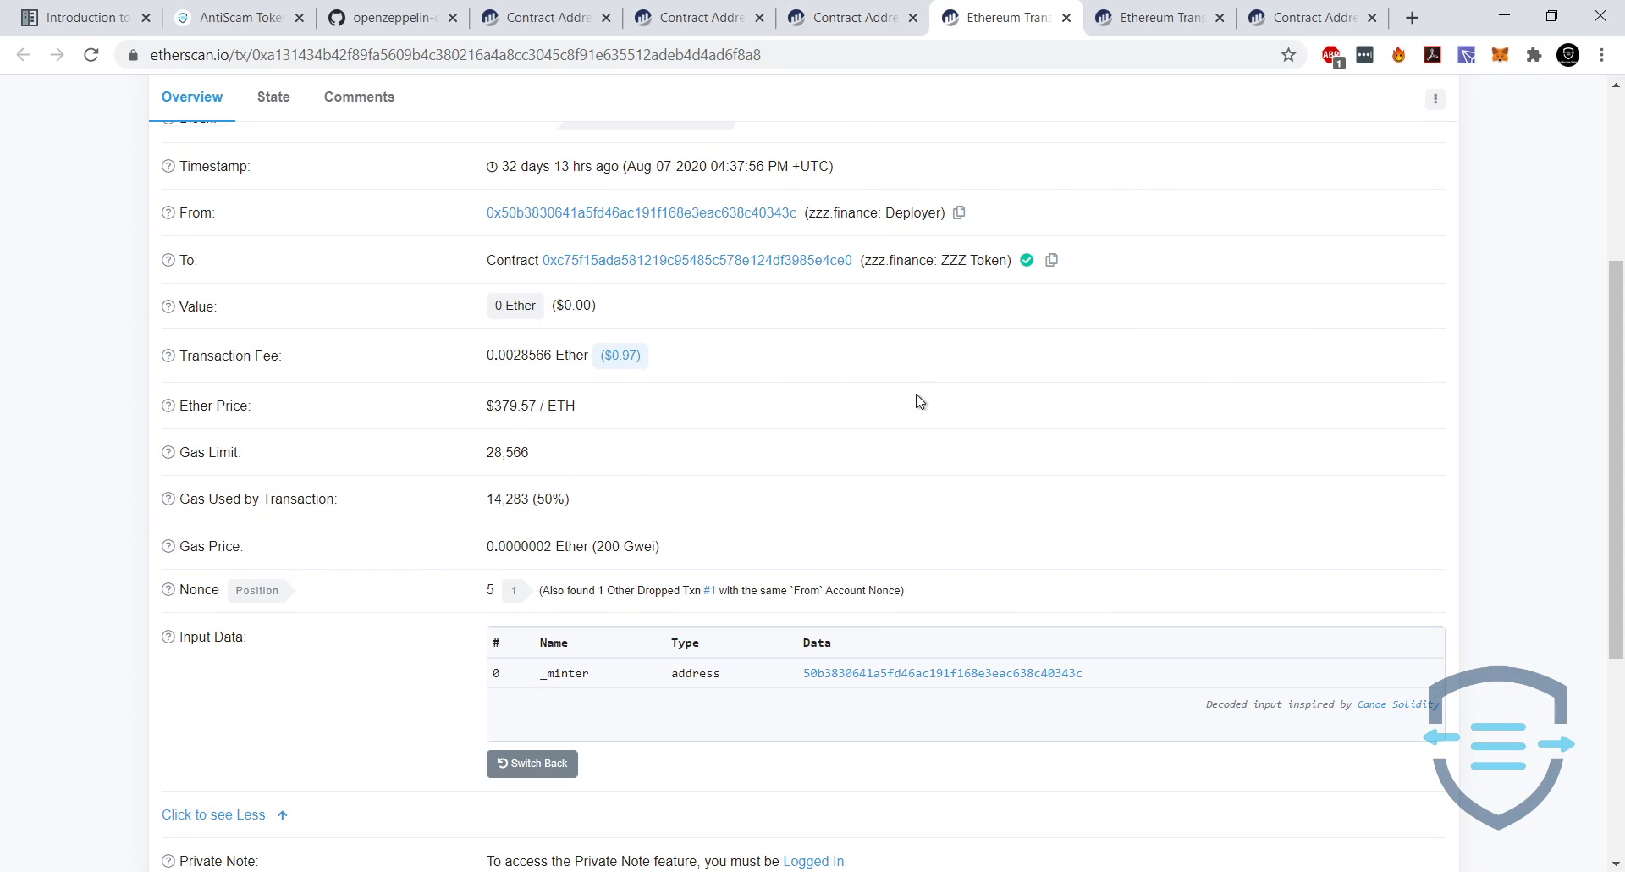
Back in the YFI source, highlight addMinter's governance check and minters[_minter] = true line.
{"action": "key", "text": "ctrl+w"}
{"action": "key", "text": "ctrl+shift+Tab"}
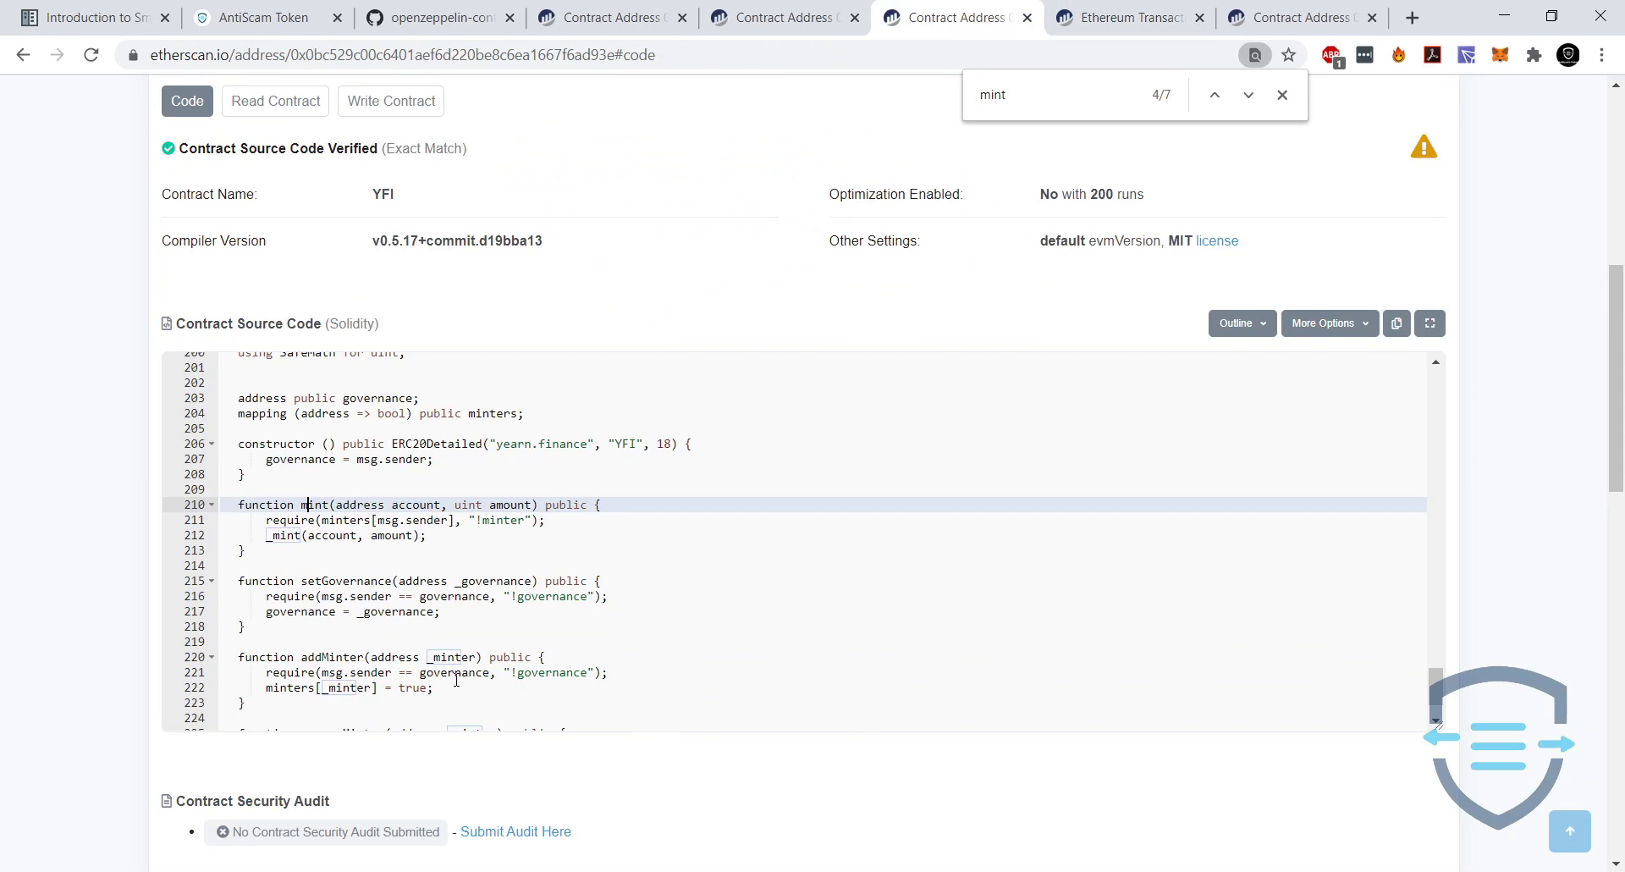
{"action": "left_click_drag", "start_coordinate": [456, 679], "coordinate": [254, 658]}
{"action": "left_click", "coordinate": [407, 702]}
{"action": "left_click_drag", "start_coordinate": [431, 687], "coordinate": [230, 657]}
{"action": "left_click", "coordinate": [429, 687]}
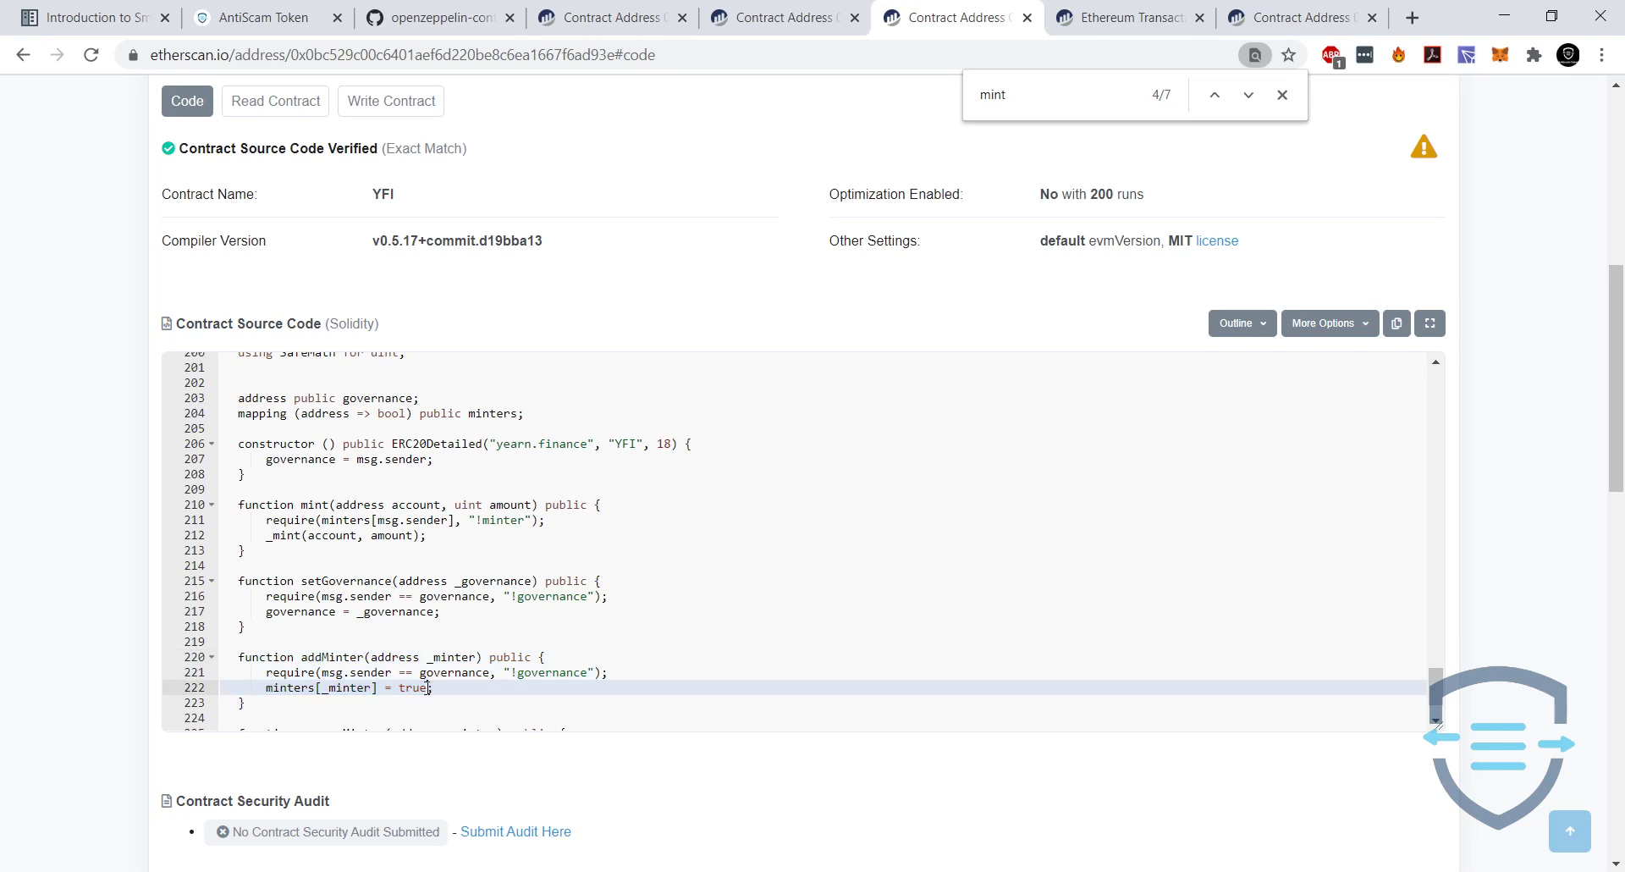
Decode the setGovernance transaction input and select the new governance address ending in dead.
{"action": "left_click", "coordinate": [1136, 16]}
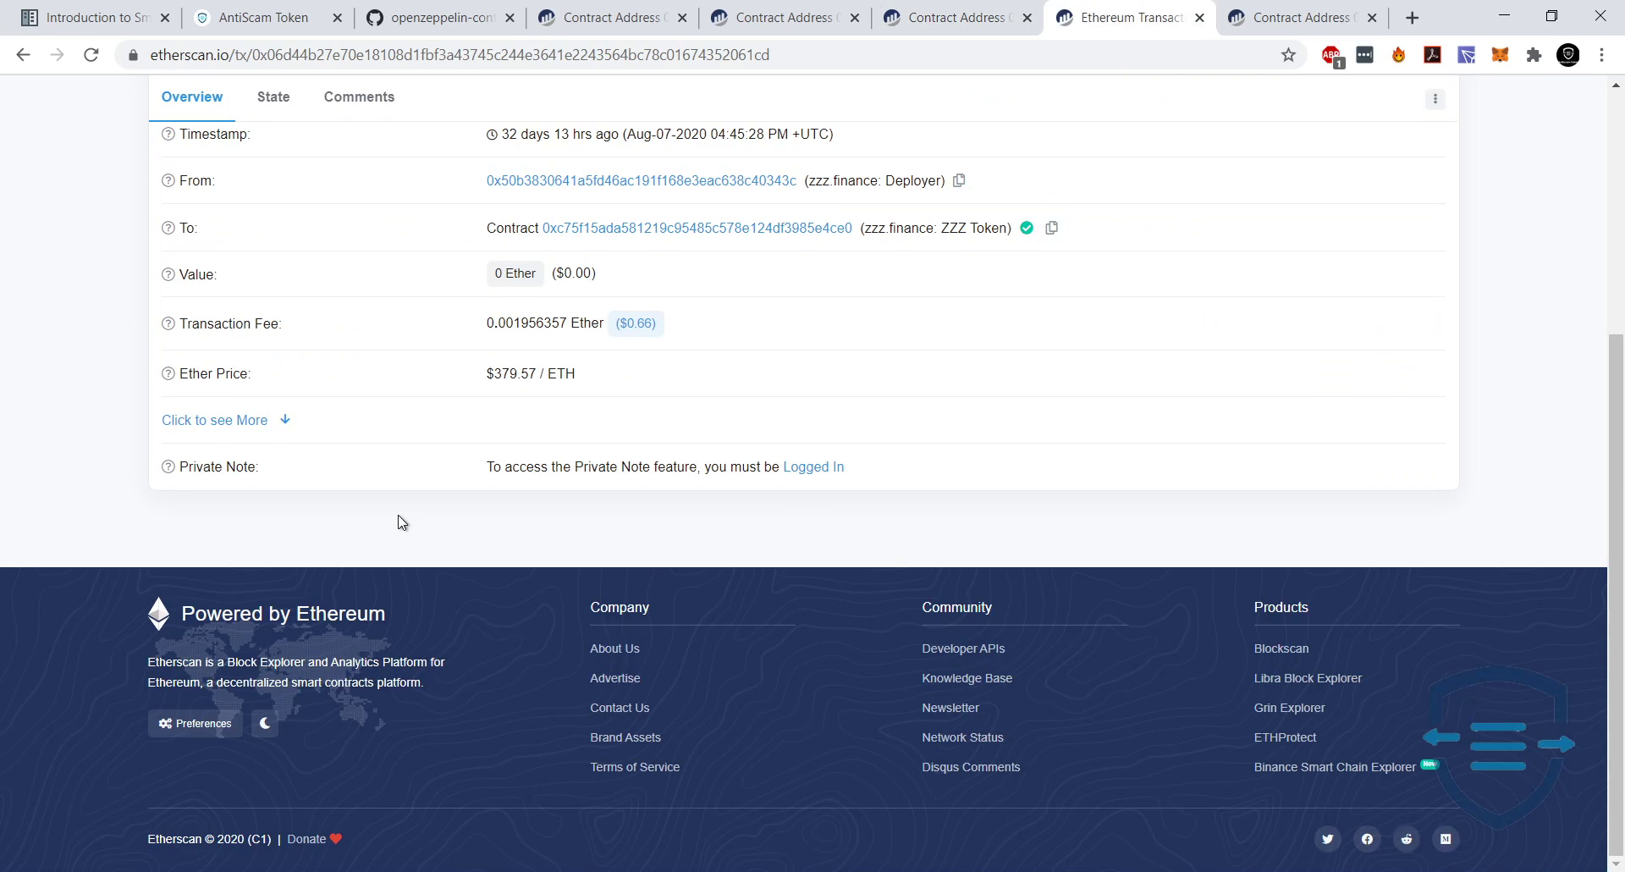
{"action": "left_click", "coordinate": [217, 419]}
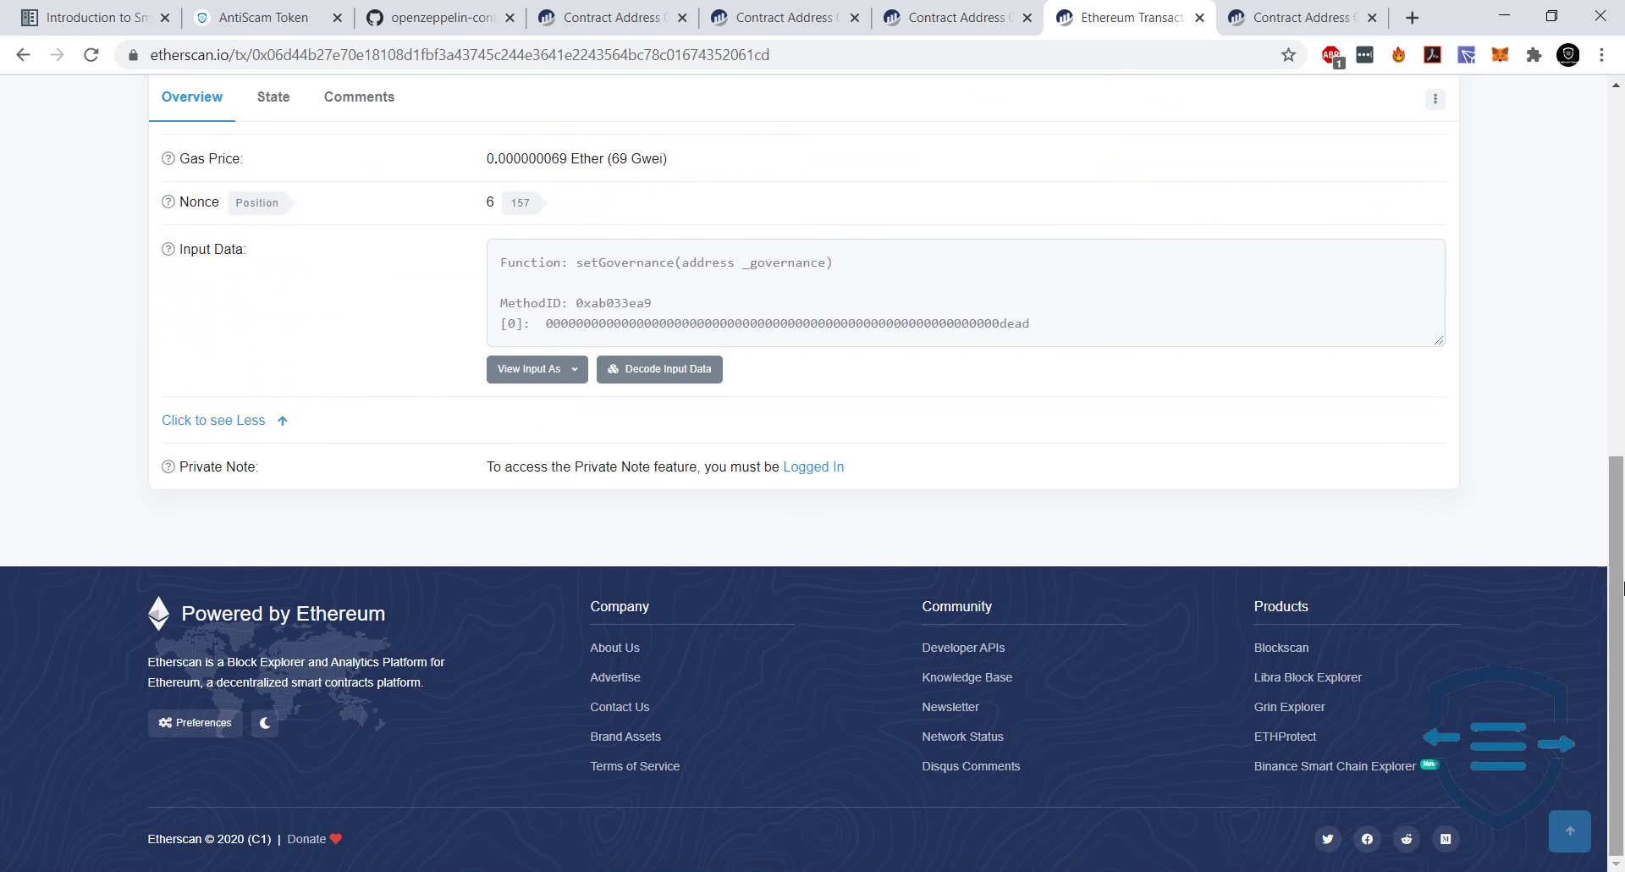
{"action": "scroll", "coordinate": [554, 508], "scroll_direction": "up", "scroll_amount": 3}
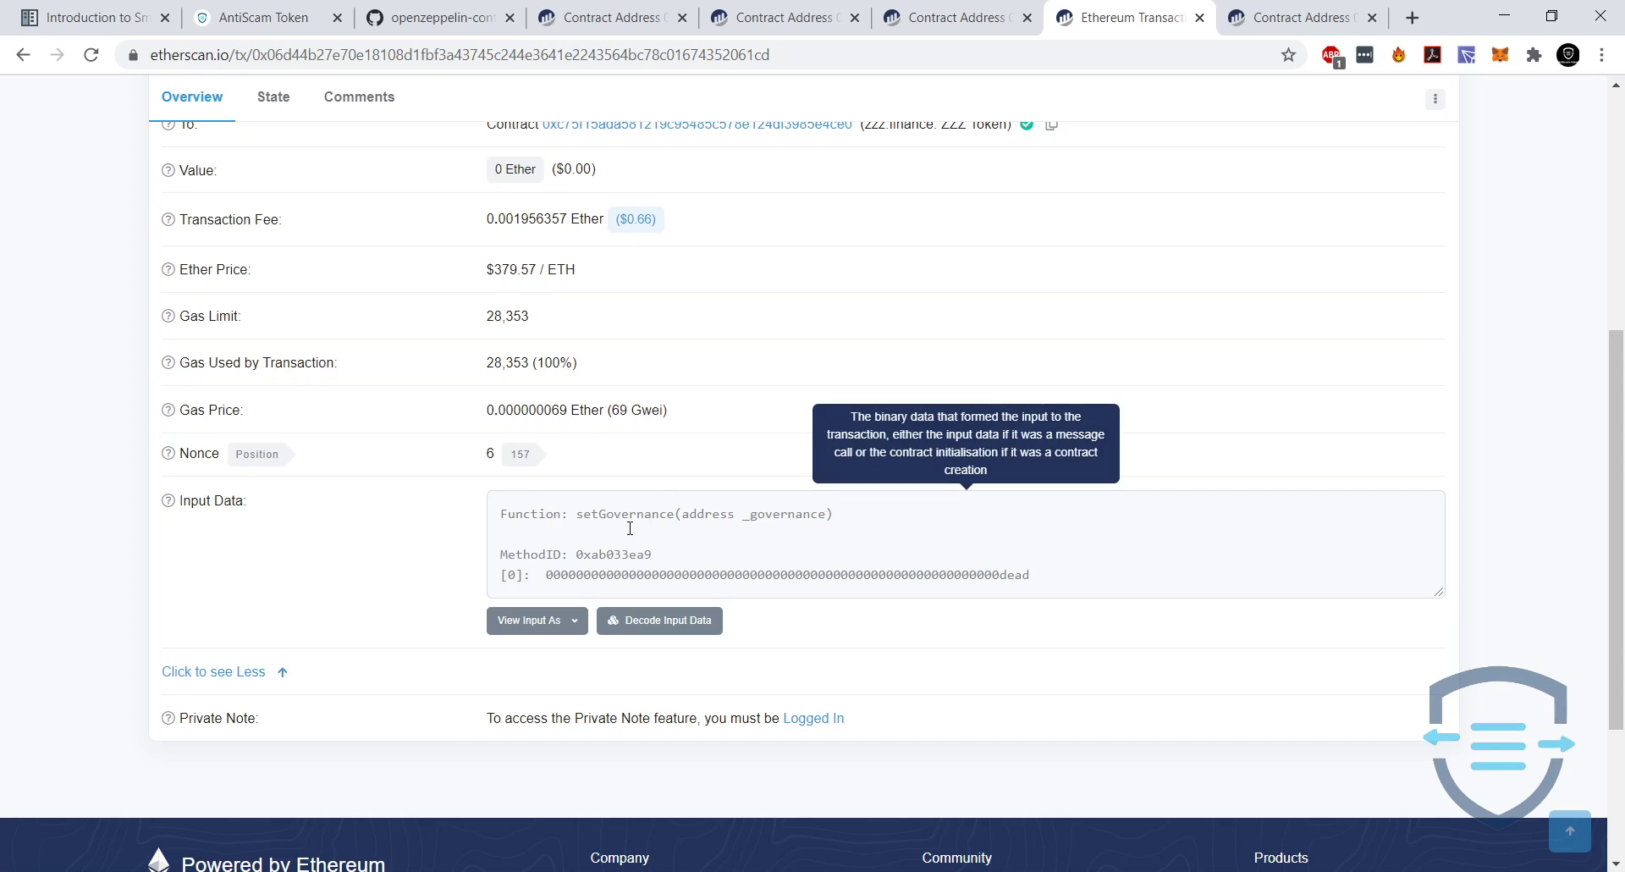
{"action": "left_click", "coordinate": [636, 621]}
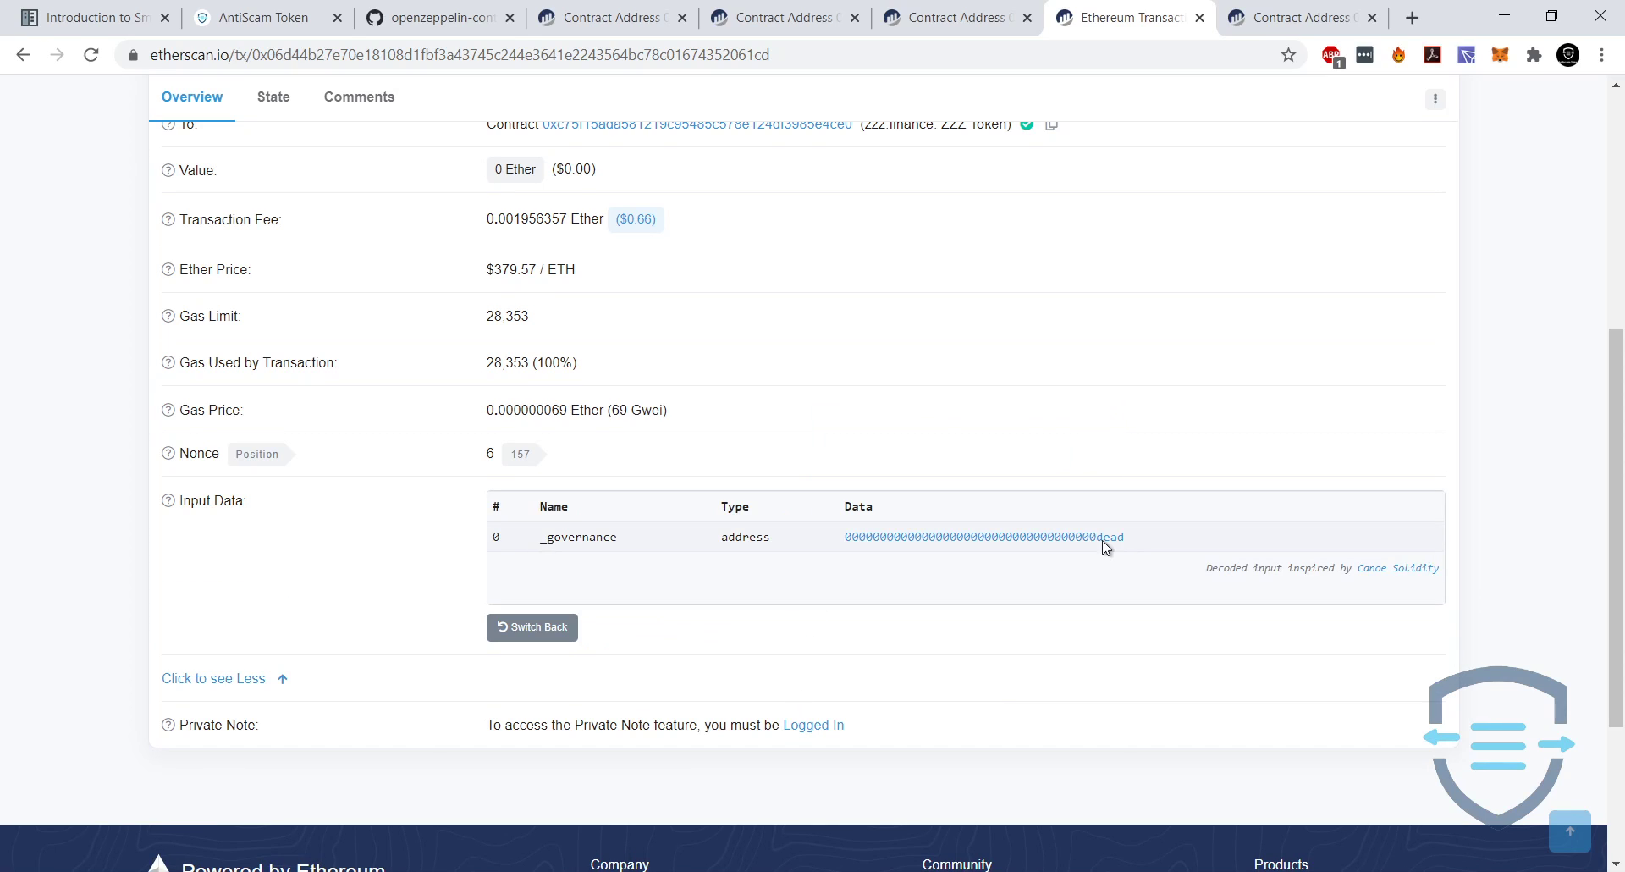
{"action": "double_click", "coordinate": [1011, 550]}
{"action": "left_click", "coordinate": [934, 546]}
{"action": "double_click", "coordinate": [935, 545]}
{"action": "left_click", "coordinate": [956, 17]}
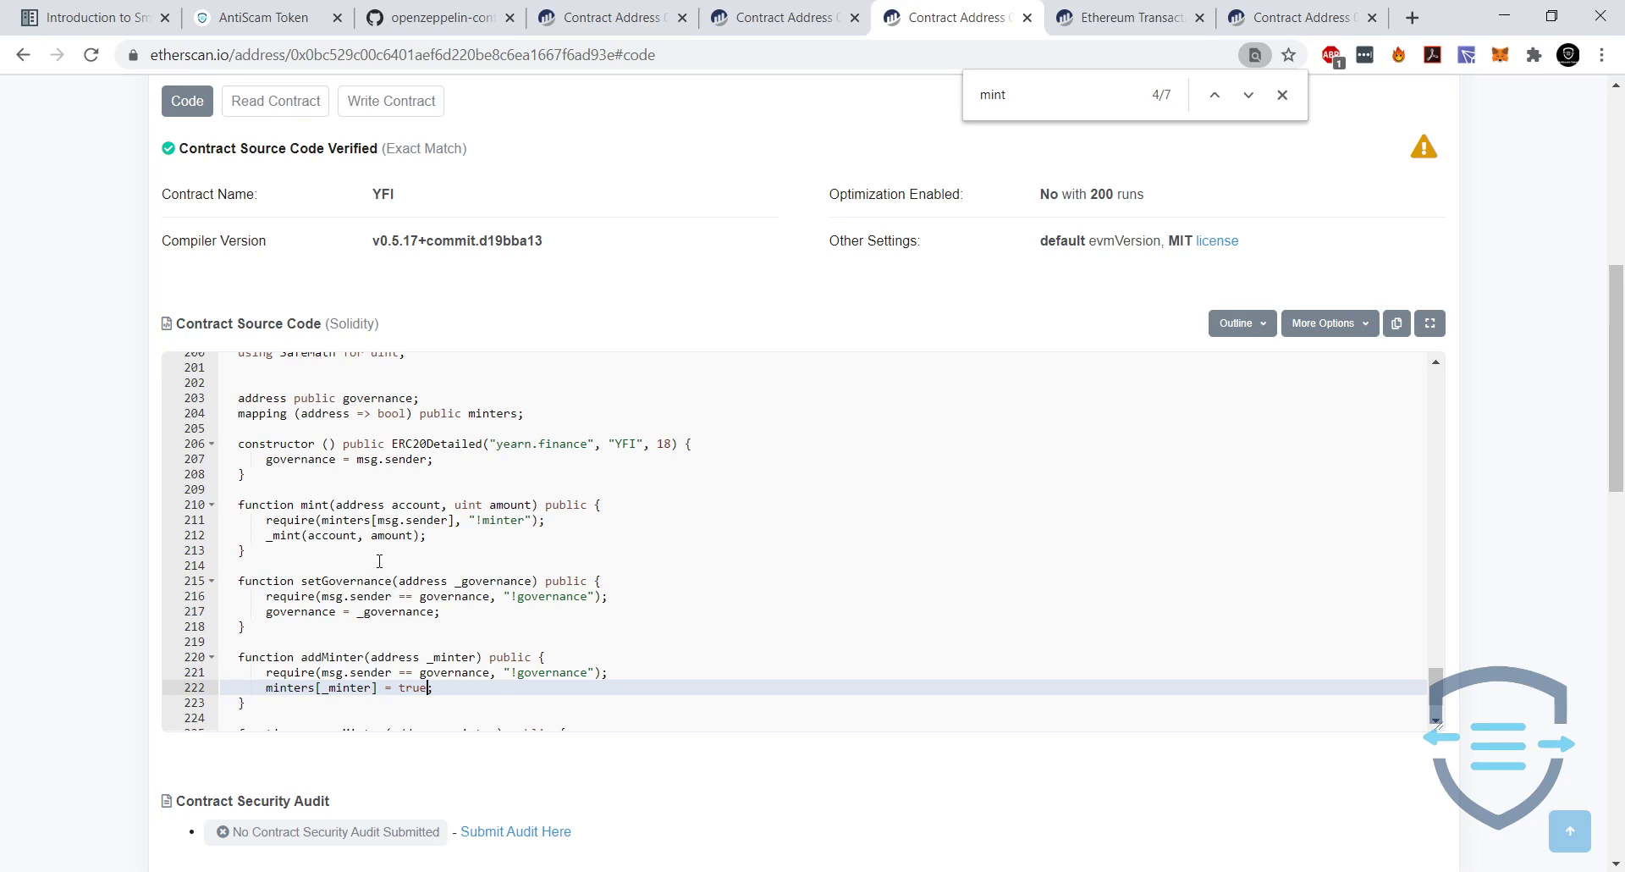
Close the transaction page and return to the YFI contract code.
{"action": "left_click", "coordinate": [1117, 17]}
{"action": "middle_click", "coordinate": [1110, 13]}
{"action": "left_click", "coordinate": [1039, 5]}
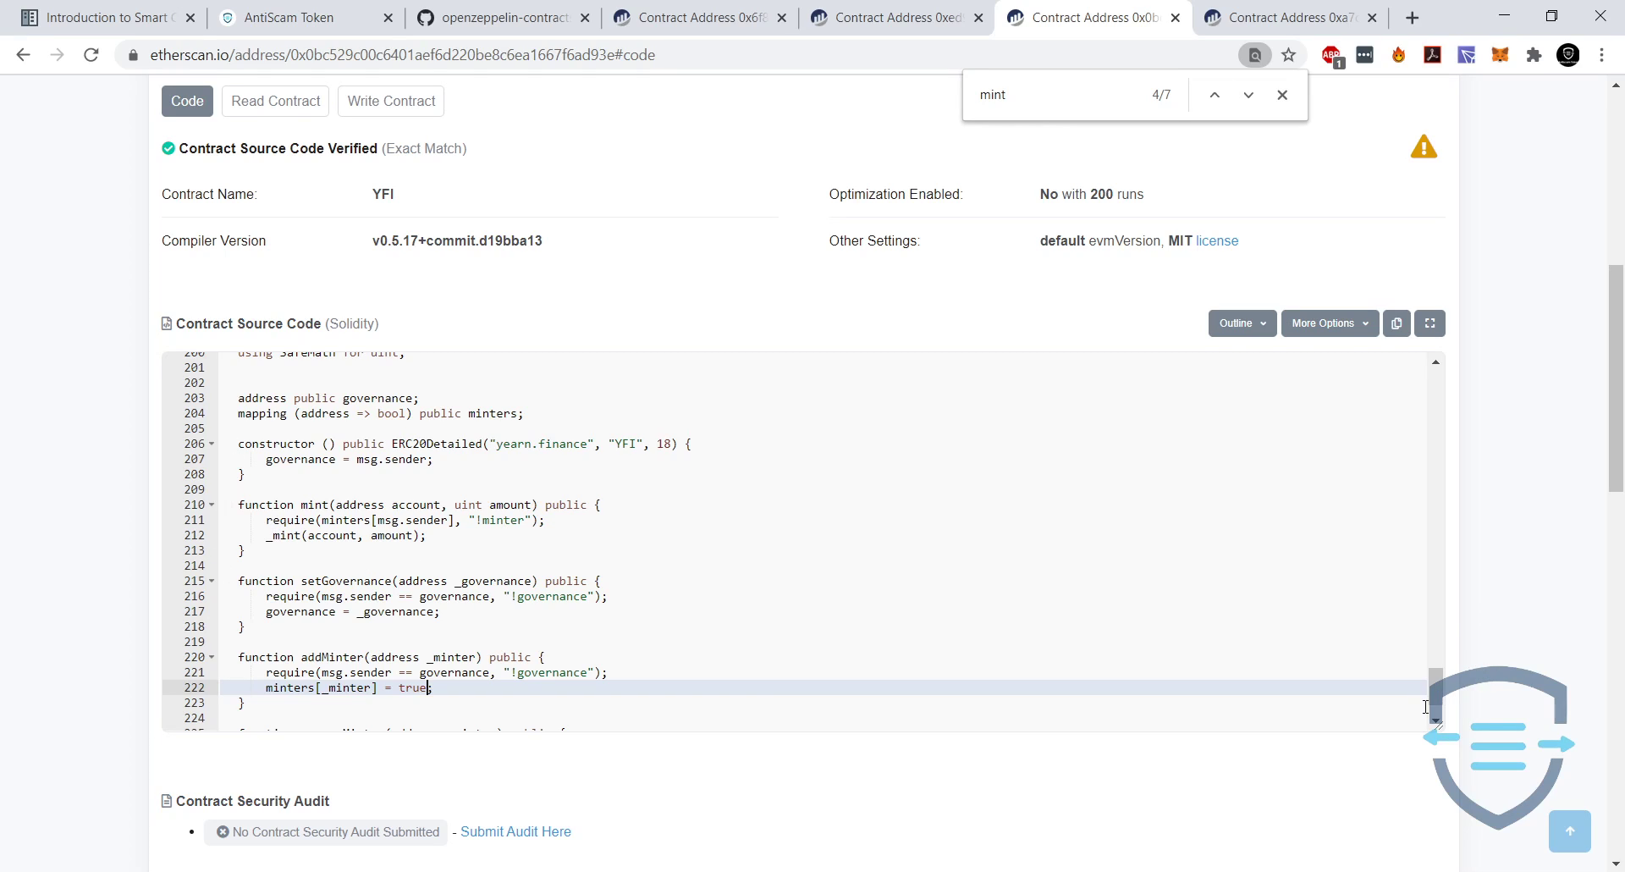
Review YFI's addMinter and removeMinter functions, then close the mint search.
{"action": "left_click_drag", "start_coordinate": [1430, 694], "coordinate": [1399, 711]}
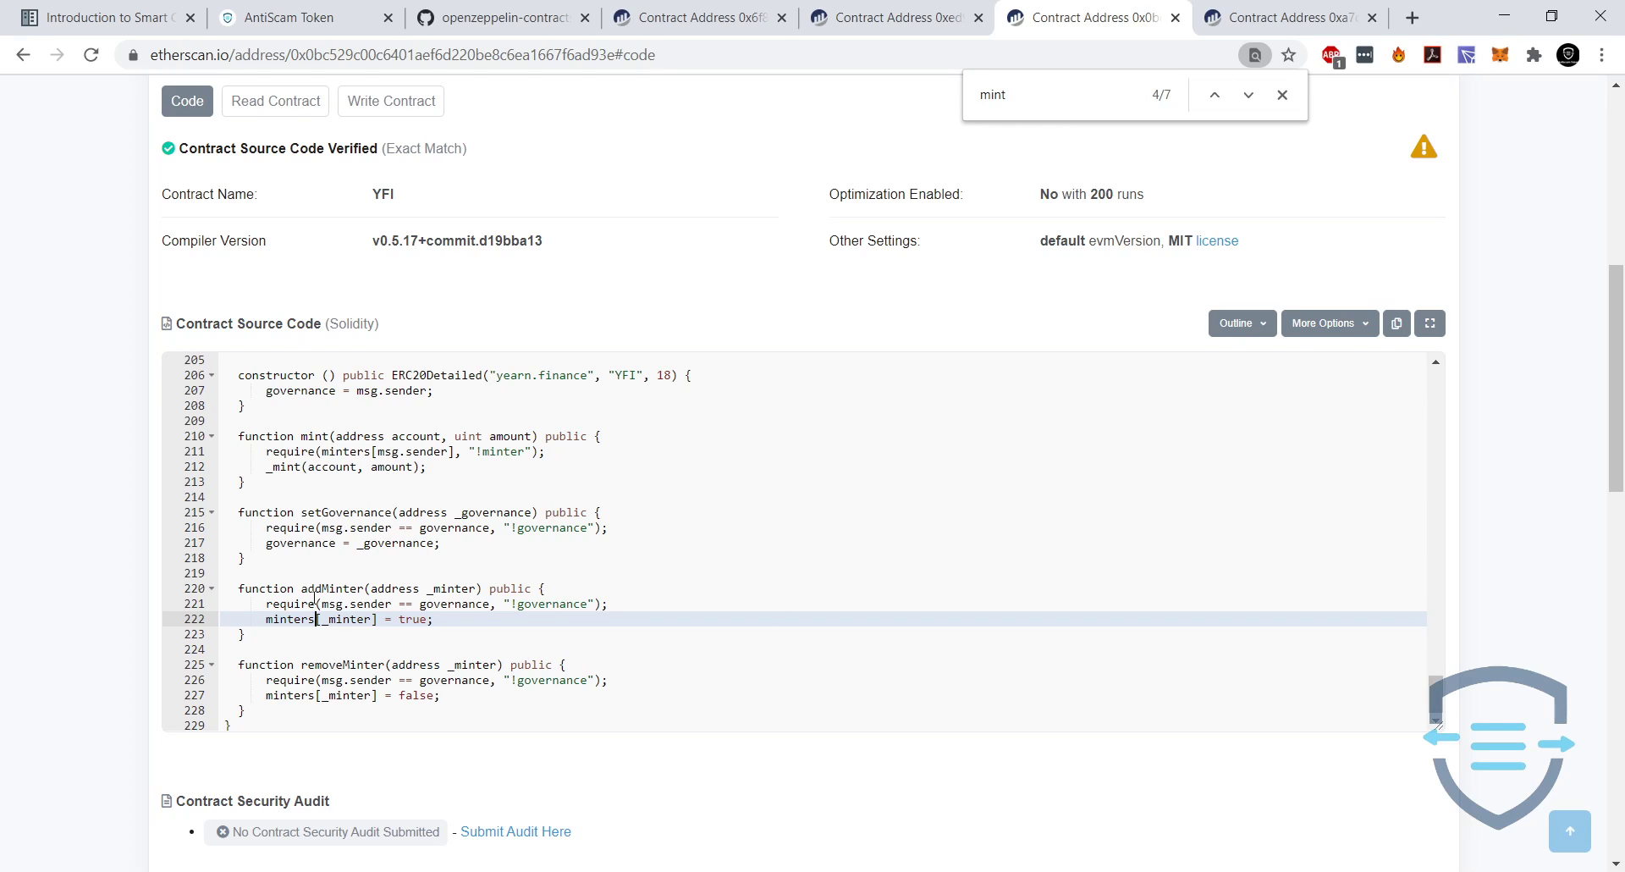
{"action": "left_click_drag", "start_coordinate": [316, 588], "coordinate": [237, 635]}
{"action": "left_click", "coordinate": [242, 633]}
{"action": "left_click_drag", "start_coordinate": [364, 721], "coordinate": [229, 664]}
{"action": "left_click", "coordinate": [392, 680]}
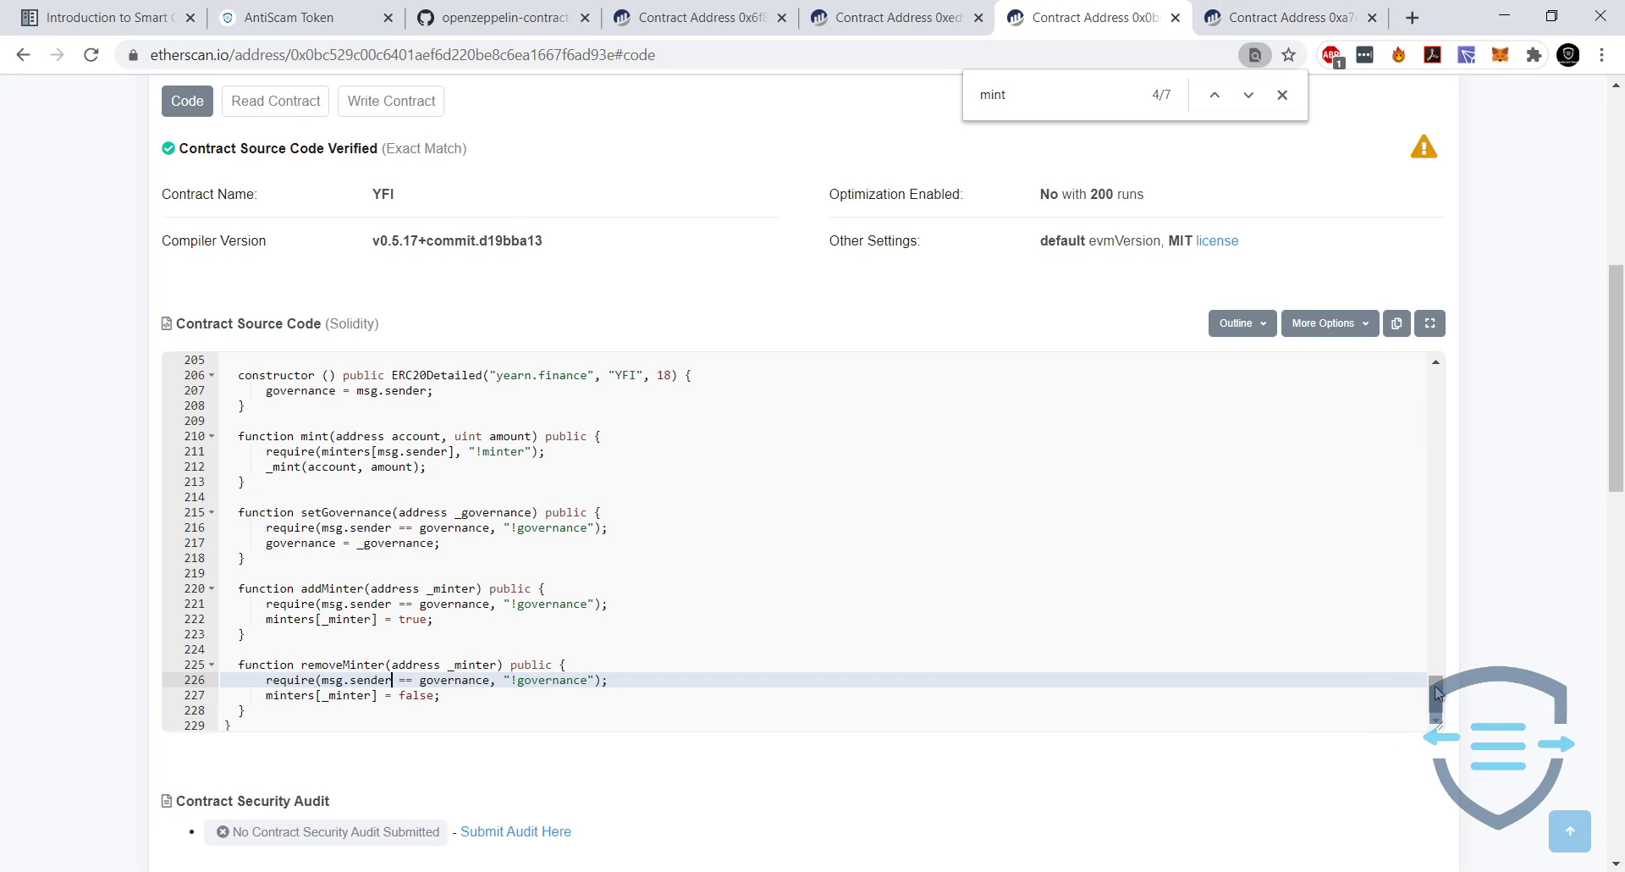
{"action": "mouse_move", "coordinate": [1436, 692]}
{"action": "left_mouse_down"}
{"action": "mouse_move", "coordinate": [1469, 660]}
{"action": "mouse_move", "coordinate": [1458, 671]}
{"action": "left_mouse_up"}
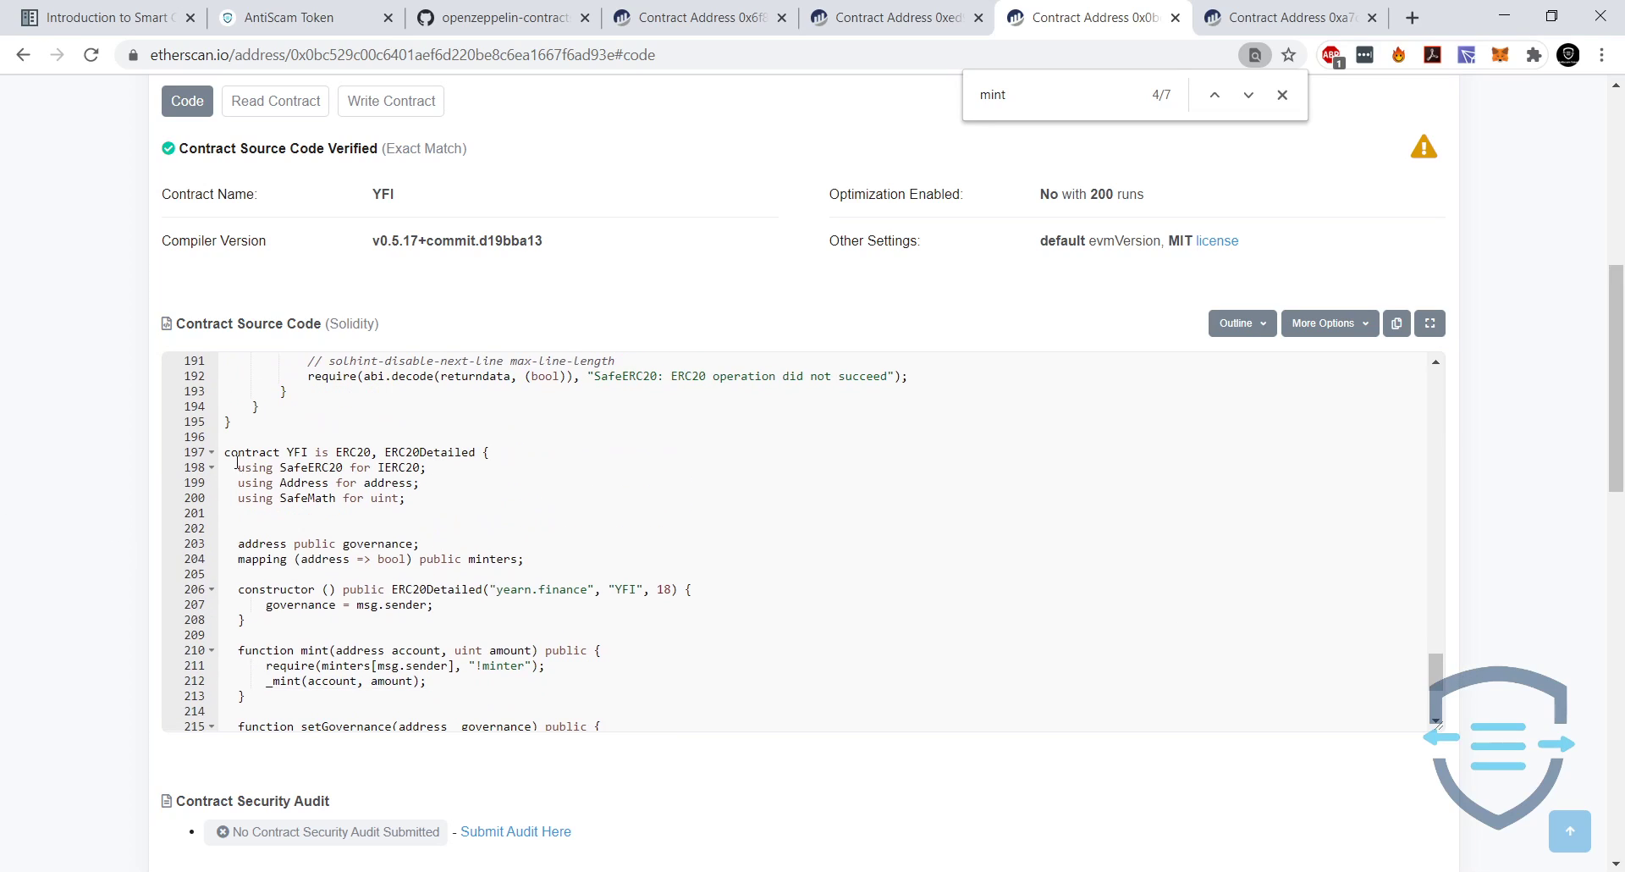
{"action": "scroll", "coordinate": [340, 607], "scroll_direction": "down", "scroll_amount": 1}
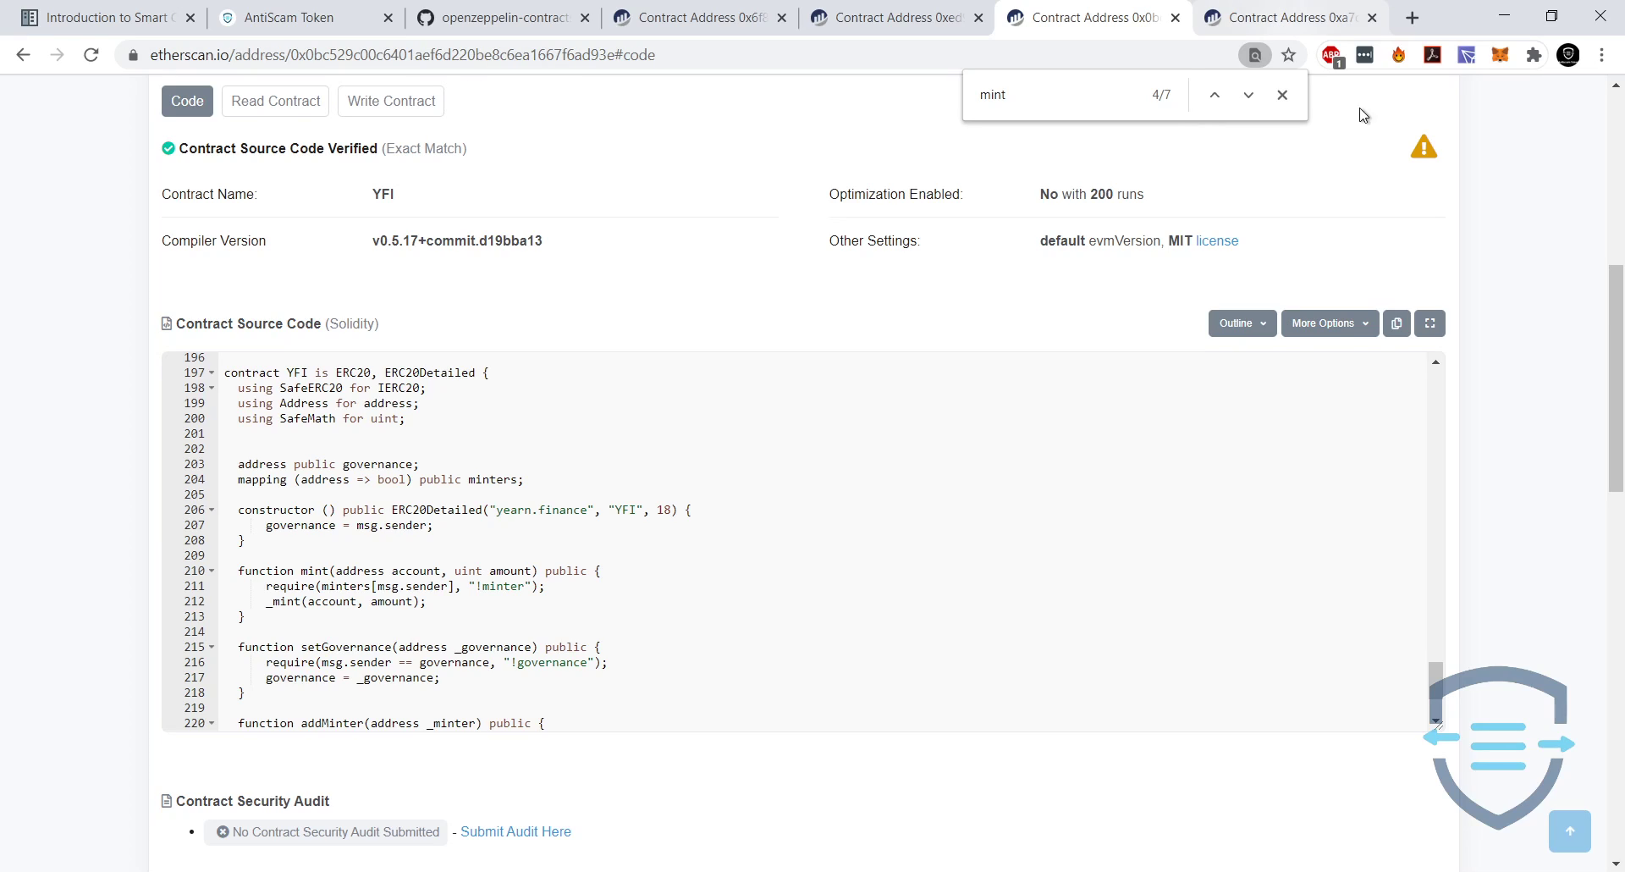
{"action": "left_click", "coordinate": [1282, 95]}
Switch to the UNITRADE contract code and jump to its next _mint match.
{"action": "left_click", "coordinate": [863, 26]}
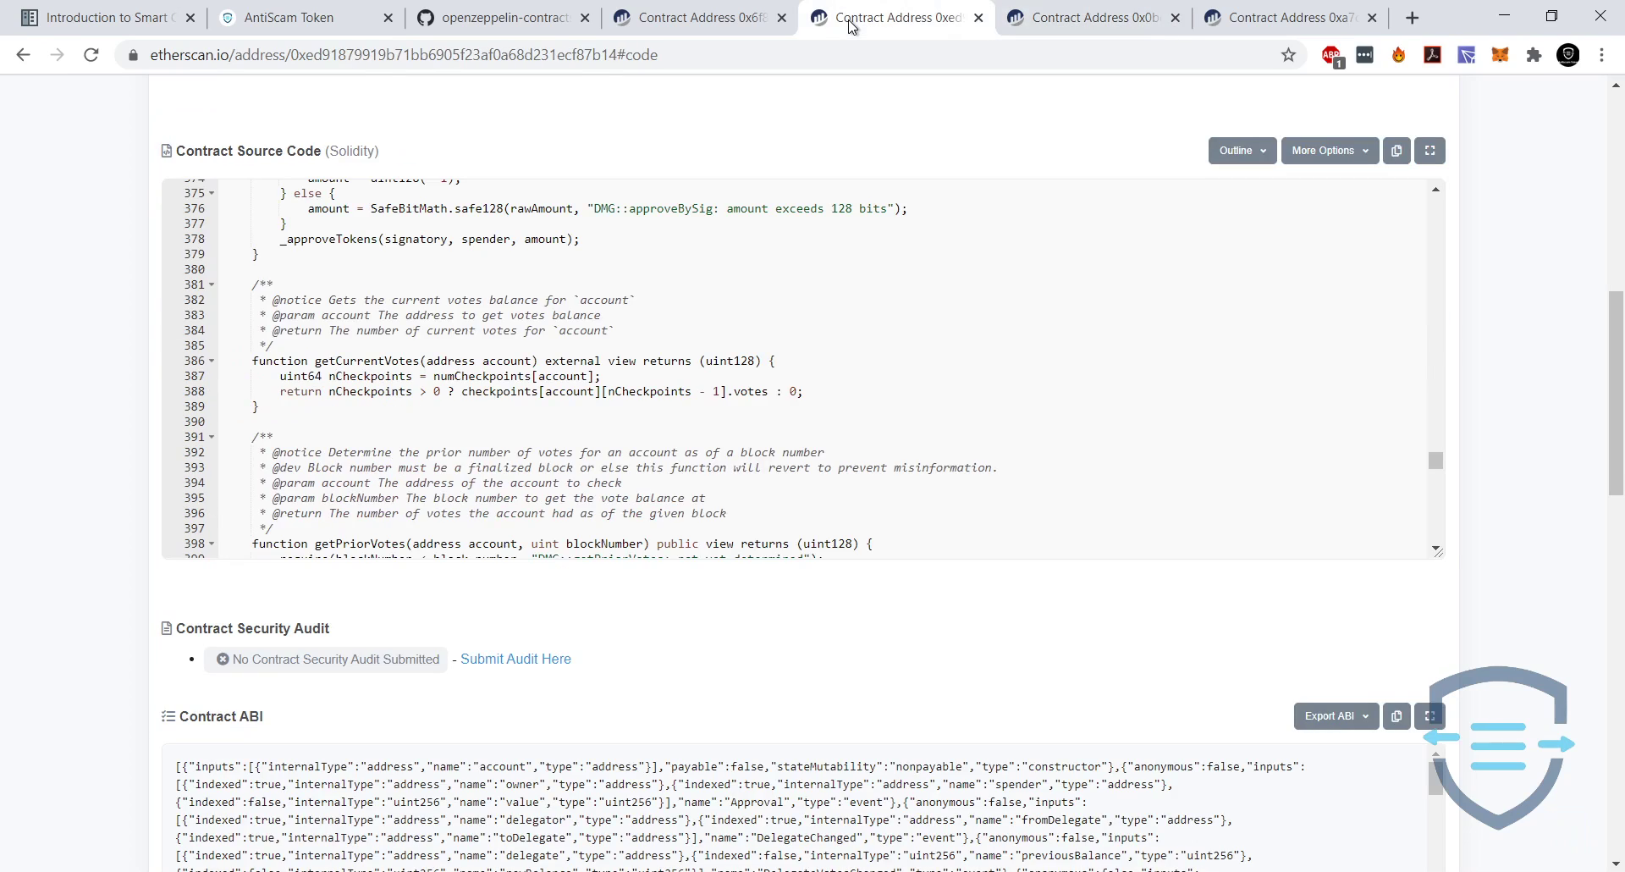
{"action": "left_click", "coordinate": [508, 17]}
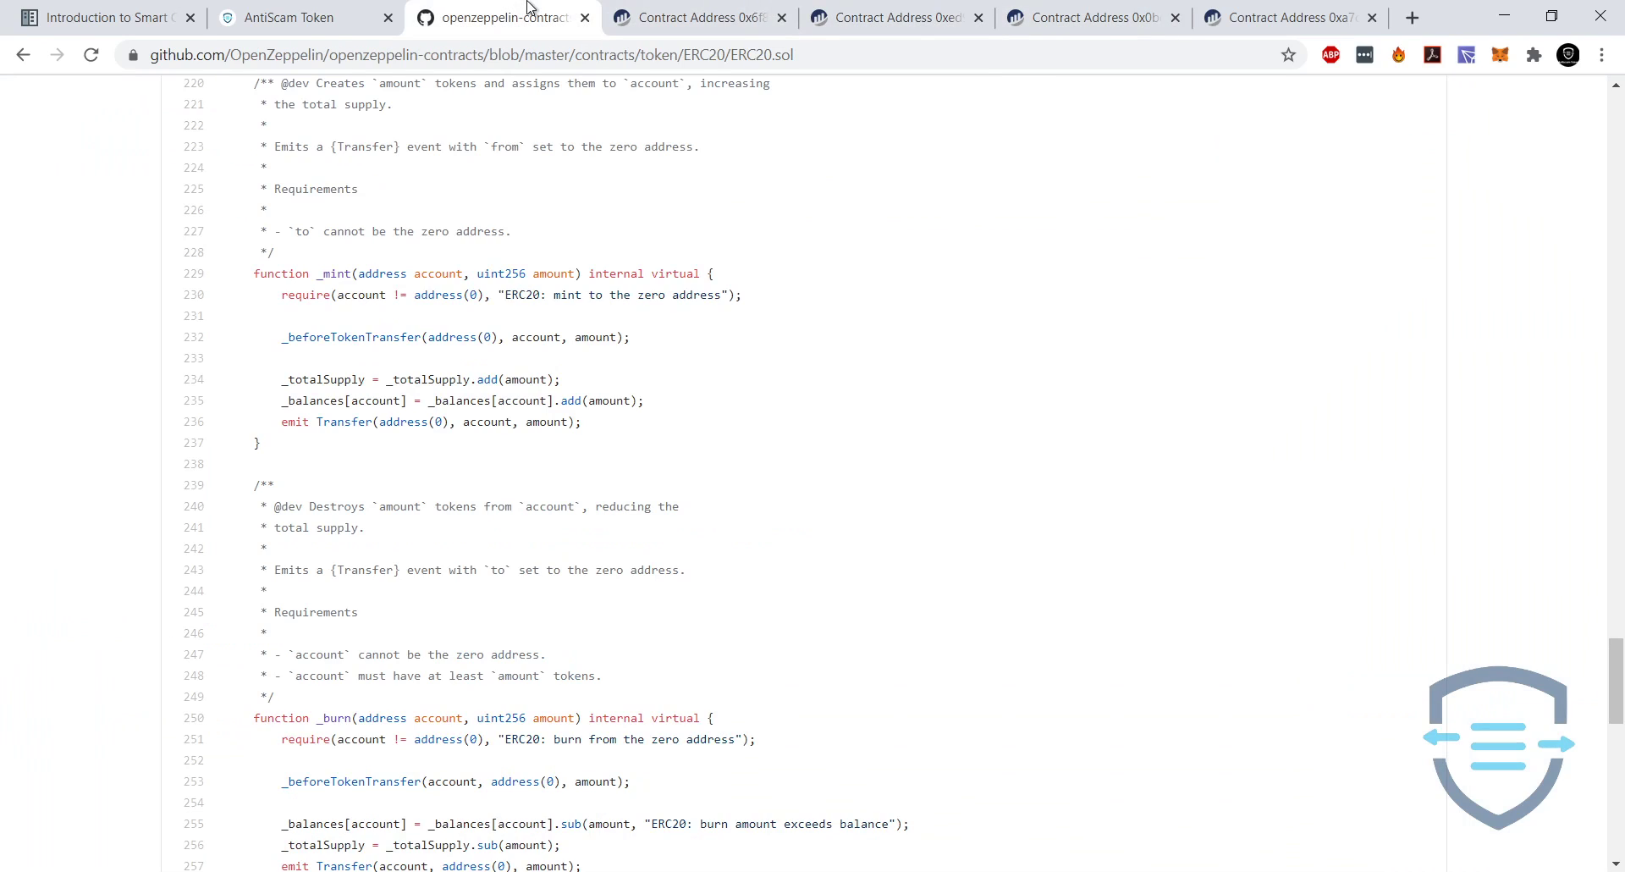
{"action": "left_click", "coordinate": [703, 17]}
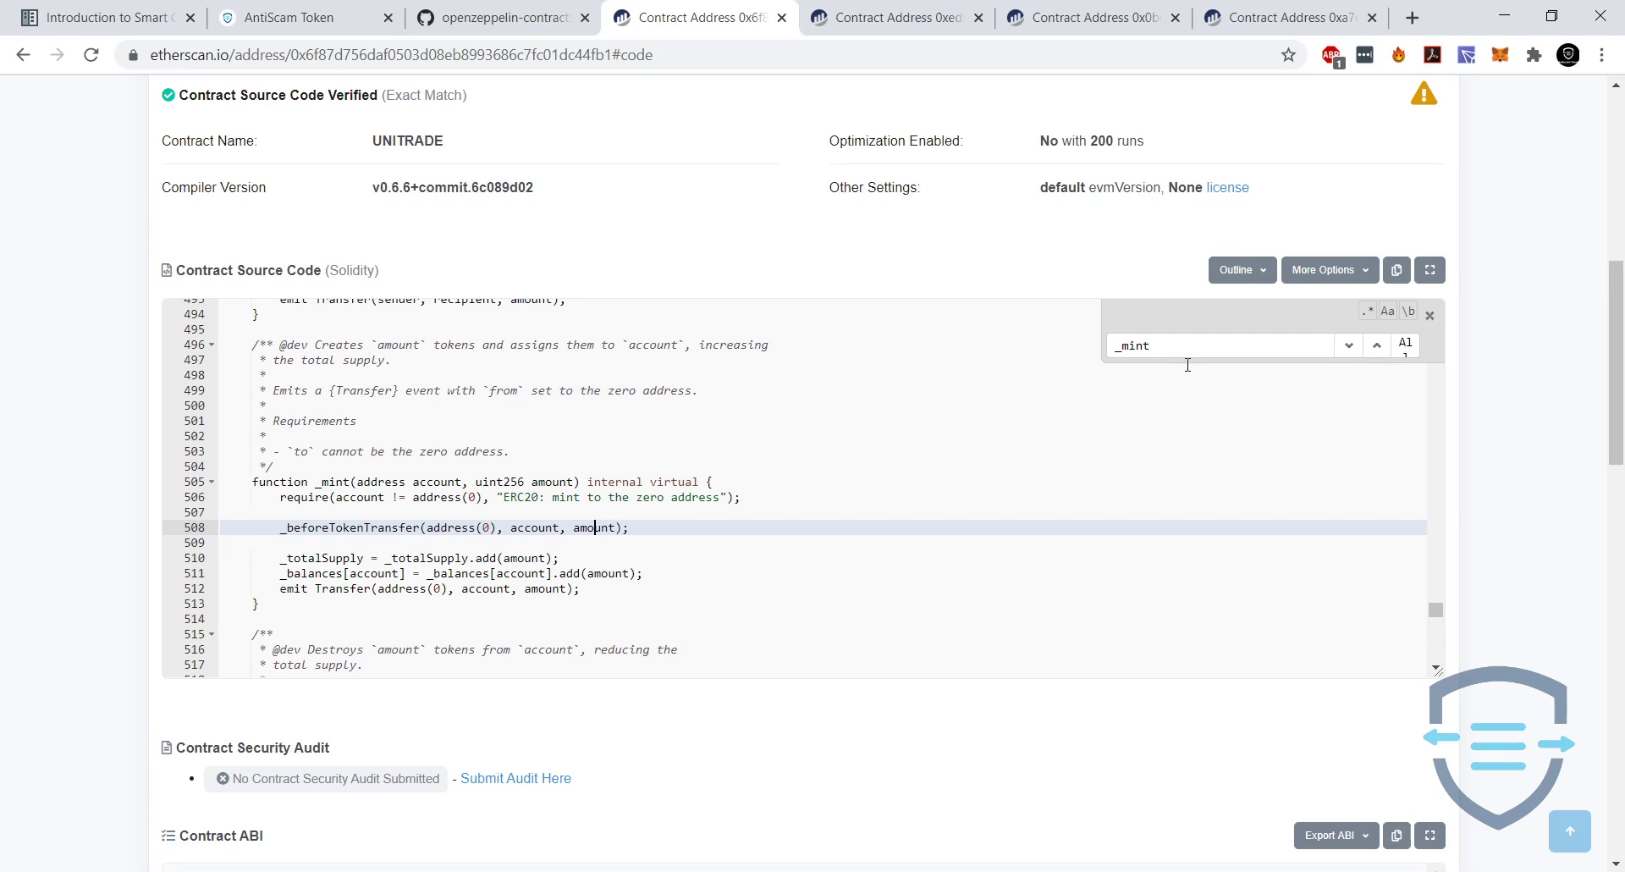
{"action": "key", "text": "Return"}
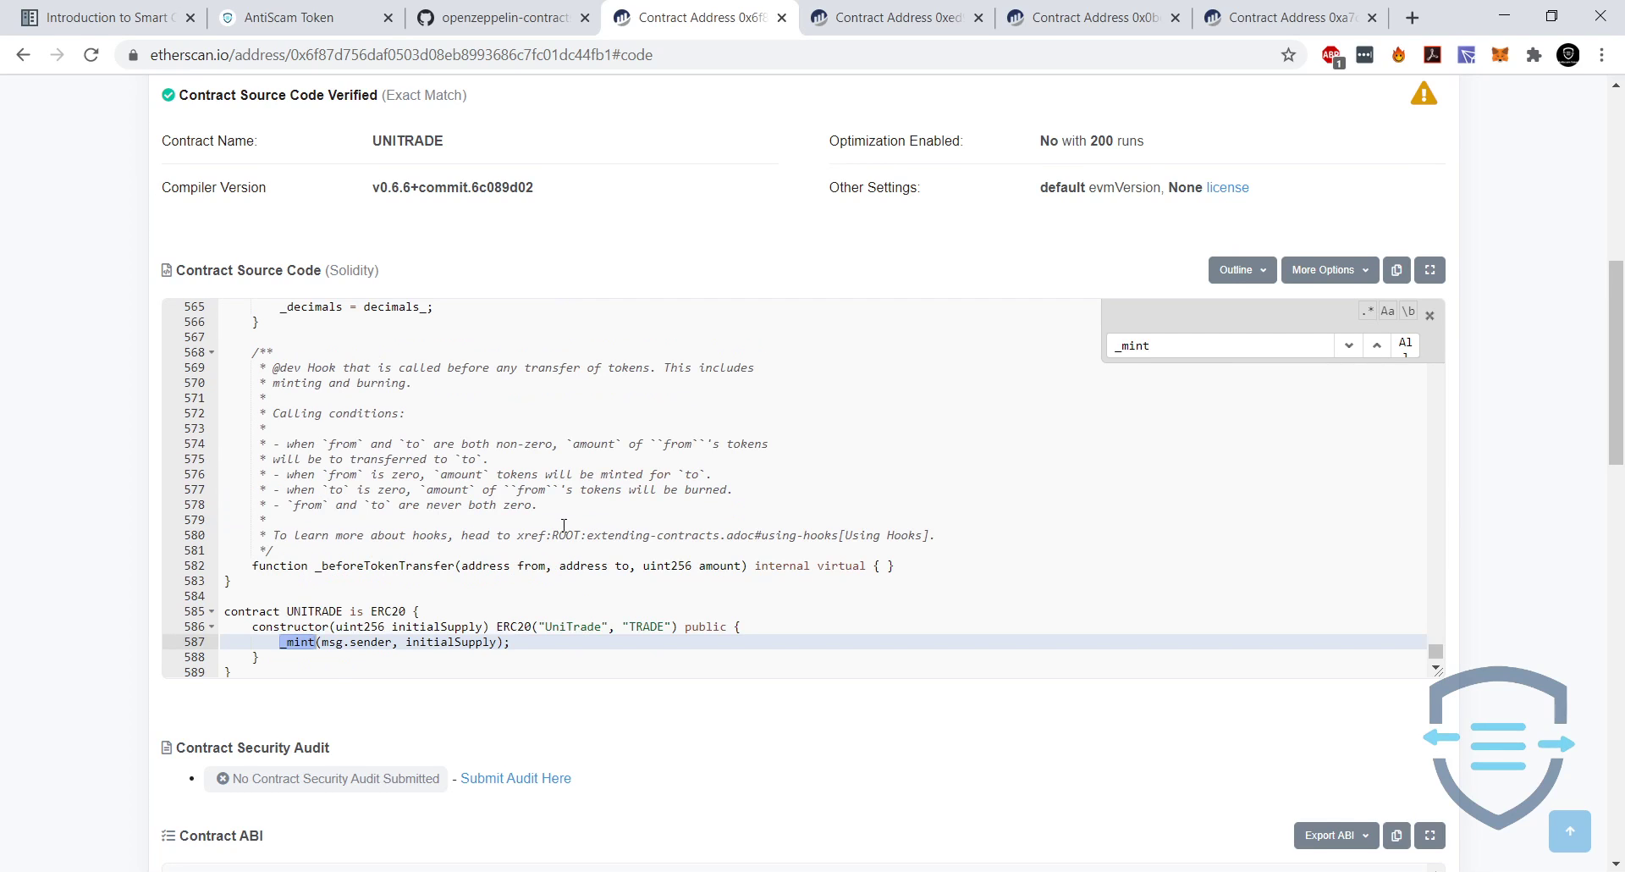
{"action": "scroll", "coordinate": [563, 525], "scroll_direction": "down", "scroll_amount": 3}
{"action": "scroll", "coordinate": [379, 547], "scroll_direction": "up", "scroll_amount": 3}
Highlight the constructor's _mint(msg.sender, initialSupply) call at line 587.
{"action": "left_click", "coordinate": [402, 630]}
{"action": "left_click_drag", "start_coordinate": [280, 669], "coordinate": [227, 639]}
{"action": "left_click", "coordinate": [380, 626]}
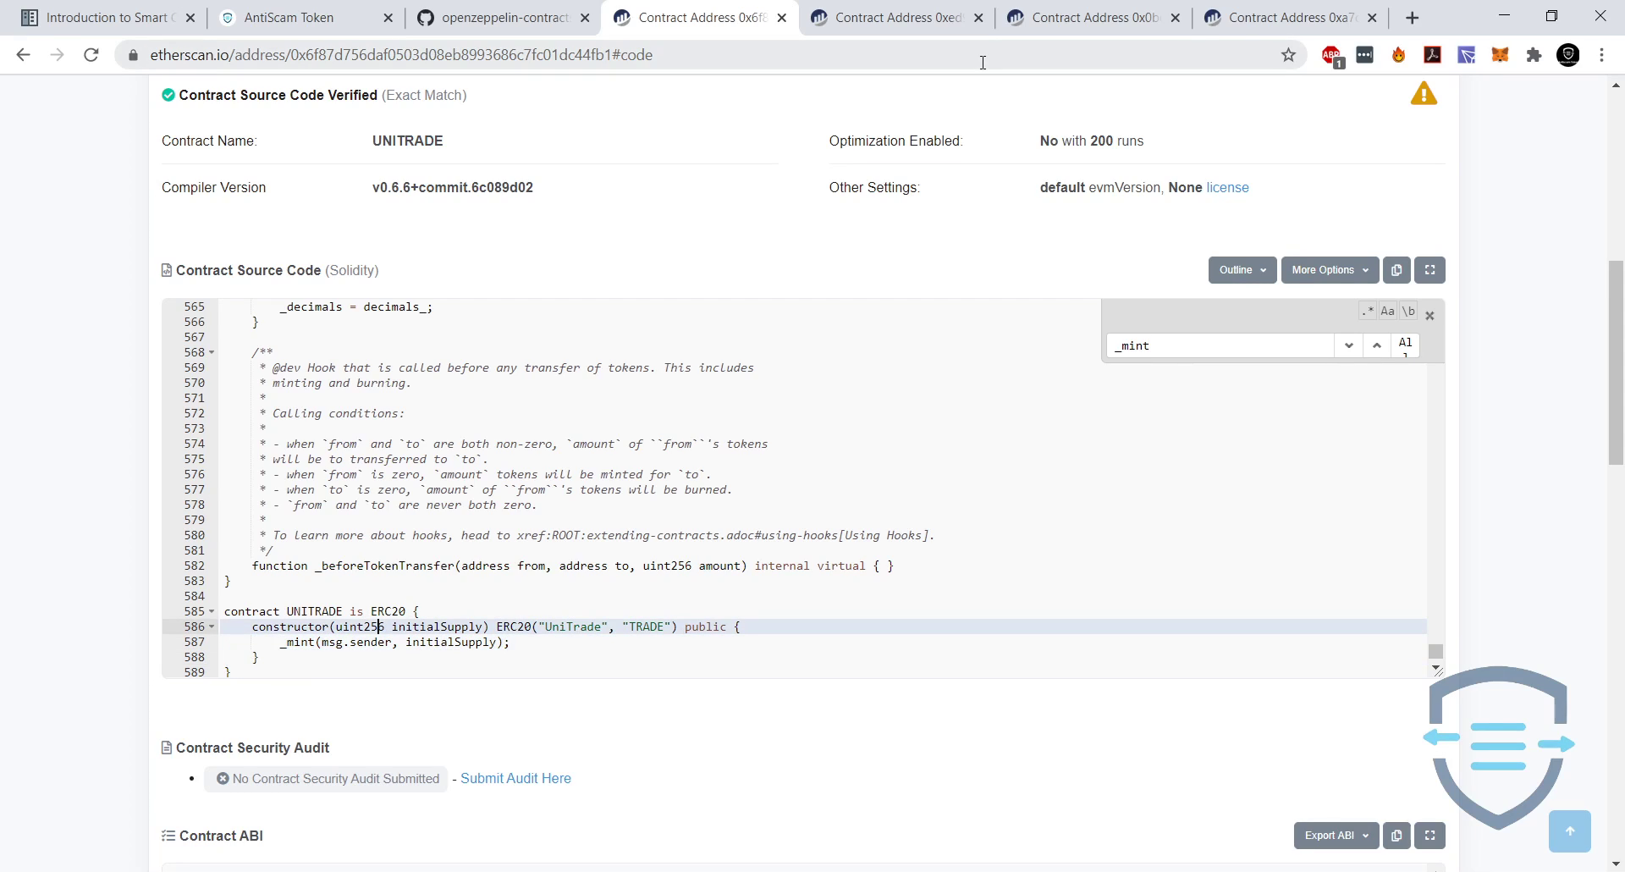
Open the Statera contract source and search its code for 'mint'.
{"action": "left_click", "coordinate": [1277, 26]}
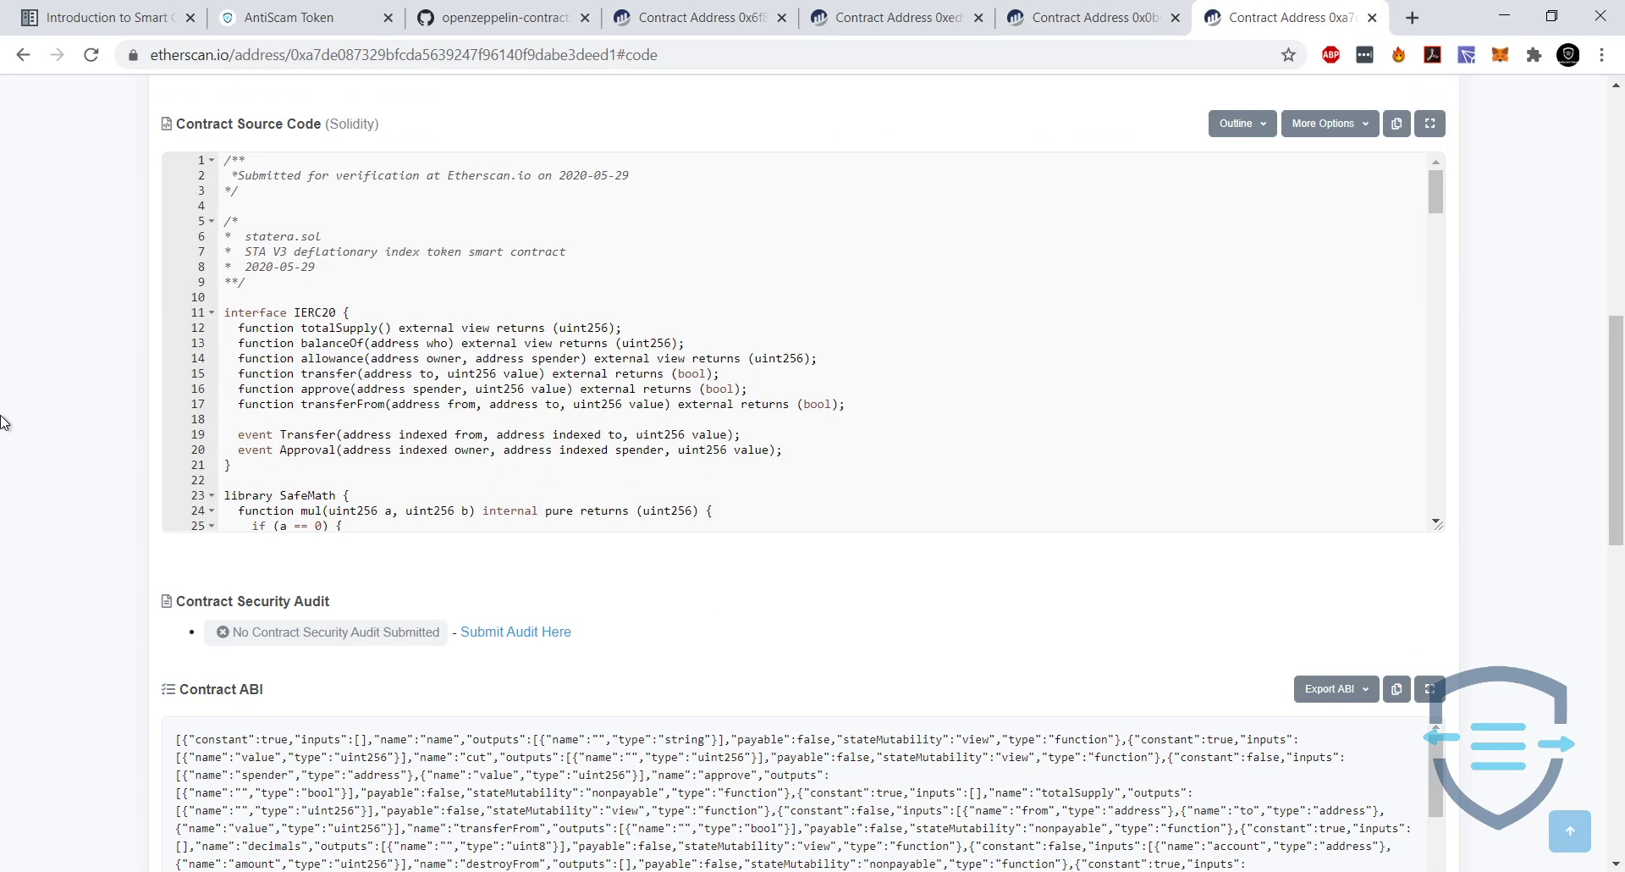
{"action": "scroll", "coordinate": [4, 440], "scroll_direction": "up", "scroll_amount": 9}
{"action": "scroll", "coordinate": [34, 474], "scroll_direction": "down", "scroll_amount": 15}
{"action": "scroll", "coordinate": [63, 541], "scroll_direction": "up", "scroll_amount": 5}
{"action": "left_click", "coordinate": [582, 358]}
{"action": "key", "text": "ctrl+f"}
{"action": "type", "text": "mint"}
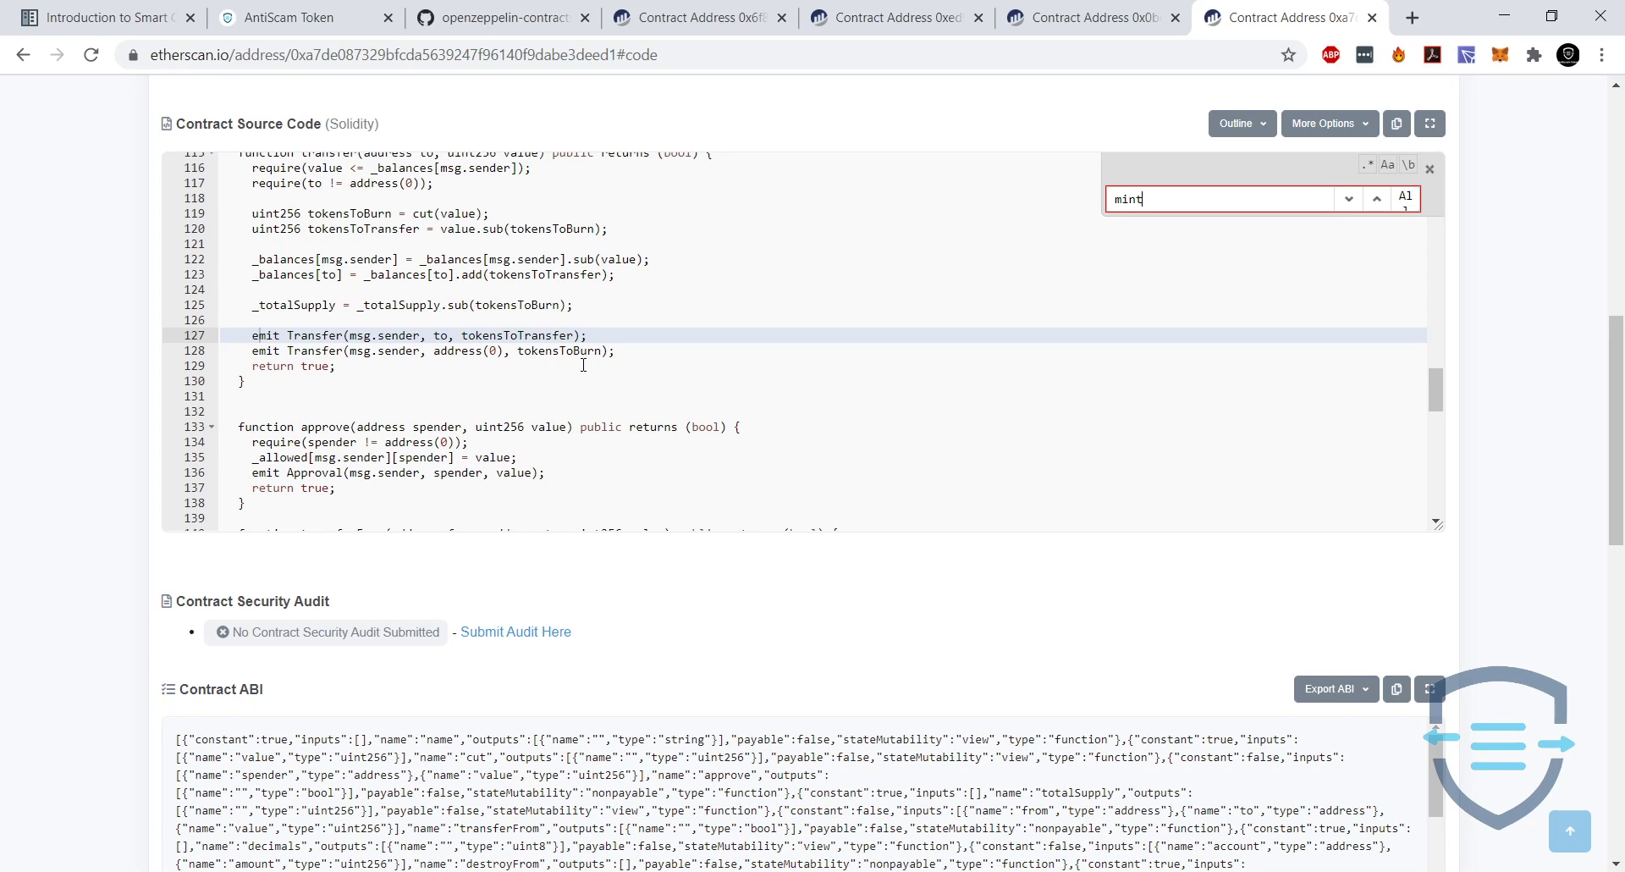
Change the search to 'issue' and step to the constructor's _issue(msg.sender, _totalSupply) call.
{"action": "key", "text": "ctrl+a"}
{"action": "type", "text": "issue"}
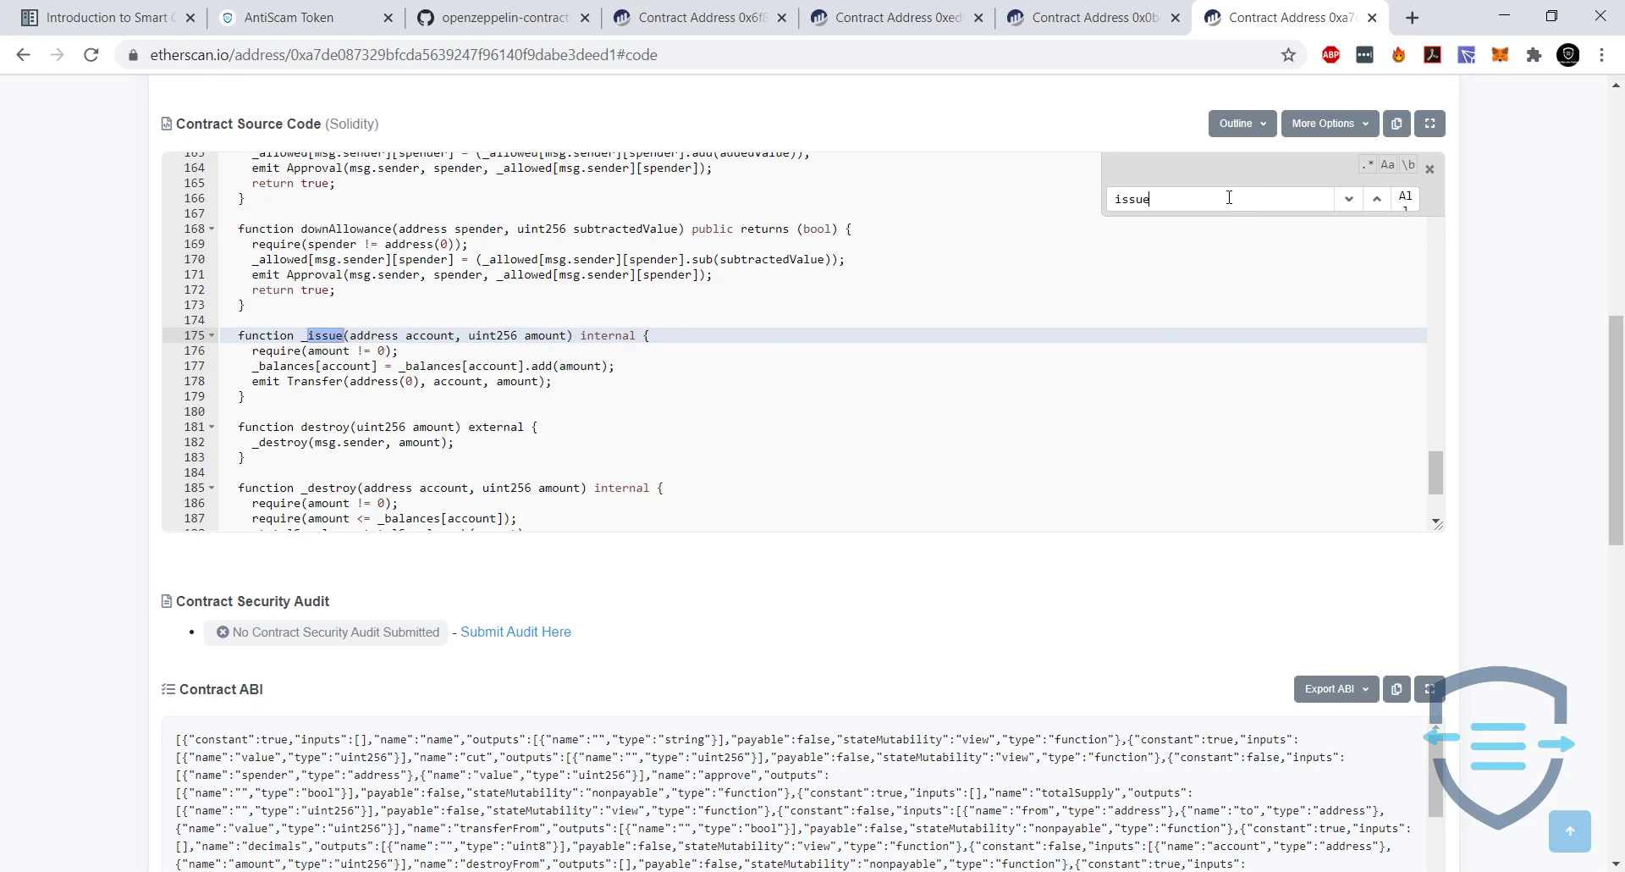
{"action": "key", "text": "Return"}
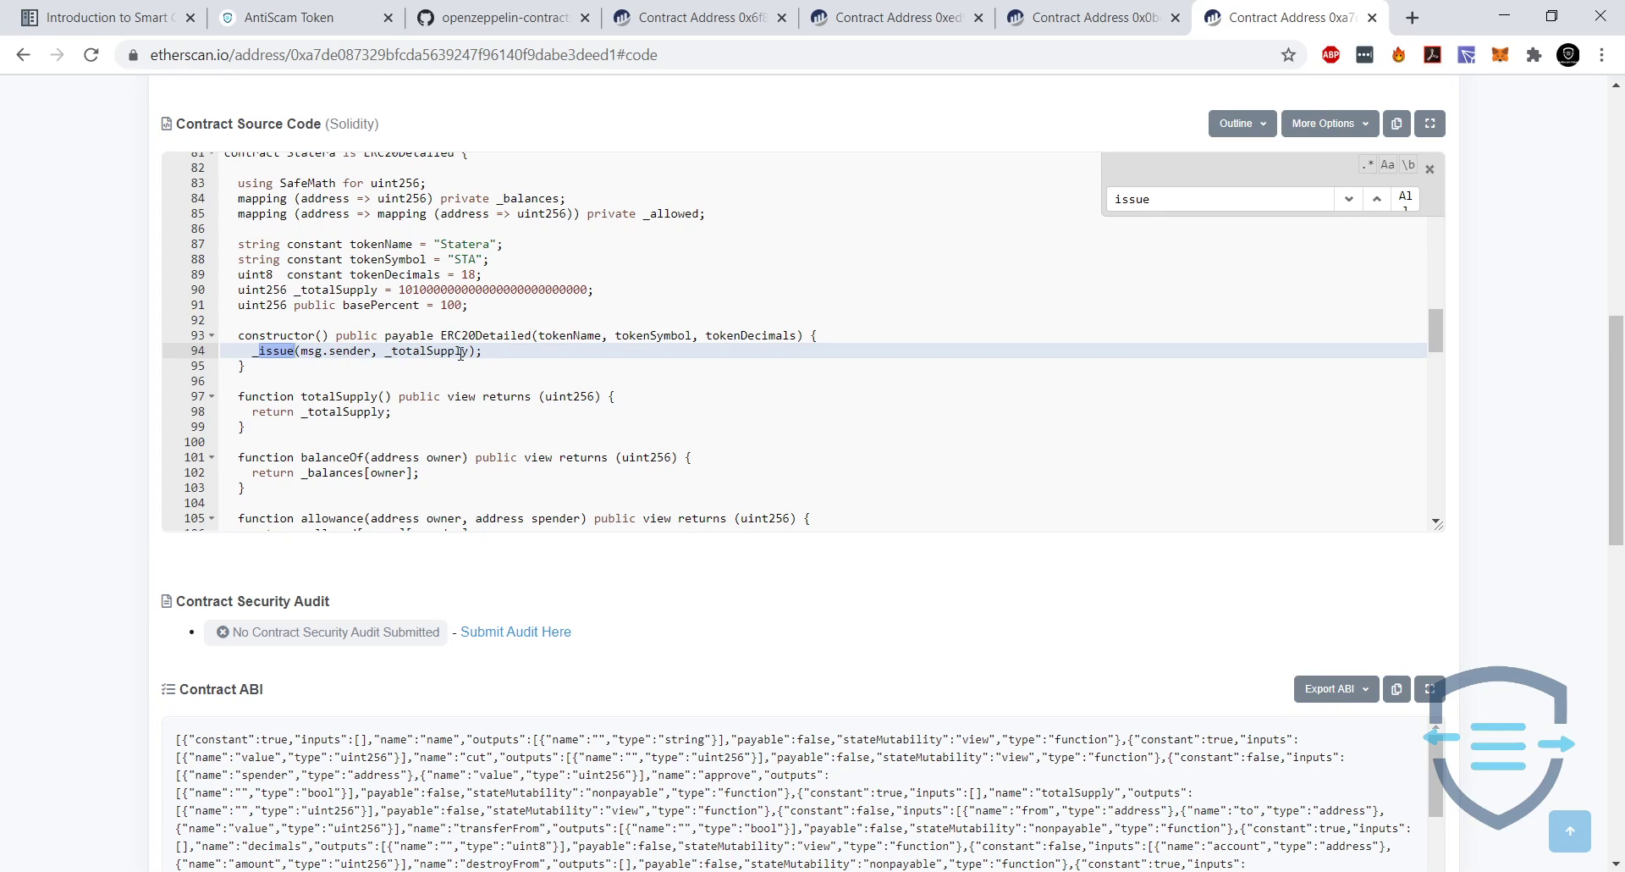
Highlight Statera's fixed _totalSupply declaration and point at the constructor's _issue call.
{"action": "left_click_drag", "start_coordinate": [266, 288], "coordinate": [133, 296]}
{"action": "left_click", "coordinate": [610, 289]}
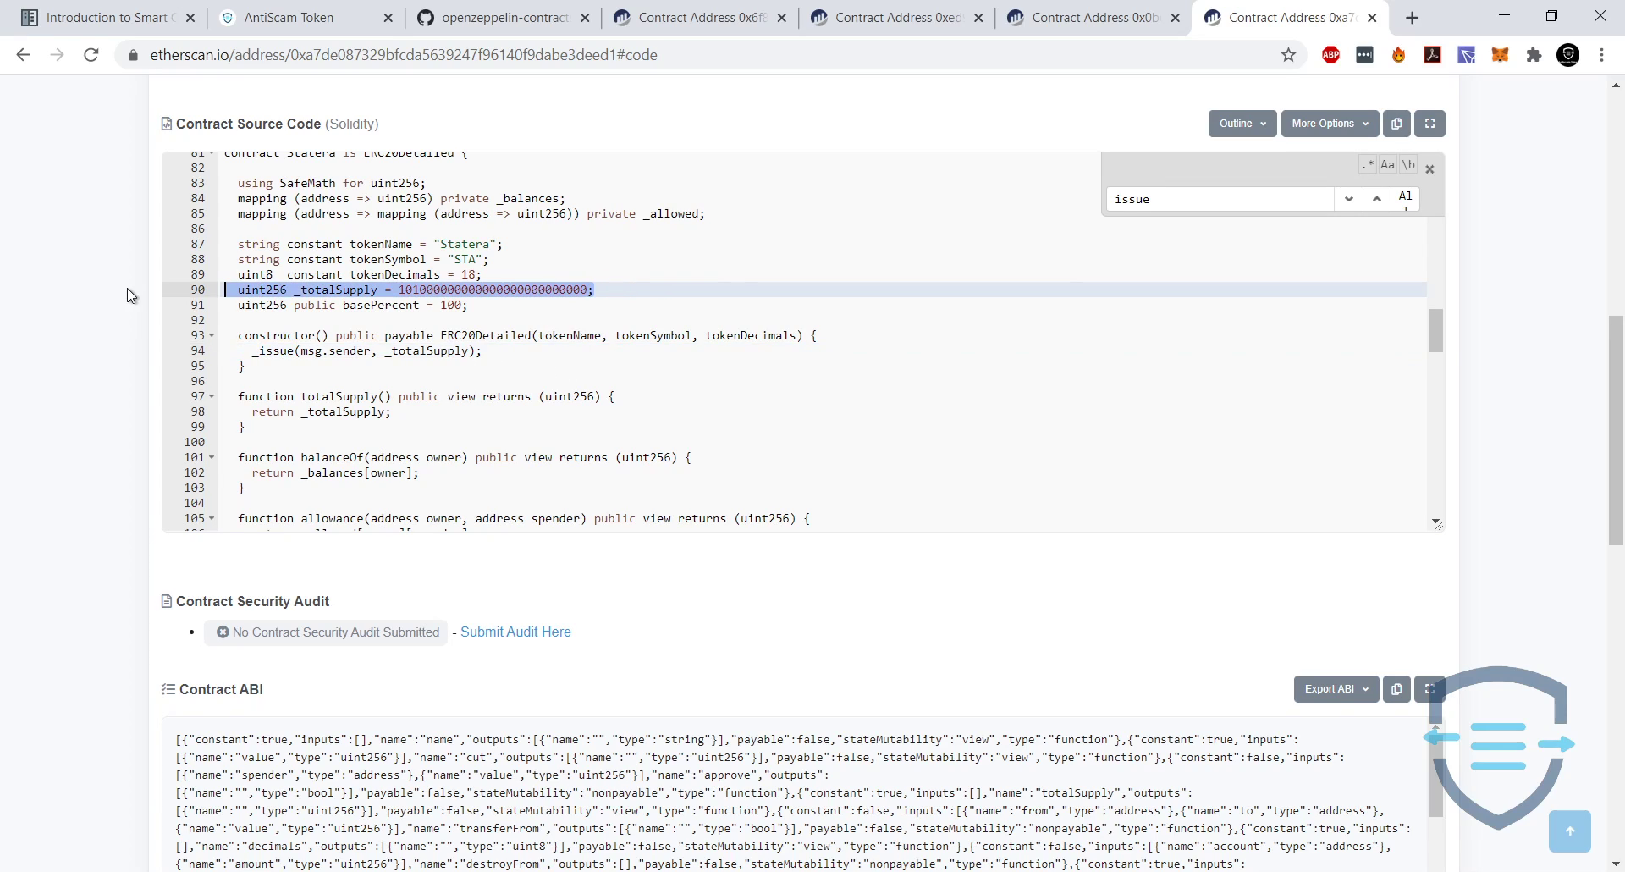
{"action": "left_click", "coordinate": [525, 307]}
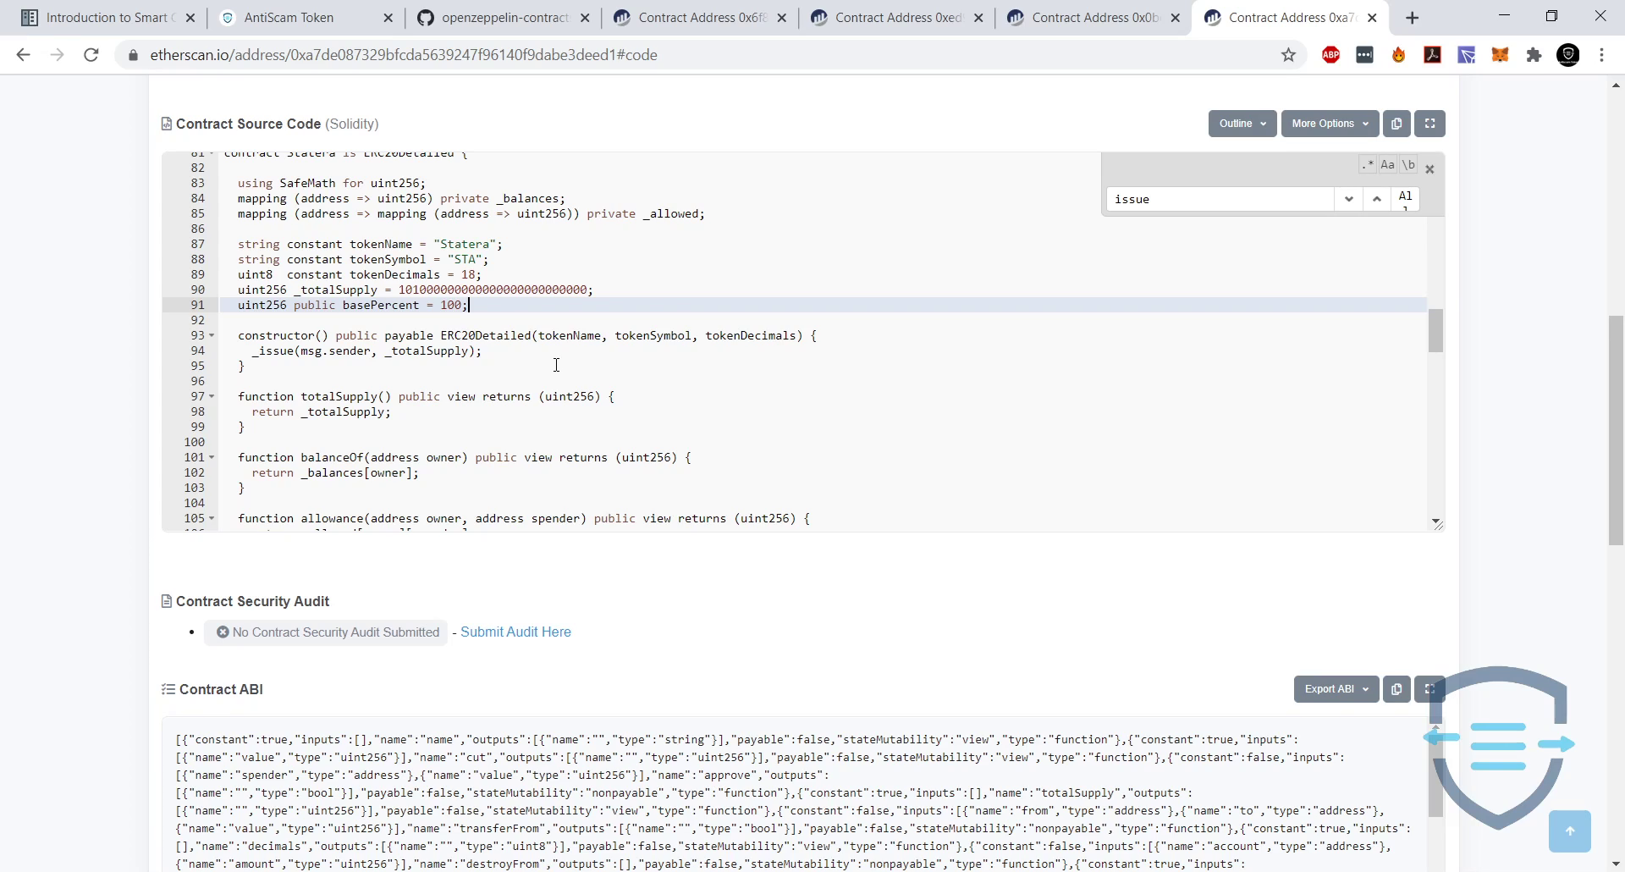
{"action": "left_click", "coordinate": [273, 350]}
Close the issue search on the Statera code.
{"action": "left_click", "coordinate": [1183, 193]}
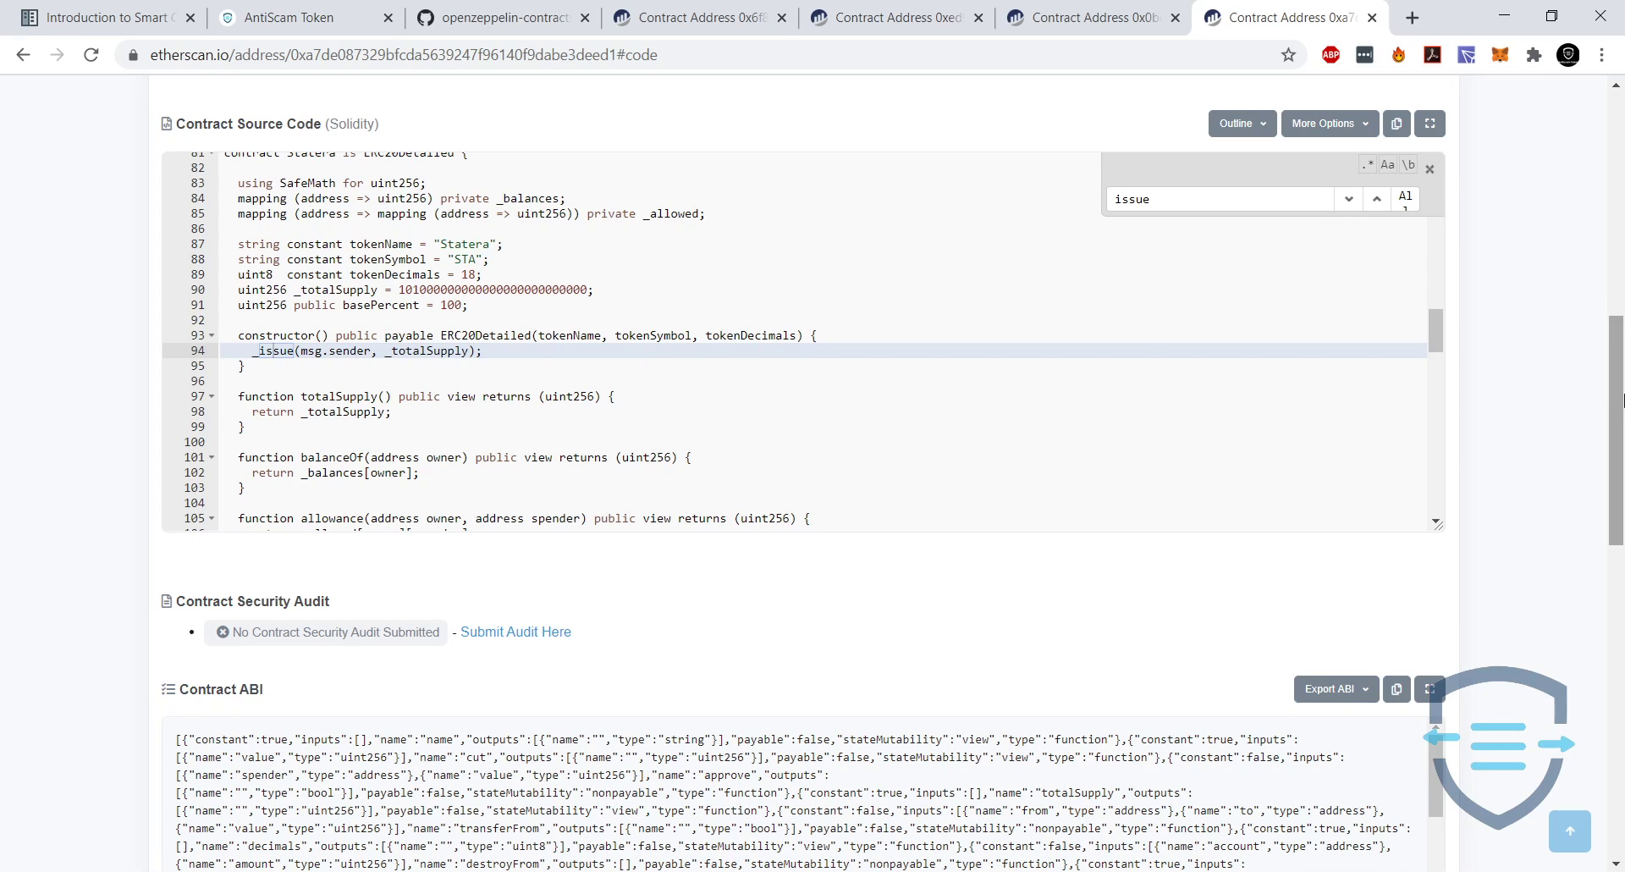
{"action": "scroll", "coordinate": [1622, 397], "scroll_direction": "up", "scroll_amount": 2}
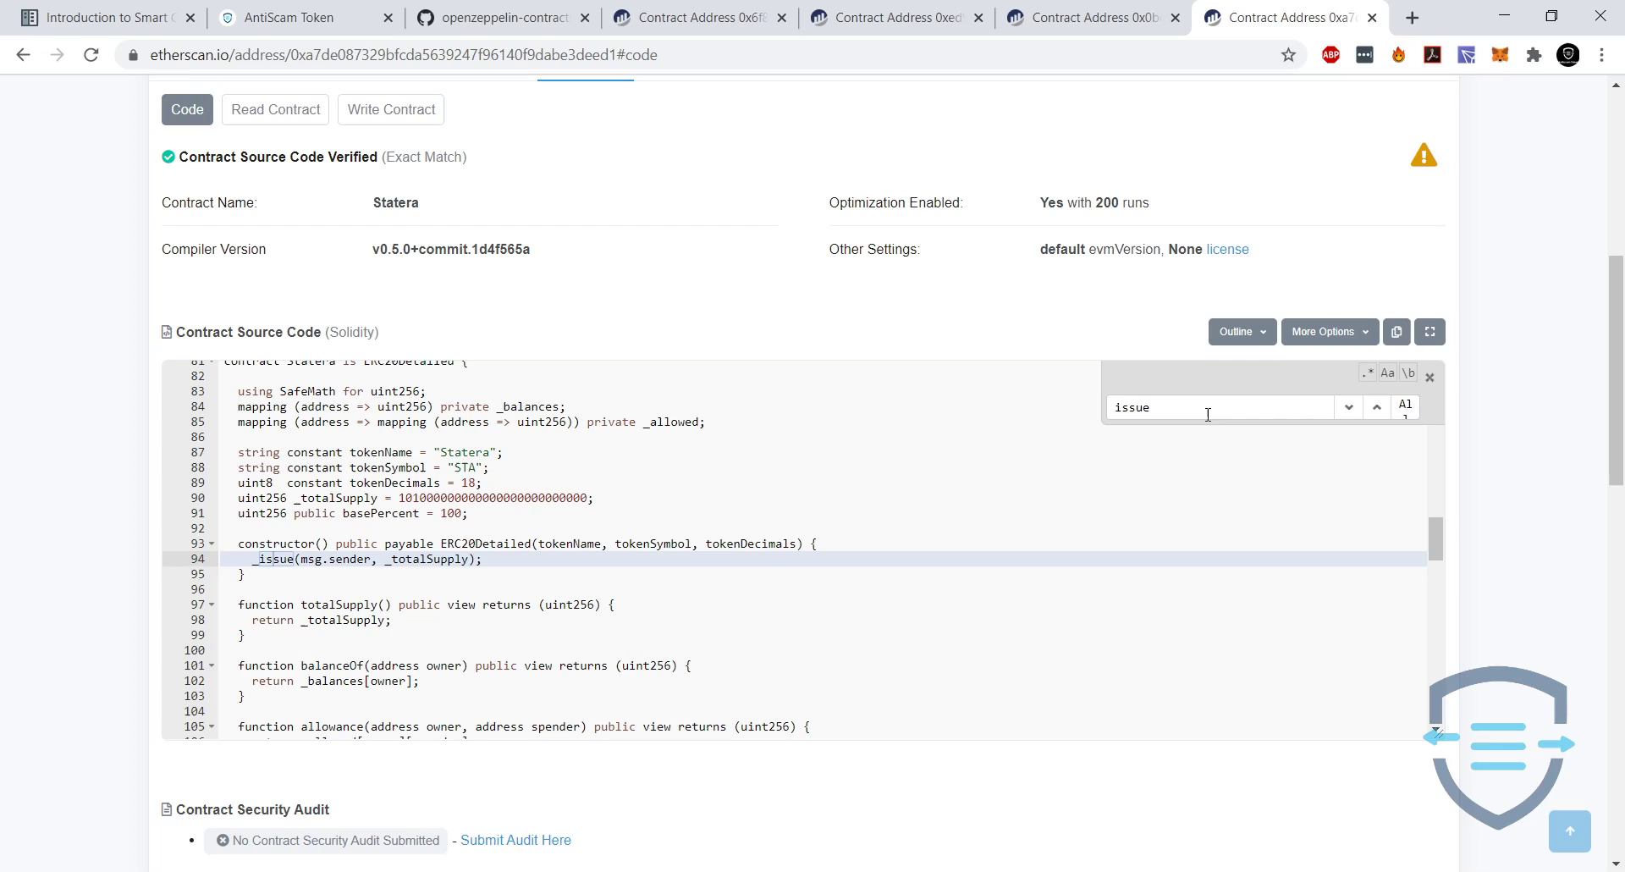
{"action": "double_click", "coordinate": [1161, 408]}
{"action": "left_click", "coordinate": [1428, 380]}
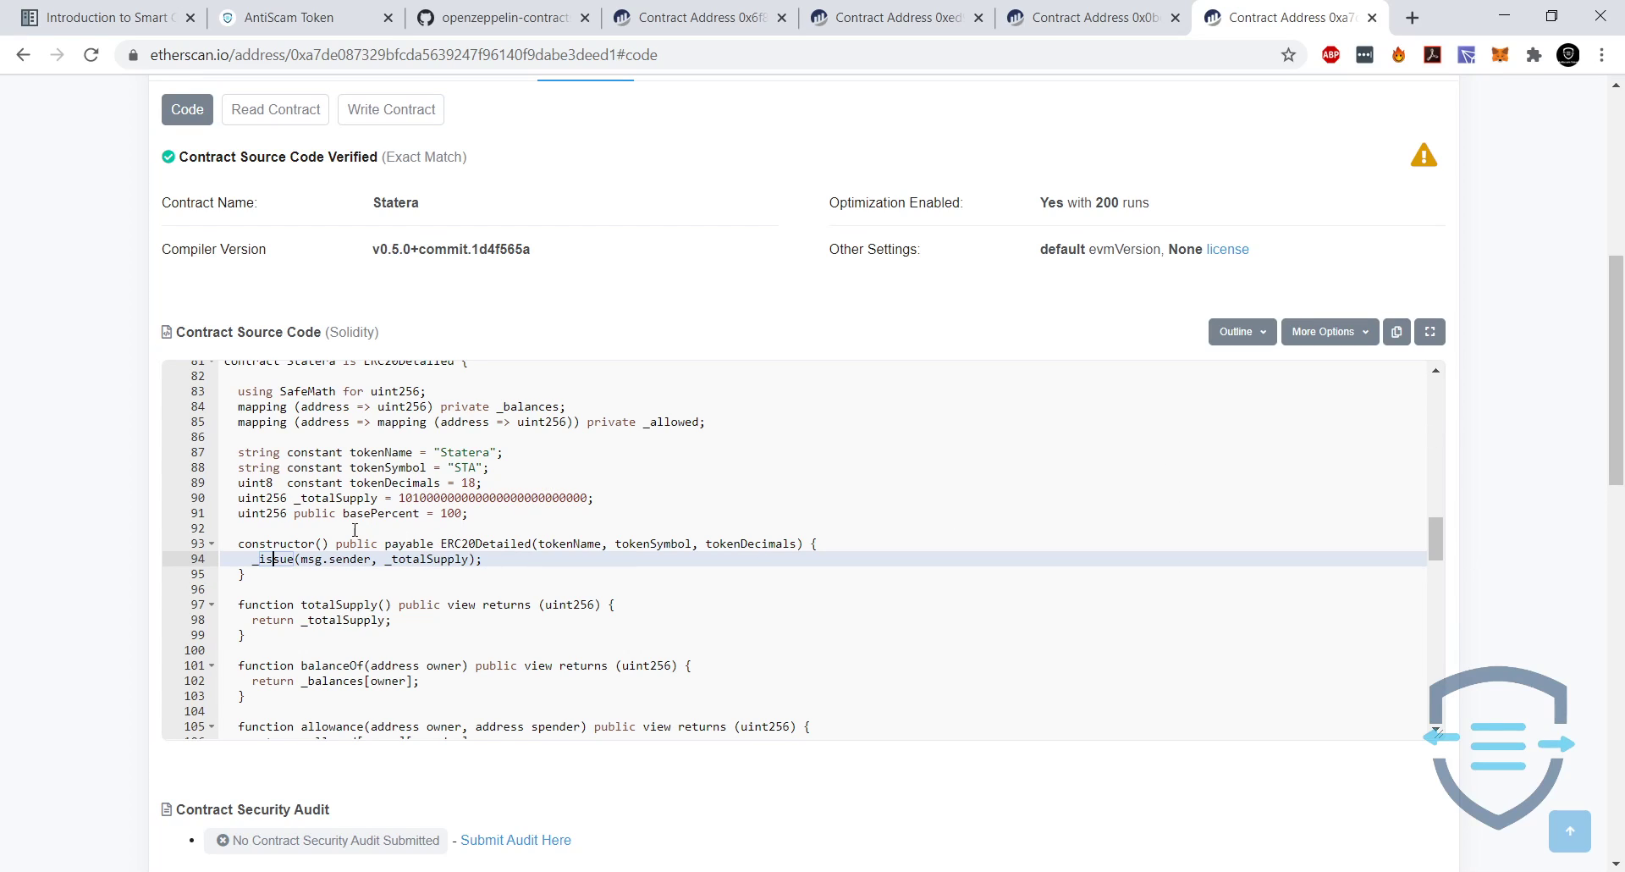
Highlight Statera's constructor _issue line, then return to the YFI constructor at line 206.
{"action": "left_click", "coordinate": [238, 531]}
{"action": "left_click_drag", "start_coordinate": [238, 531], "coordinate": [337, 546]}
{"action": "scroll", "coordinate": [304, 445], "scroll_direction": "up", "scroll_amount": 1}
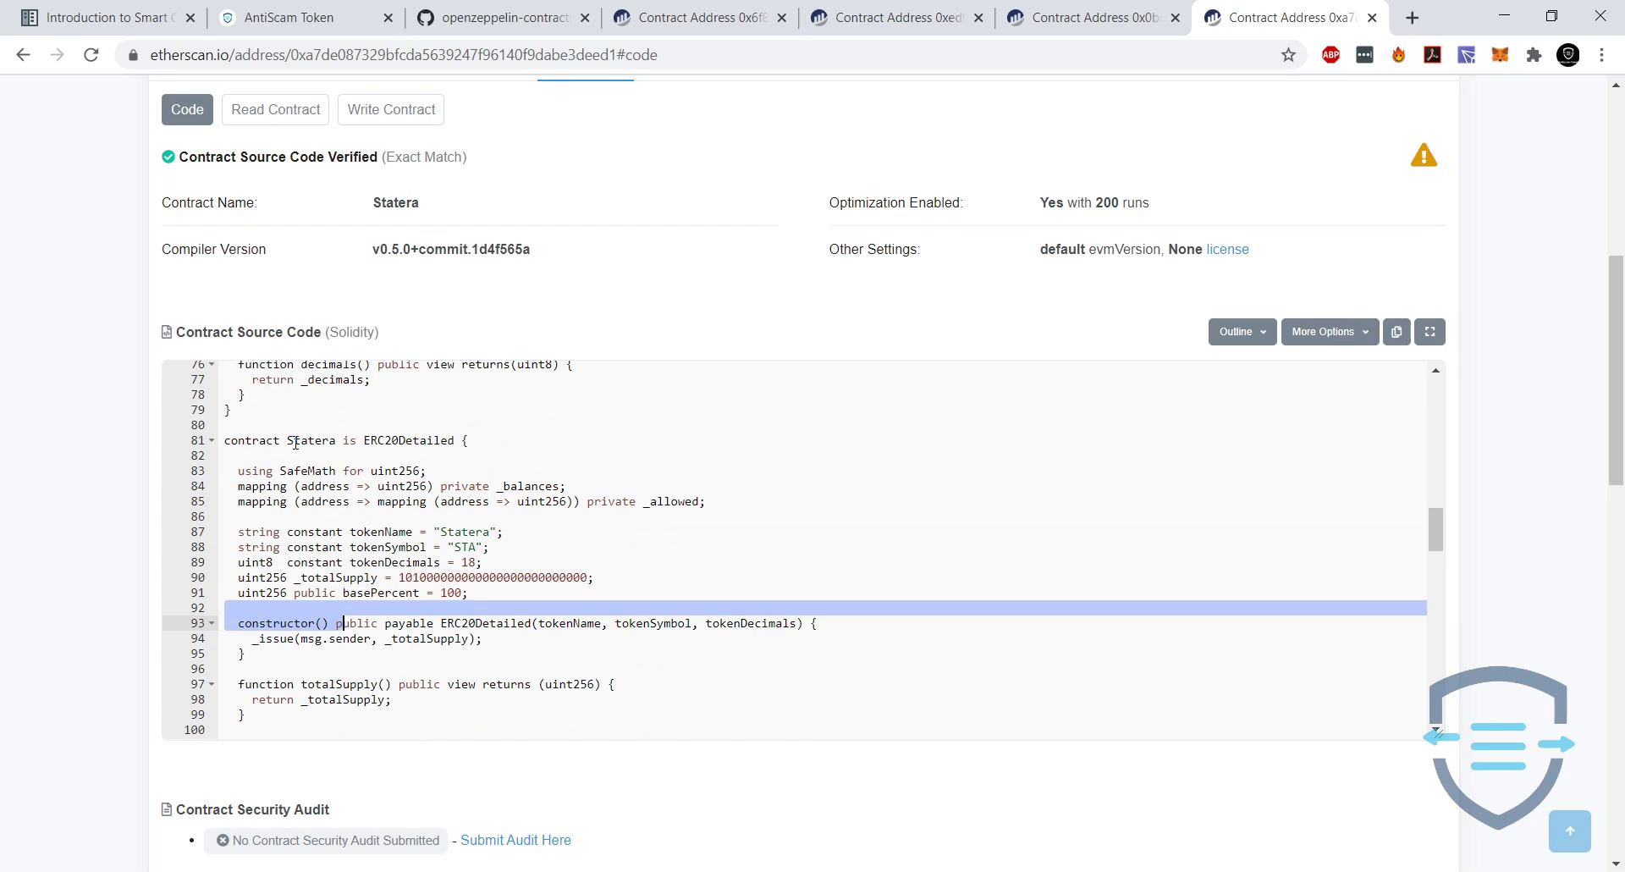
{"action": "scroll", "coordinate": [304, 445], "scroll_direction": "down", "scroll_amount": 1}
{"action": "left_click", "coordinate": [278, 580]}
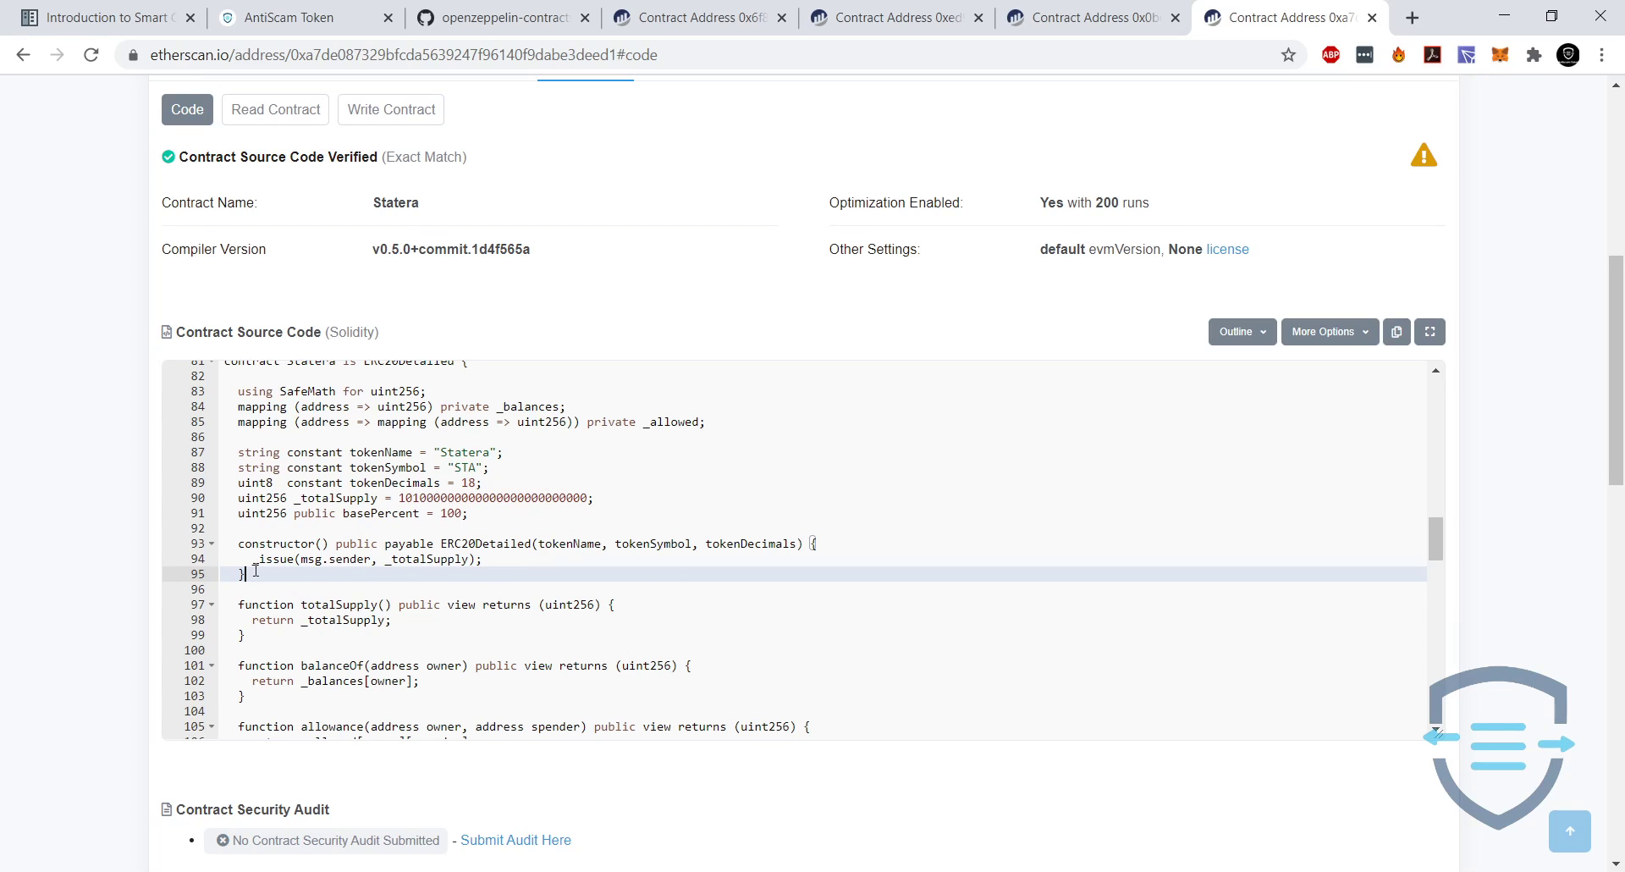
{"action": "left_click_drag", "start_coordinate": [241, 574], "coordinate": [287, 571]}
{"action": "left_click_drag", "start_coordinate": [225, 575], "coordinate": [226, 542]}
{"action": "left_click", "coordinate": [621, 588]}
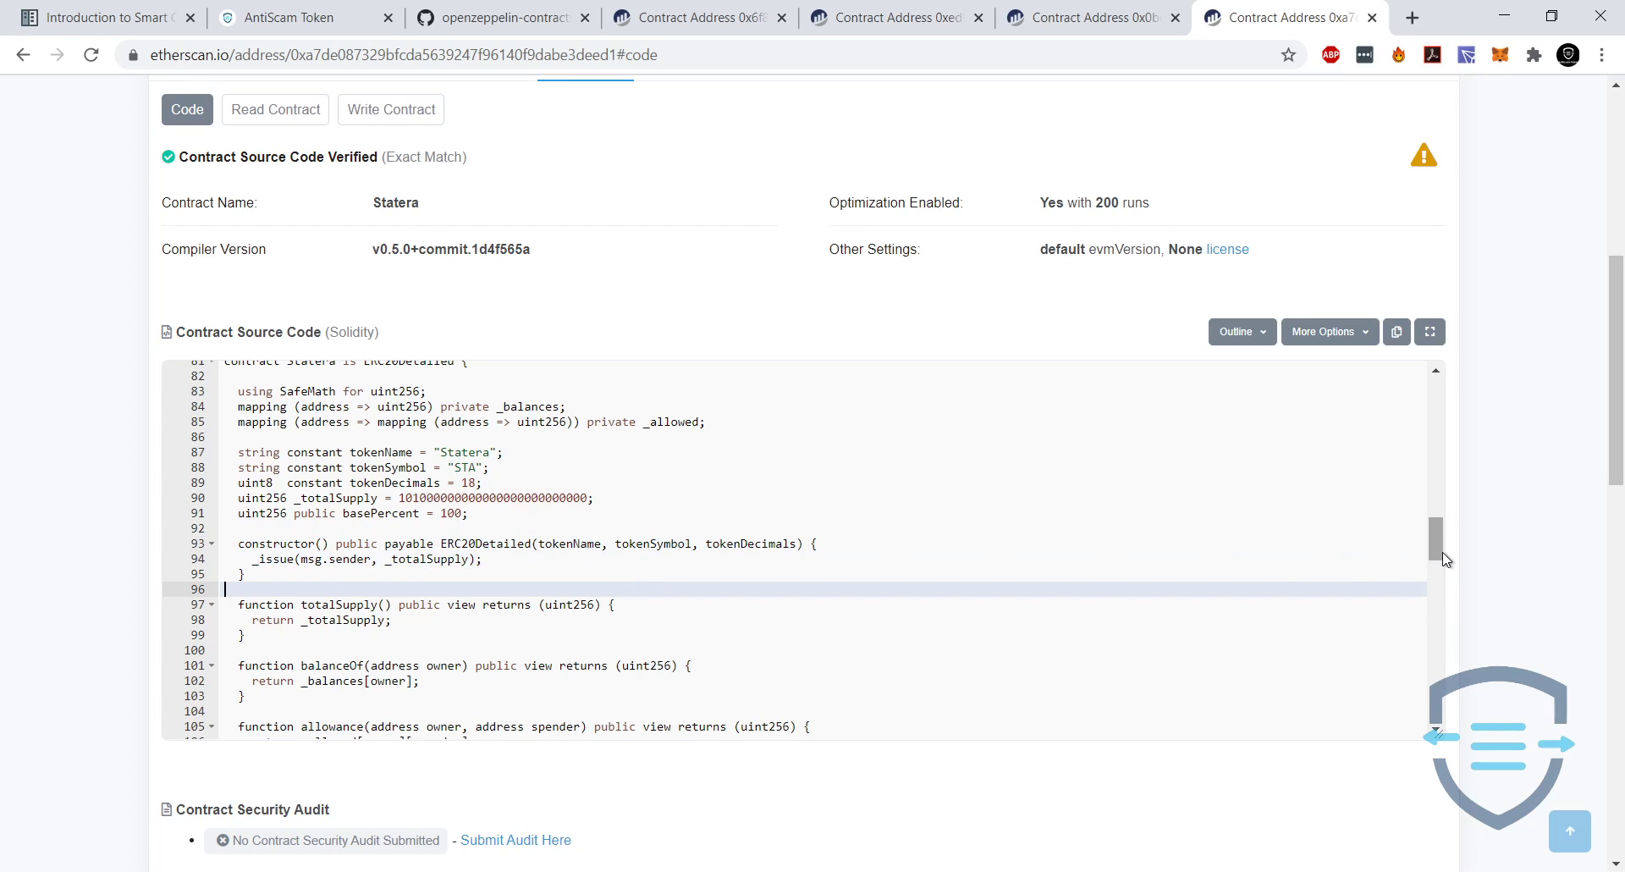
{"action": "left_click", "coordinate": [1052, 8]}
{"action": "left_click", "coordinate": [392, 525]}
Scroll to the end of the YFI source and highlight removeMinter at lines 225–228.
{"action": "scroll", "coordinate": [378, 584], "scroll_direction": "down", "scroll_amount": 1}
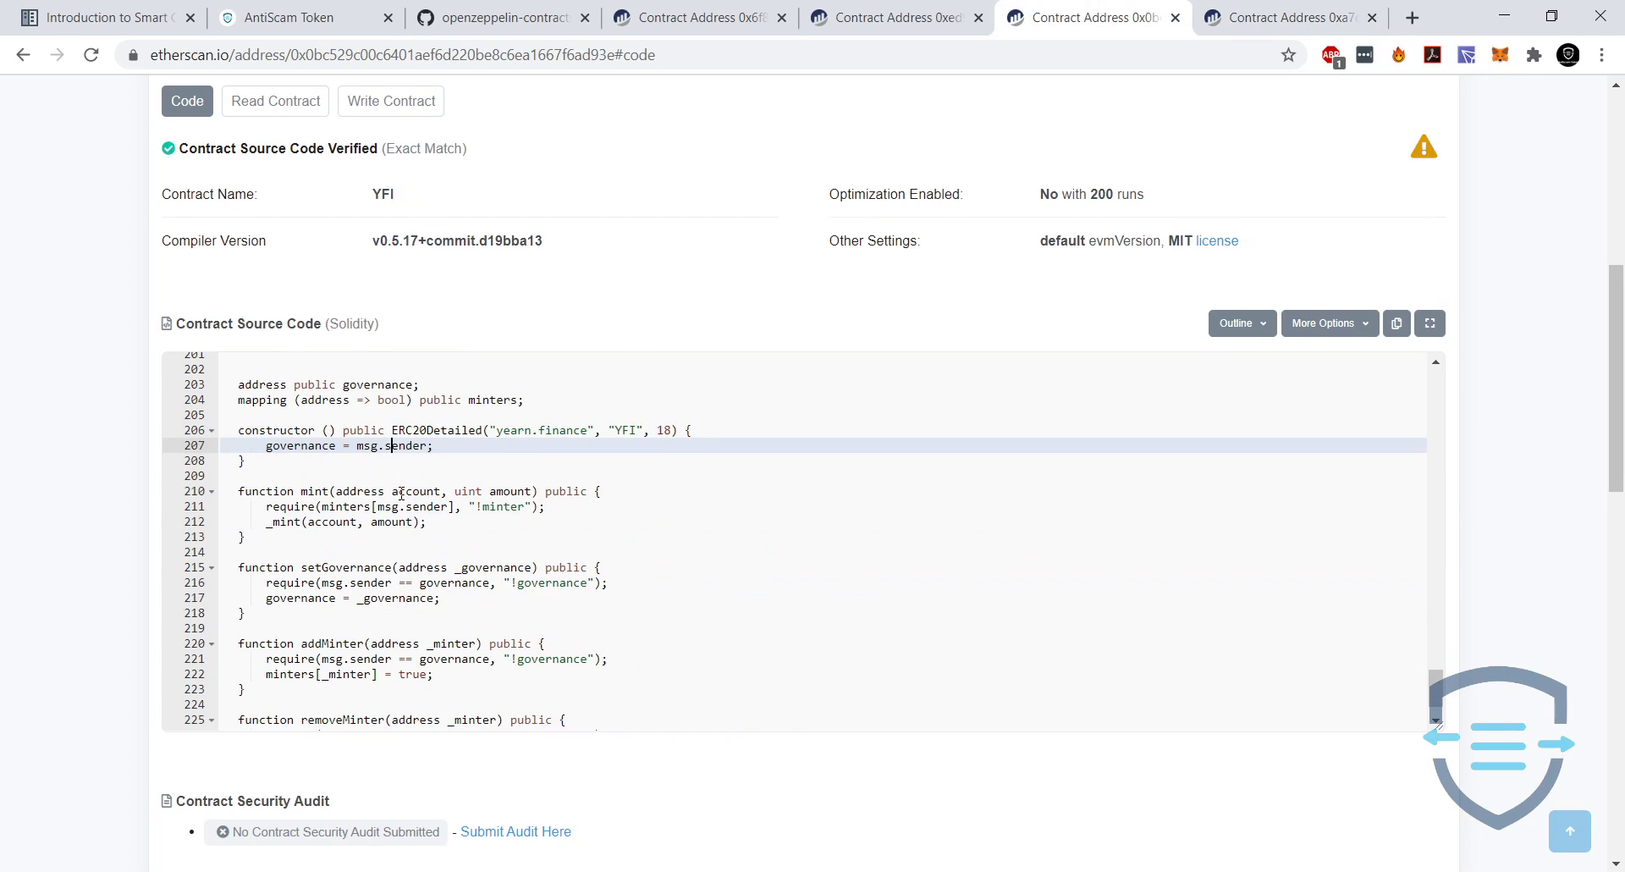
{"action": "scroll", "coordinate": [408, 552], "scroll_direction": "down", "scroll_amount": 1}
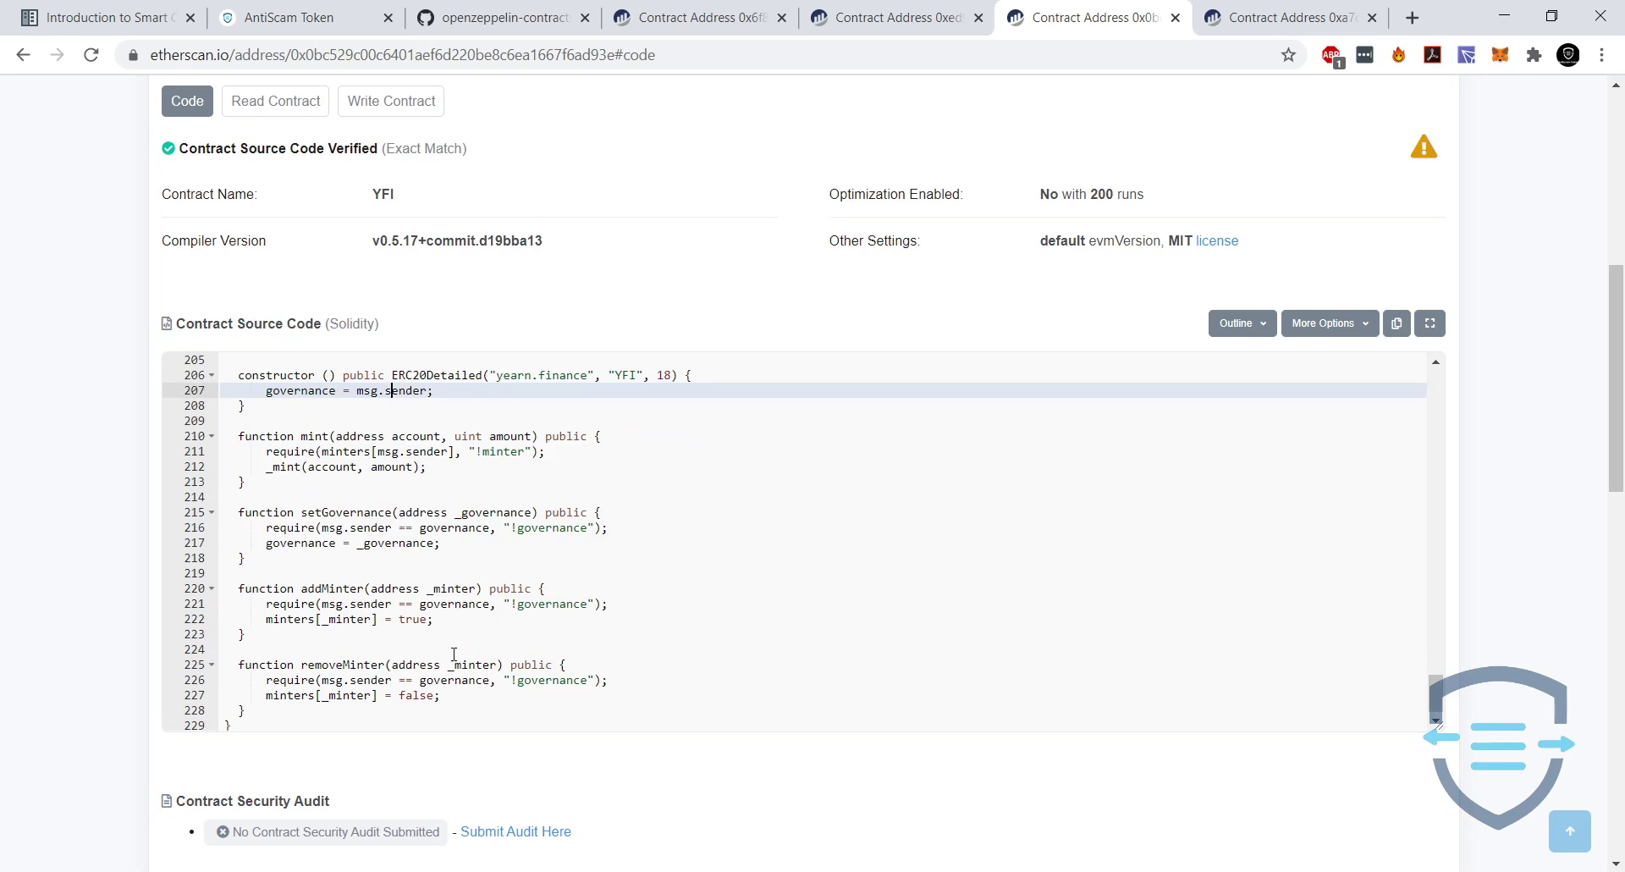
{"action": "left_click_drag", "start_coordinate": [374, 721], "coordinate": [146, 665]}
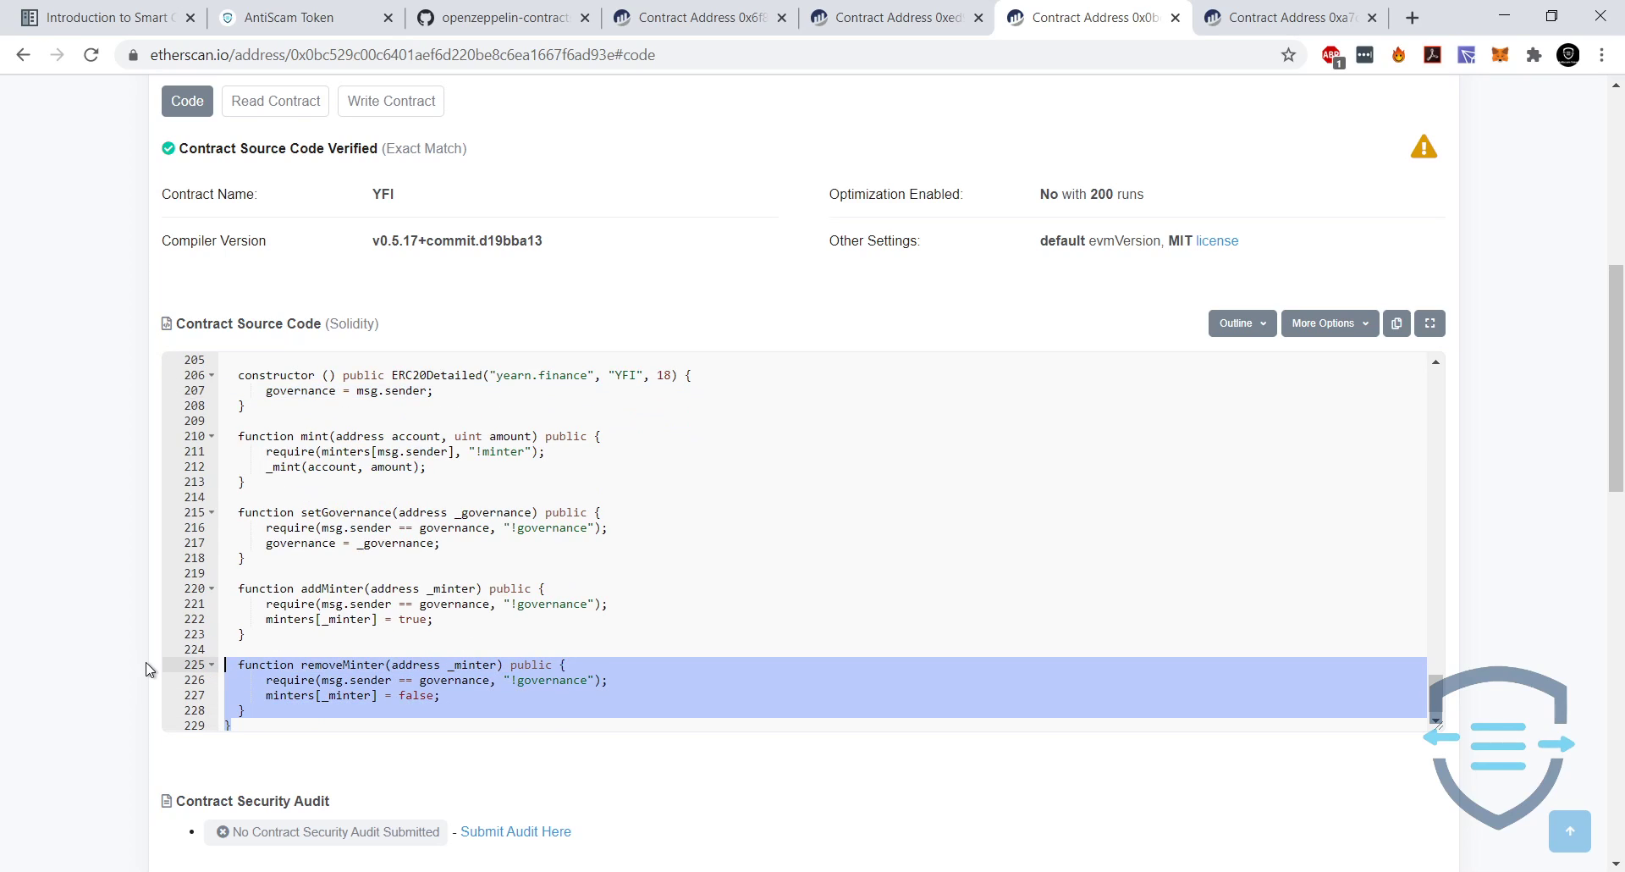